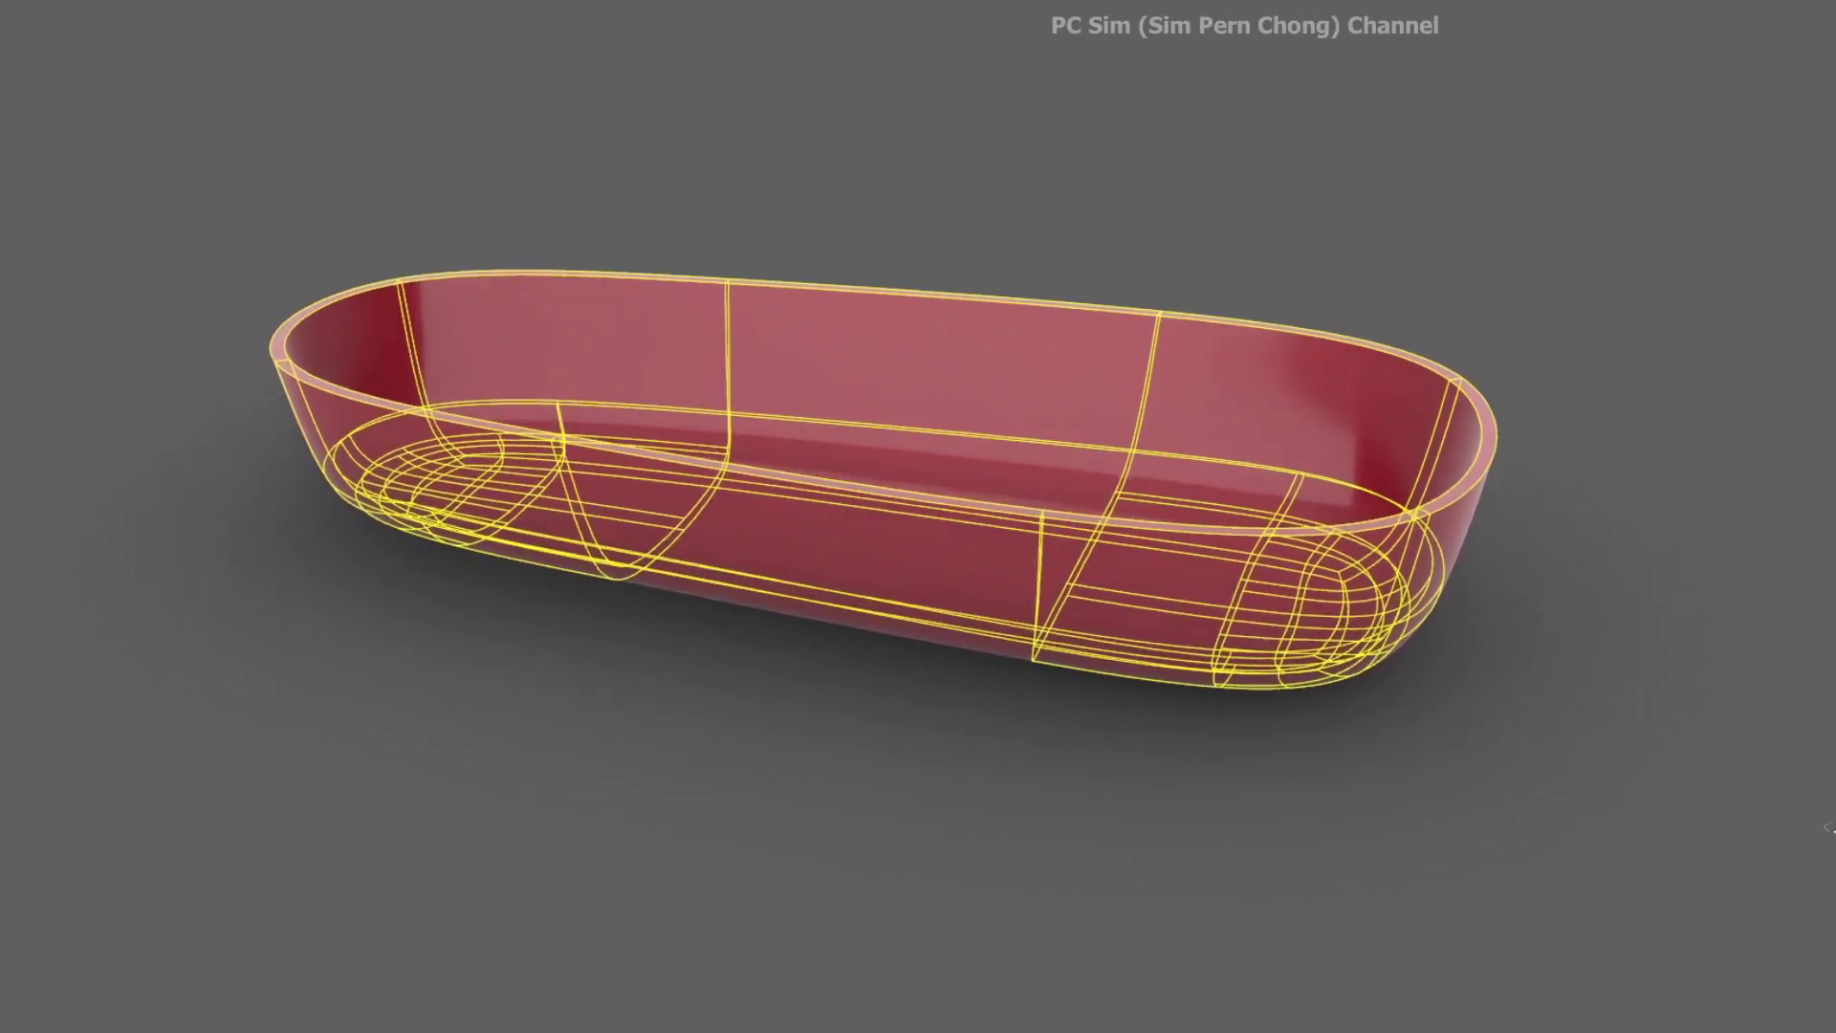
After the IGES hull preview, bring up the Blender scene with the low-poly, open-topped boat-shaped Cube.
right_drag(1813, 863, 1774, 902)
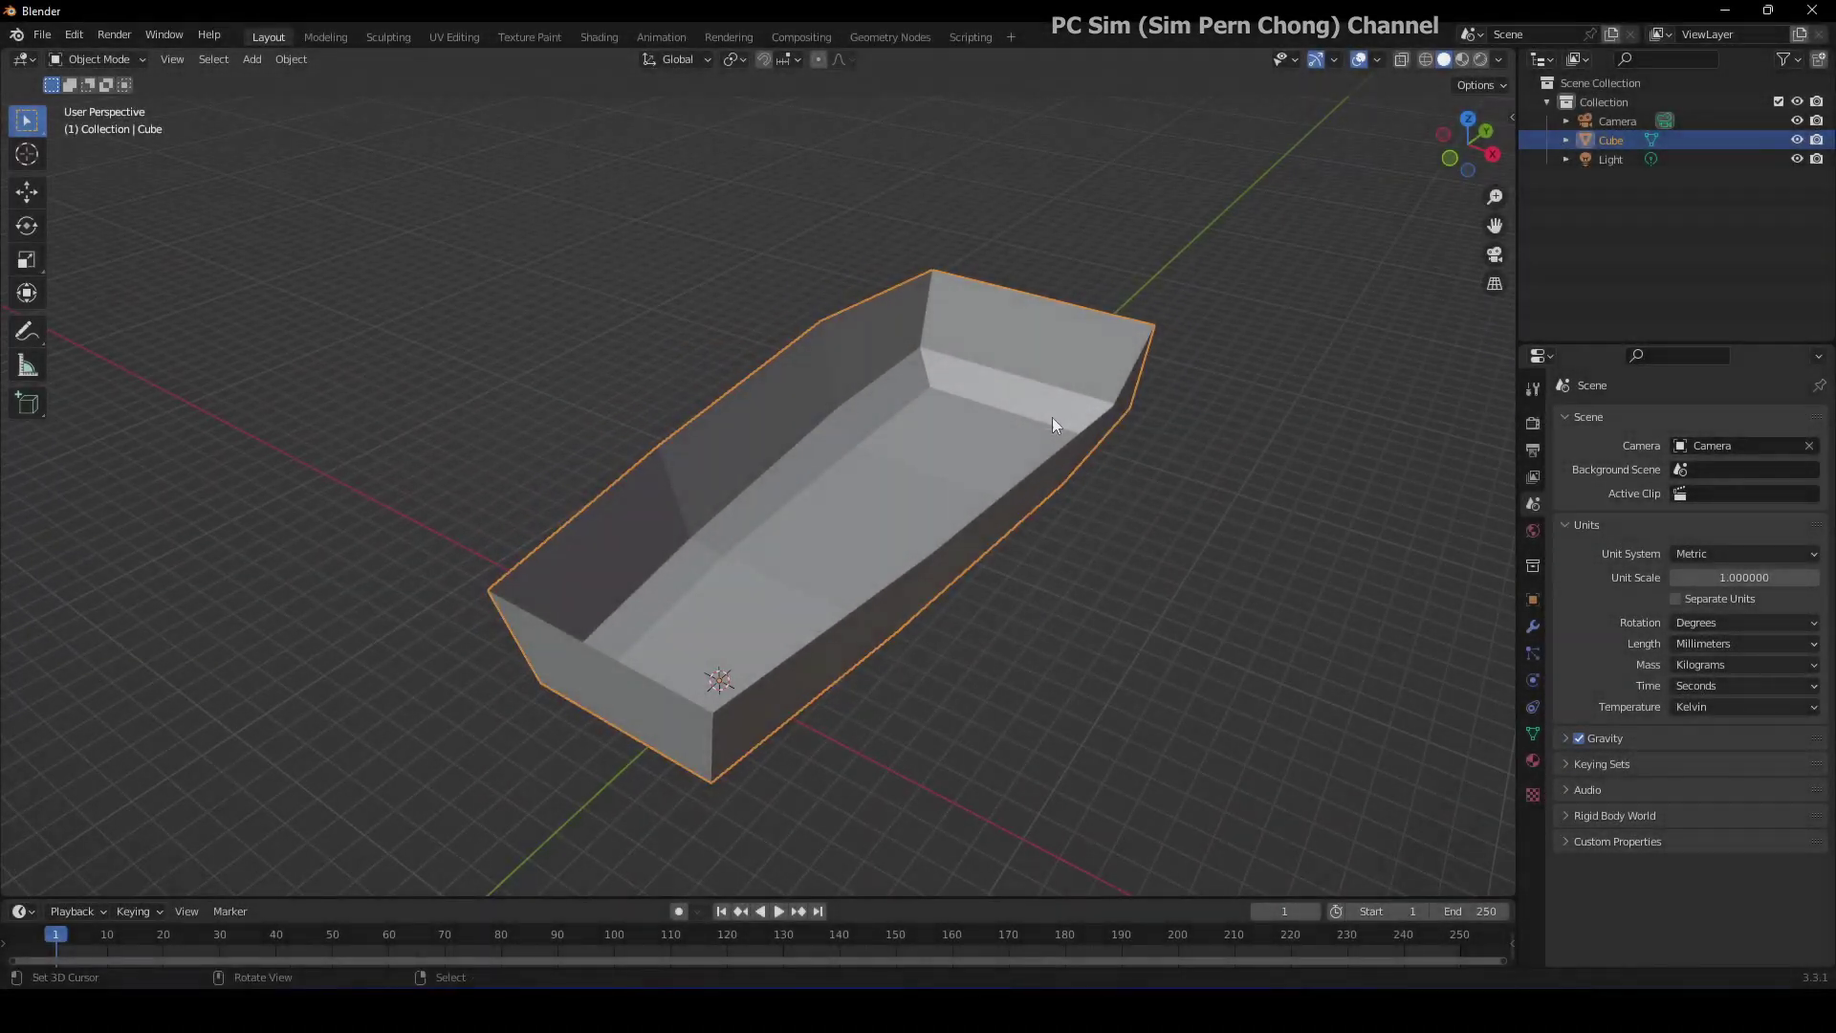
Add a Subdivision Surface modifier to the Cube and raise its viewport level to 2.
scroll(1042, 420, up, 2)
middle_drag(1042, 397, 979, 388)
click(1532, 626)
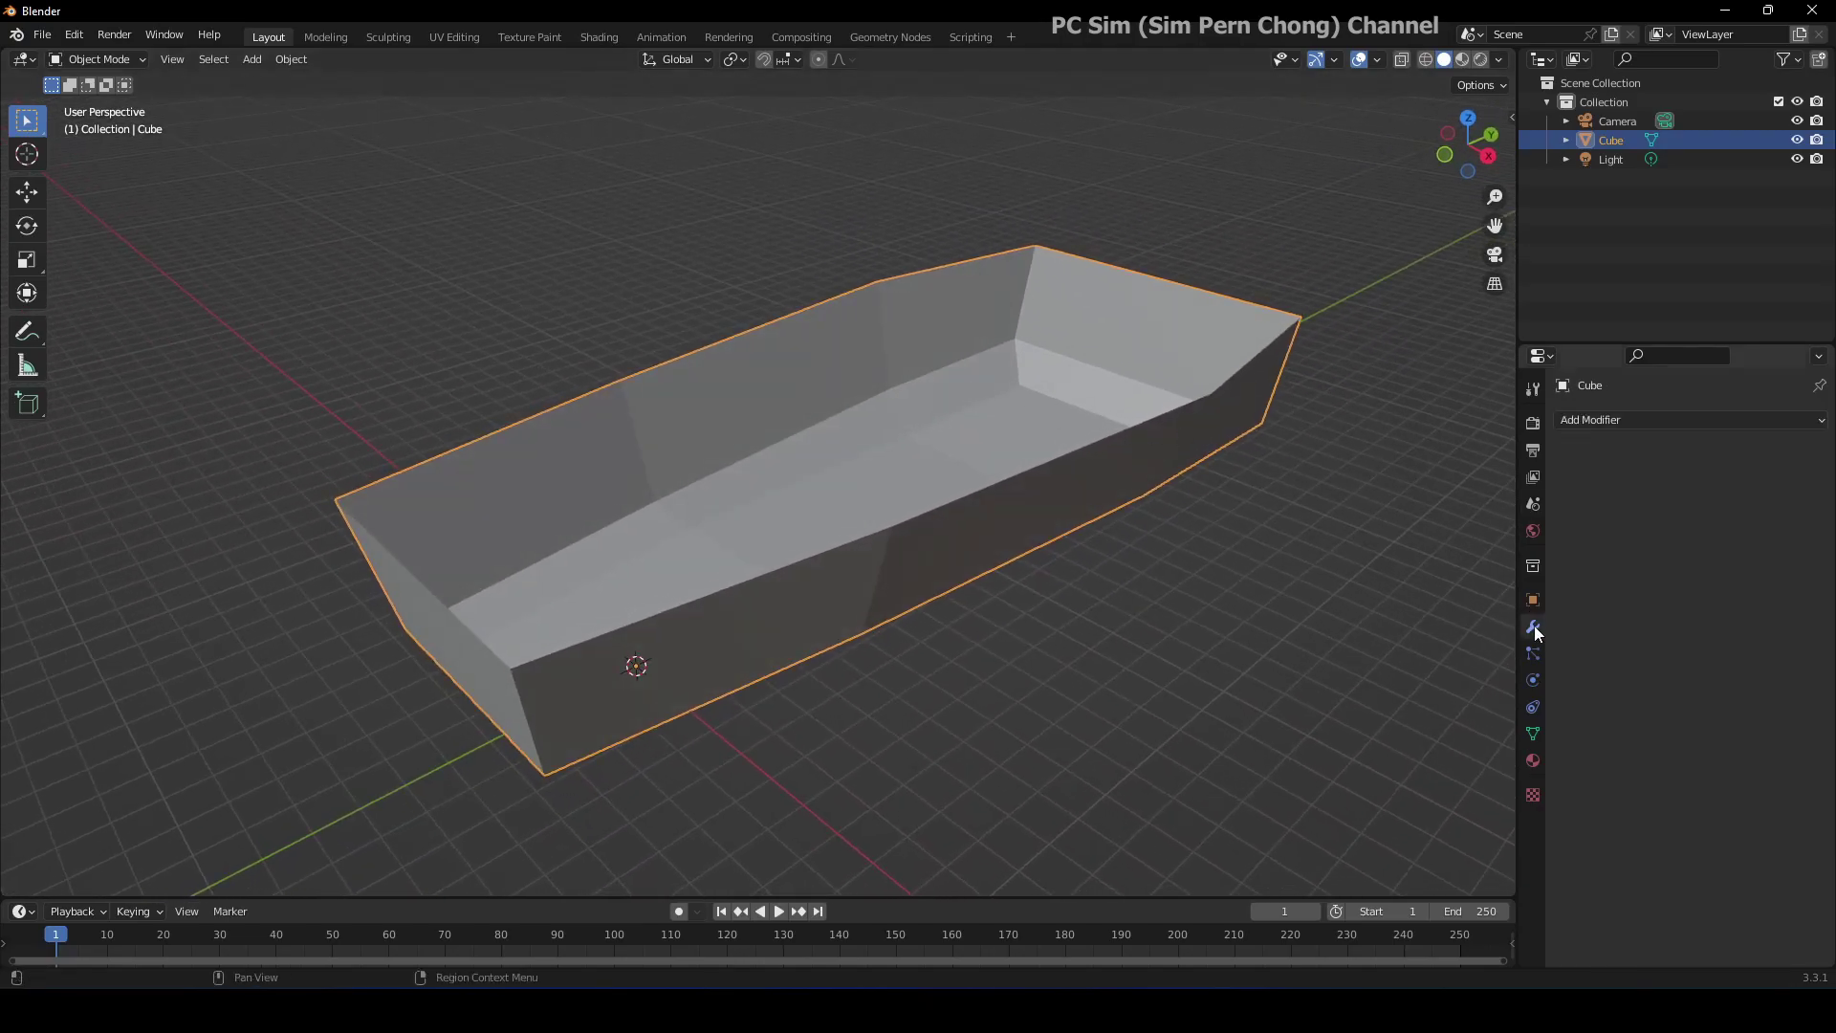
click(1621, 420)
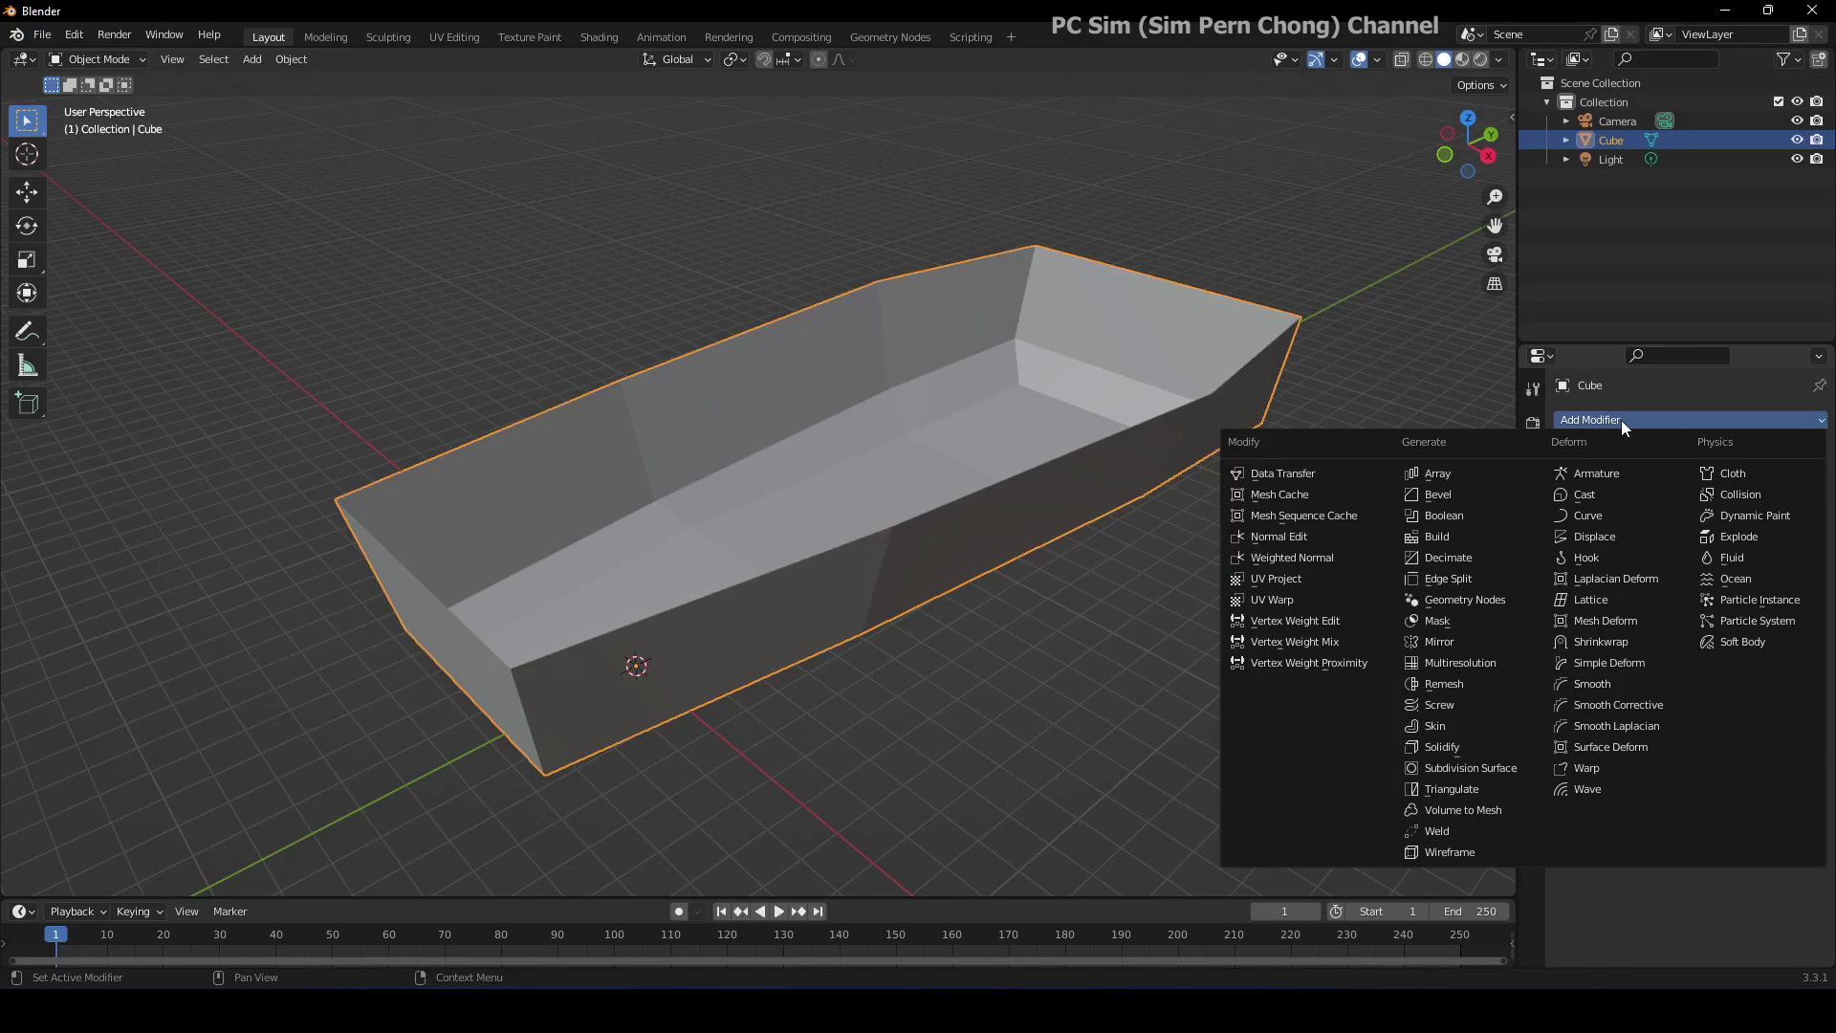
click(1490, 767)
mouse_move(1243, 614)
middle_down()
mouse_move(1299, 669)
mouse_move(1289, 633)
mouse_move(1258, 624)
middle_up()
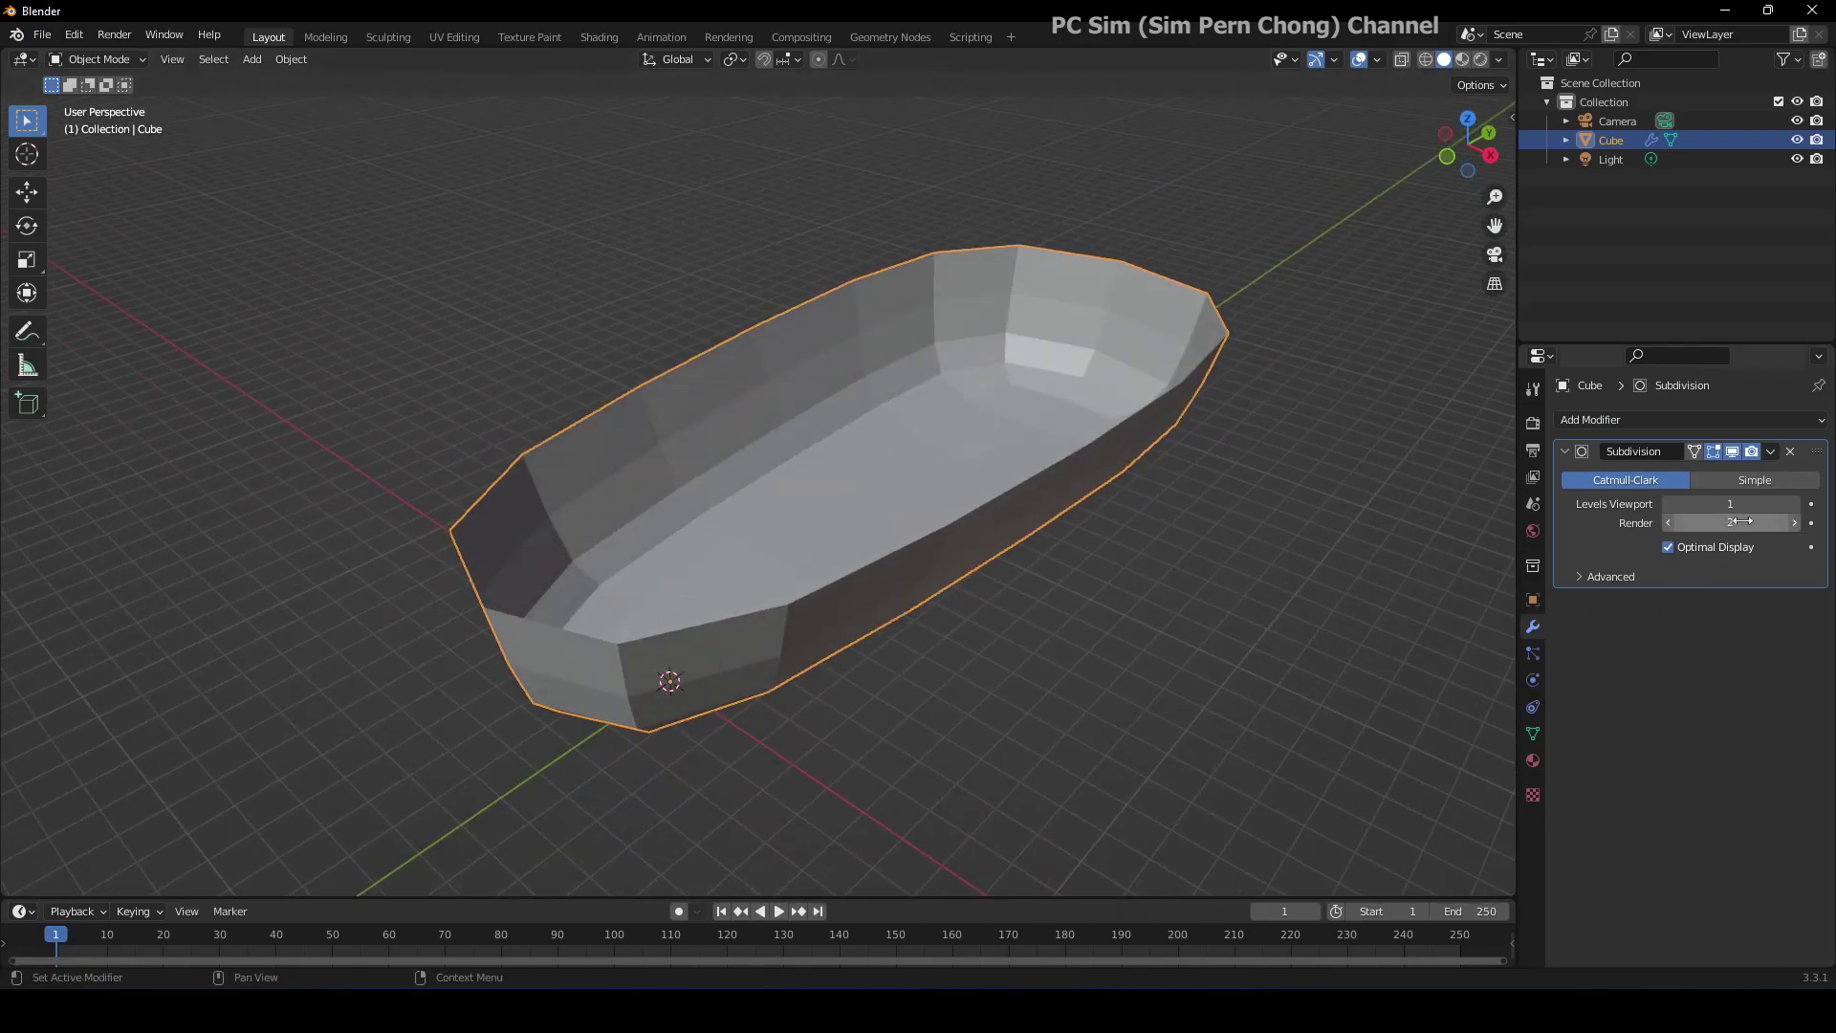
click(1795, 504)
middle_drag(1386, 535, 1211, 515)
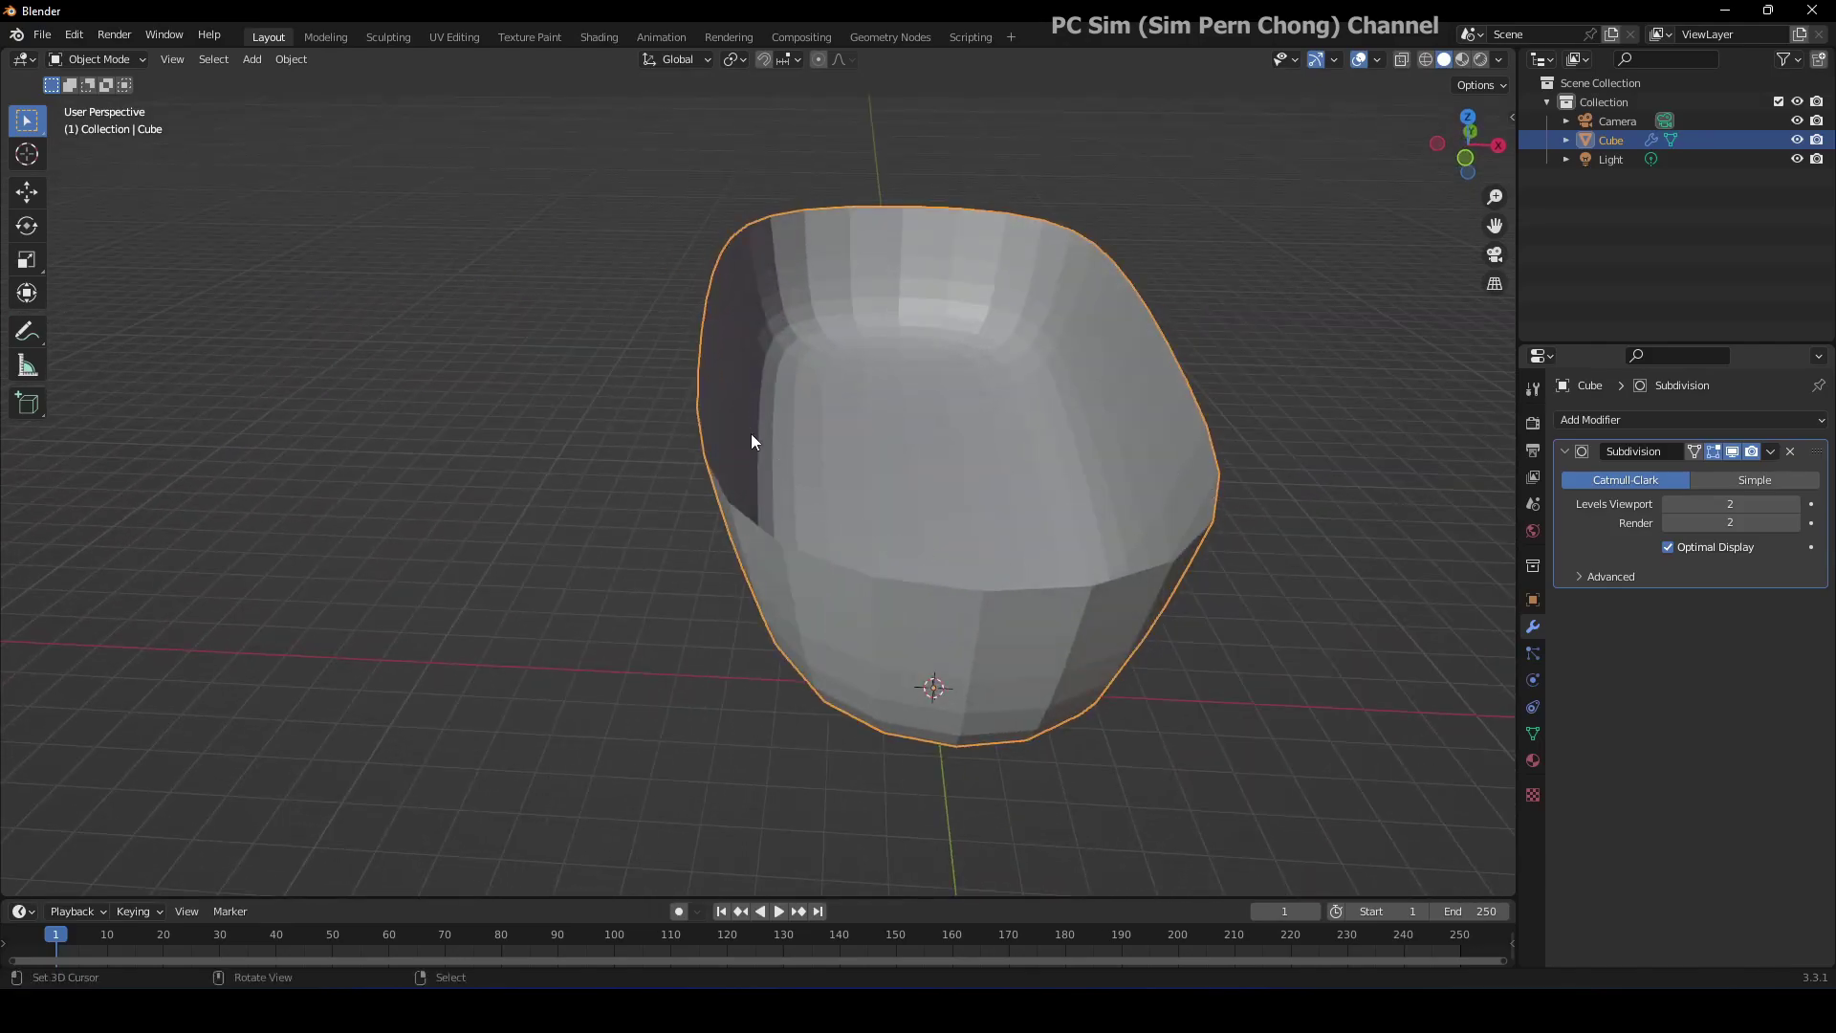
Add a Solidify modifier below the subdivision and set its Thickness to 3 mm.
click(1593, 422)
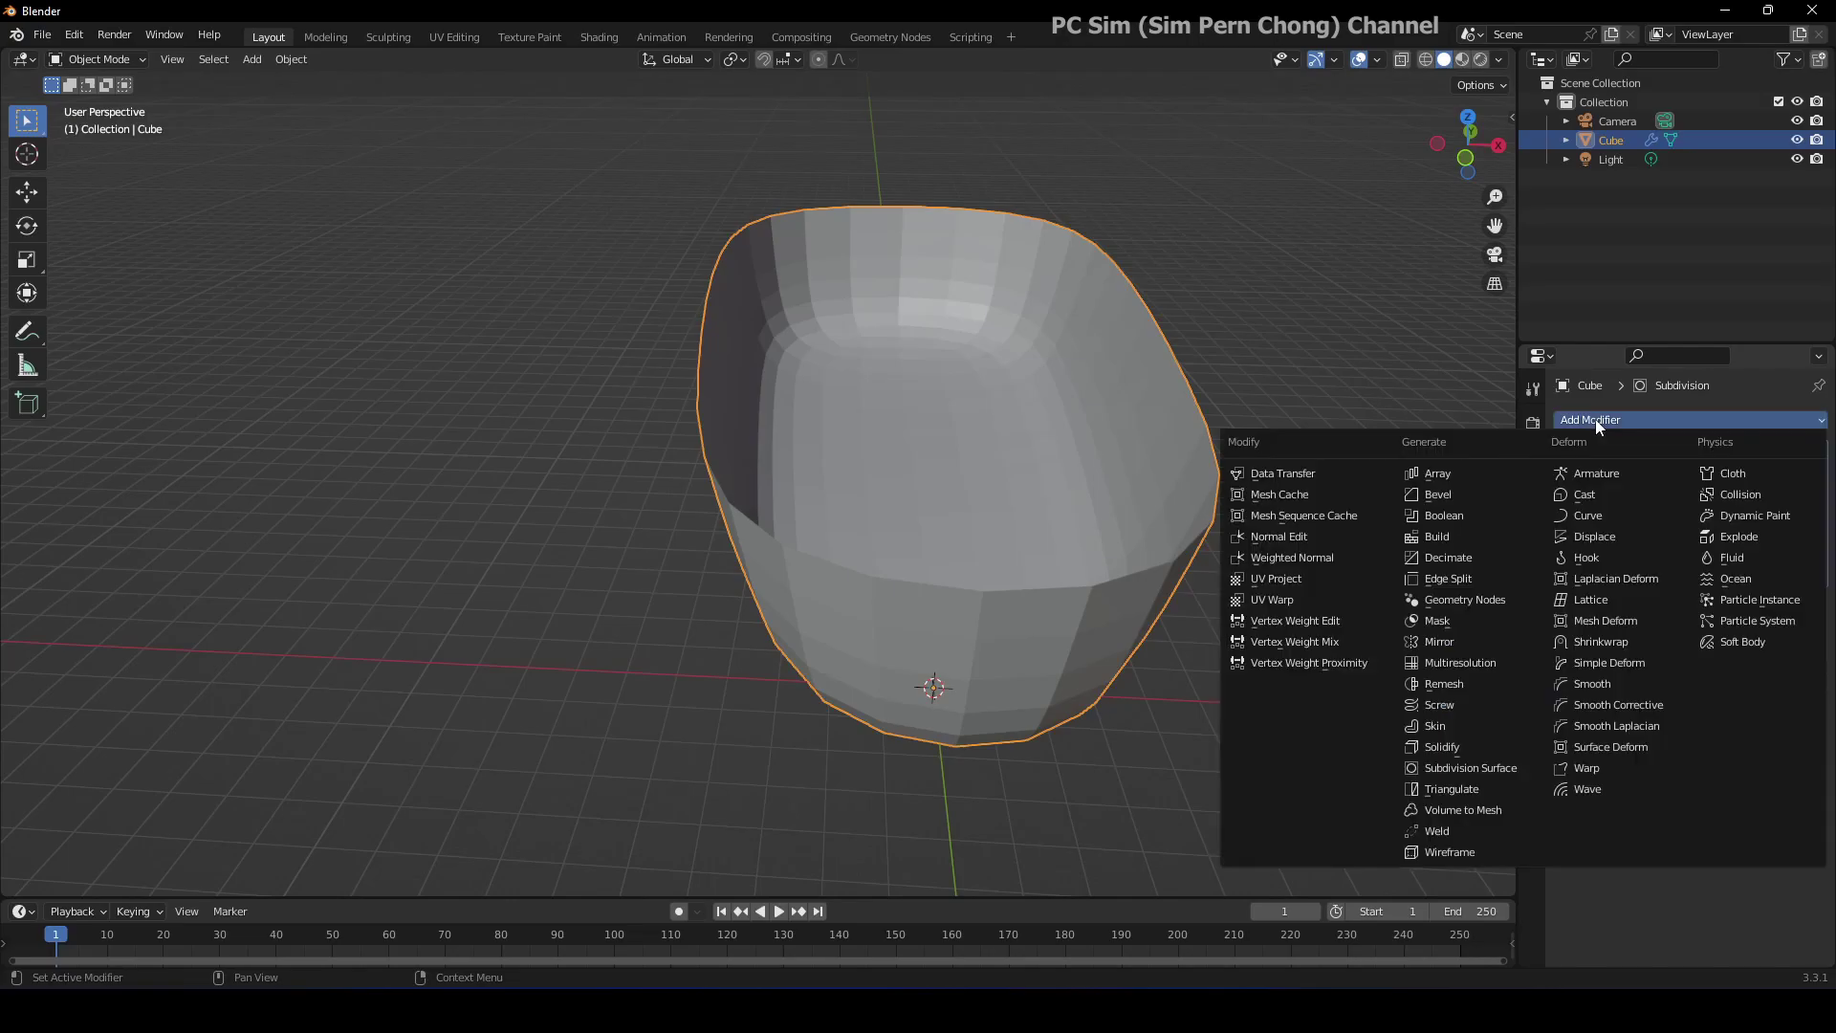
click(1455, 749)
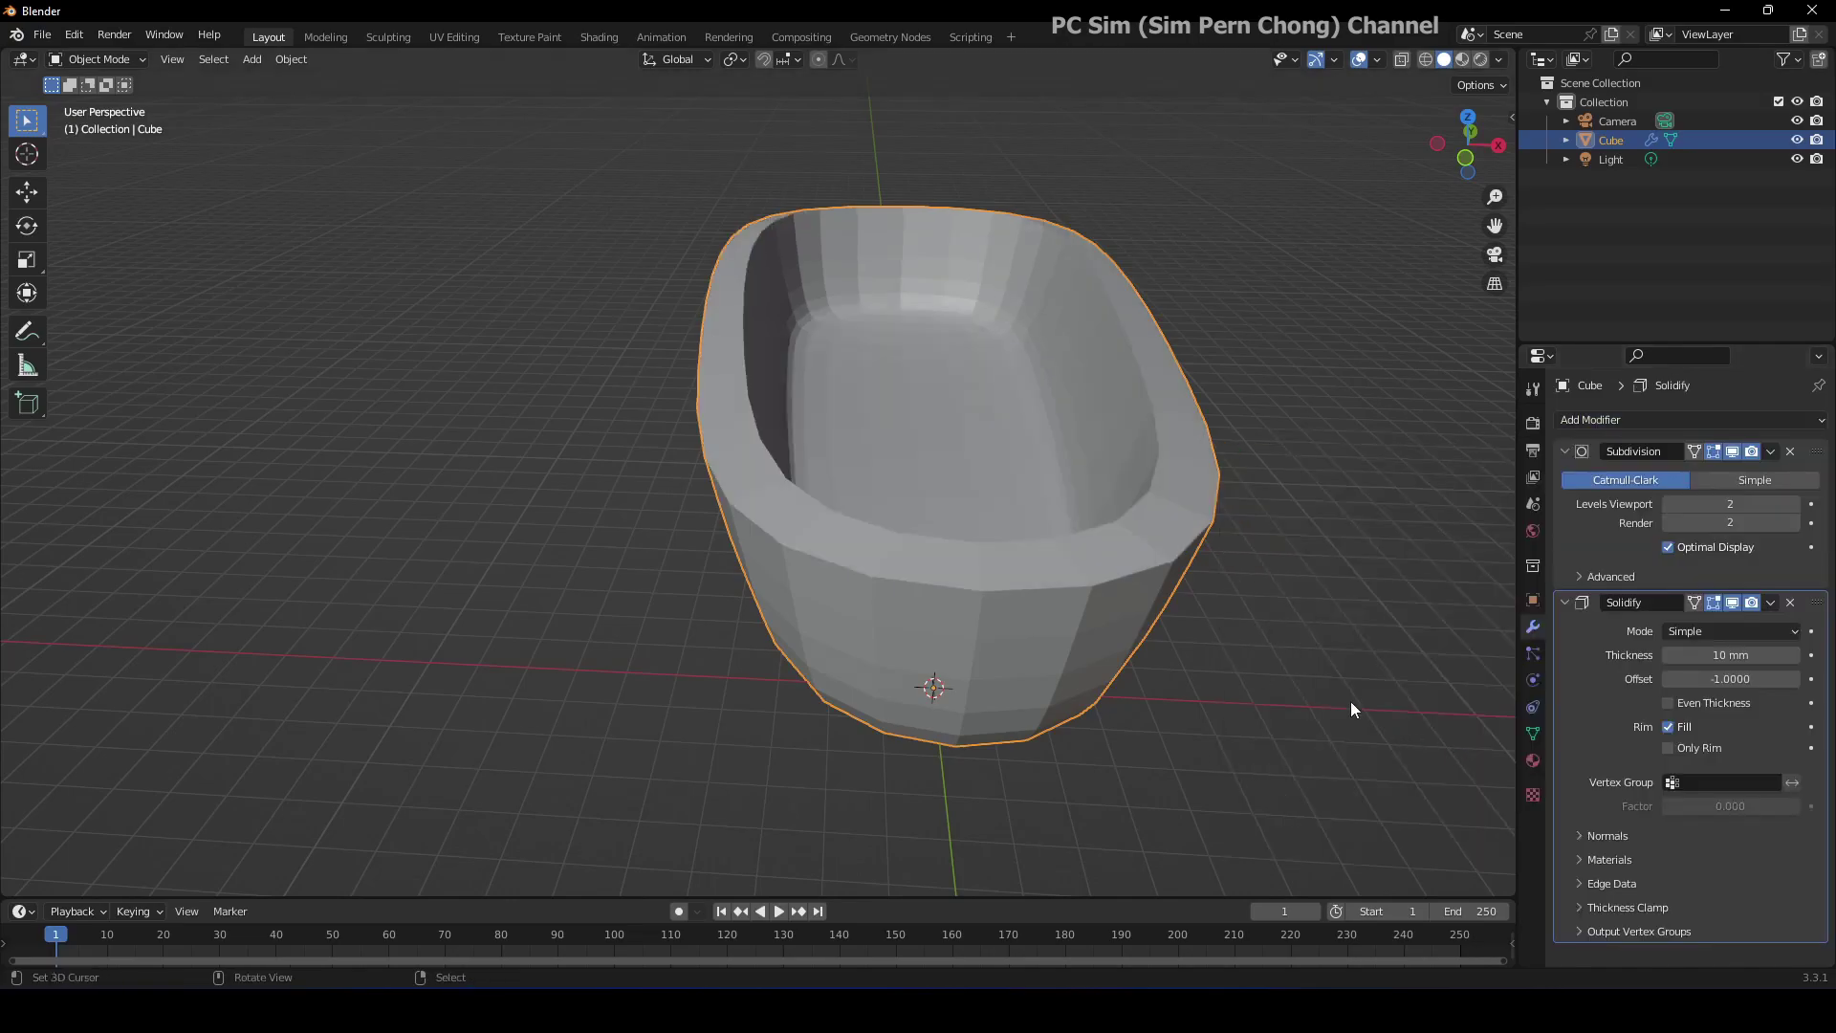
mouse_move(1339, 662)
middle_down()
mouse_move(1260, 668)
mouse_move(1328, 631)
mouse_move(1311, 652)
mouse_move(1338, 658)
middle_up()
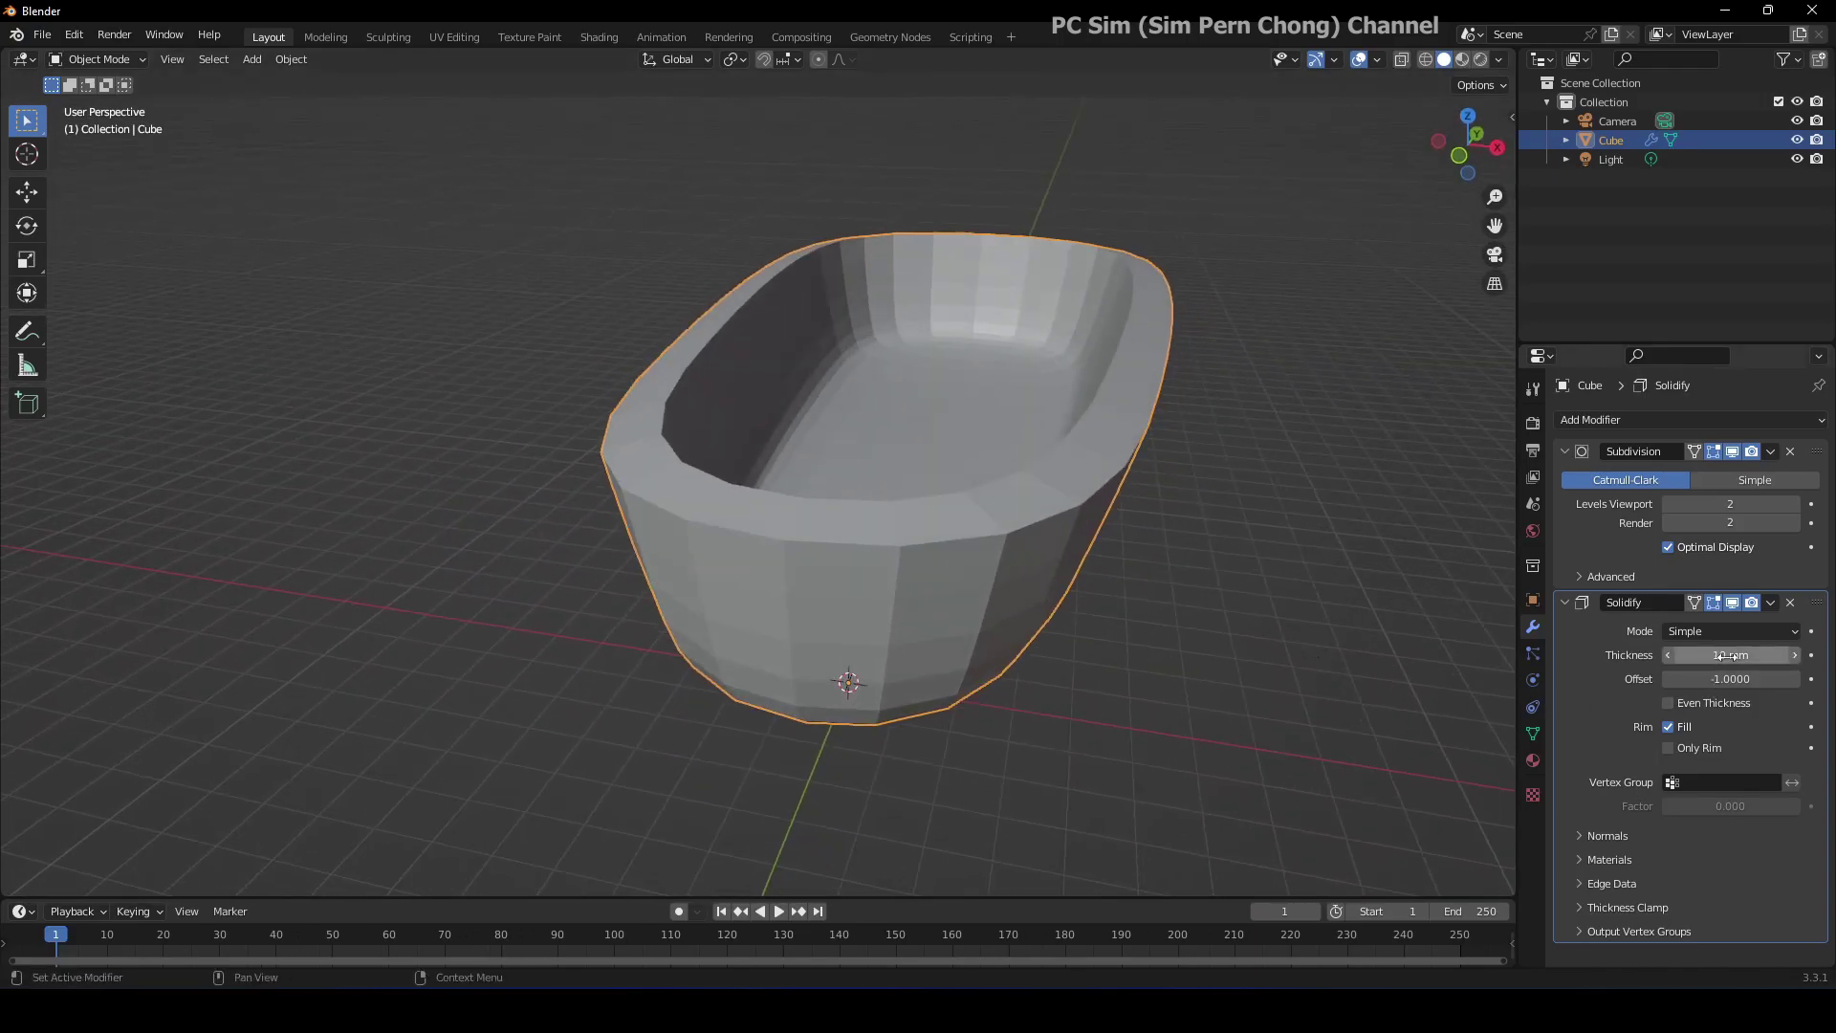
click(1736, 656)
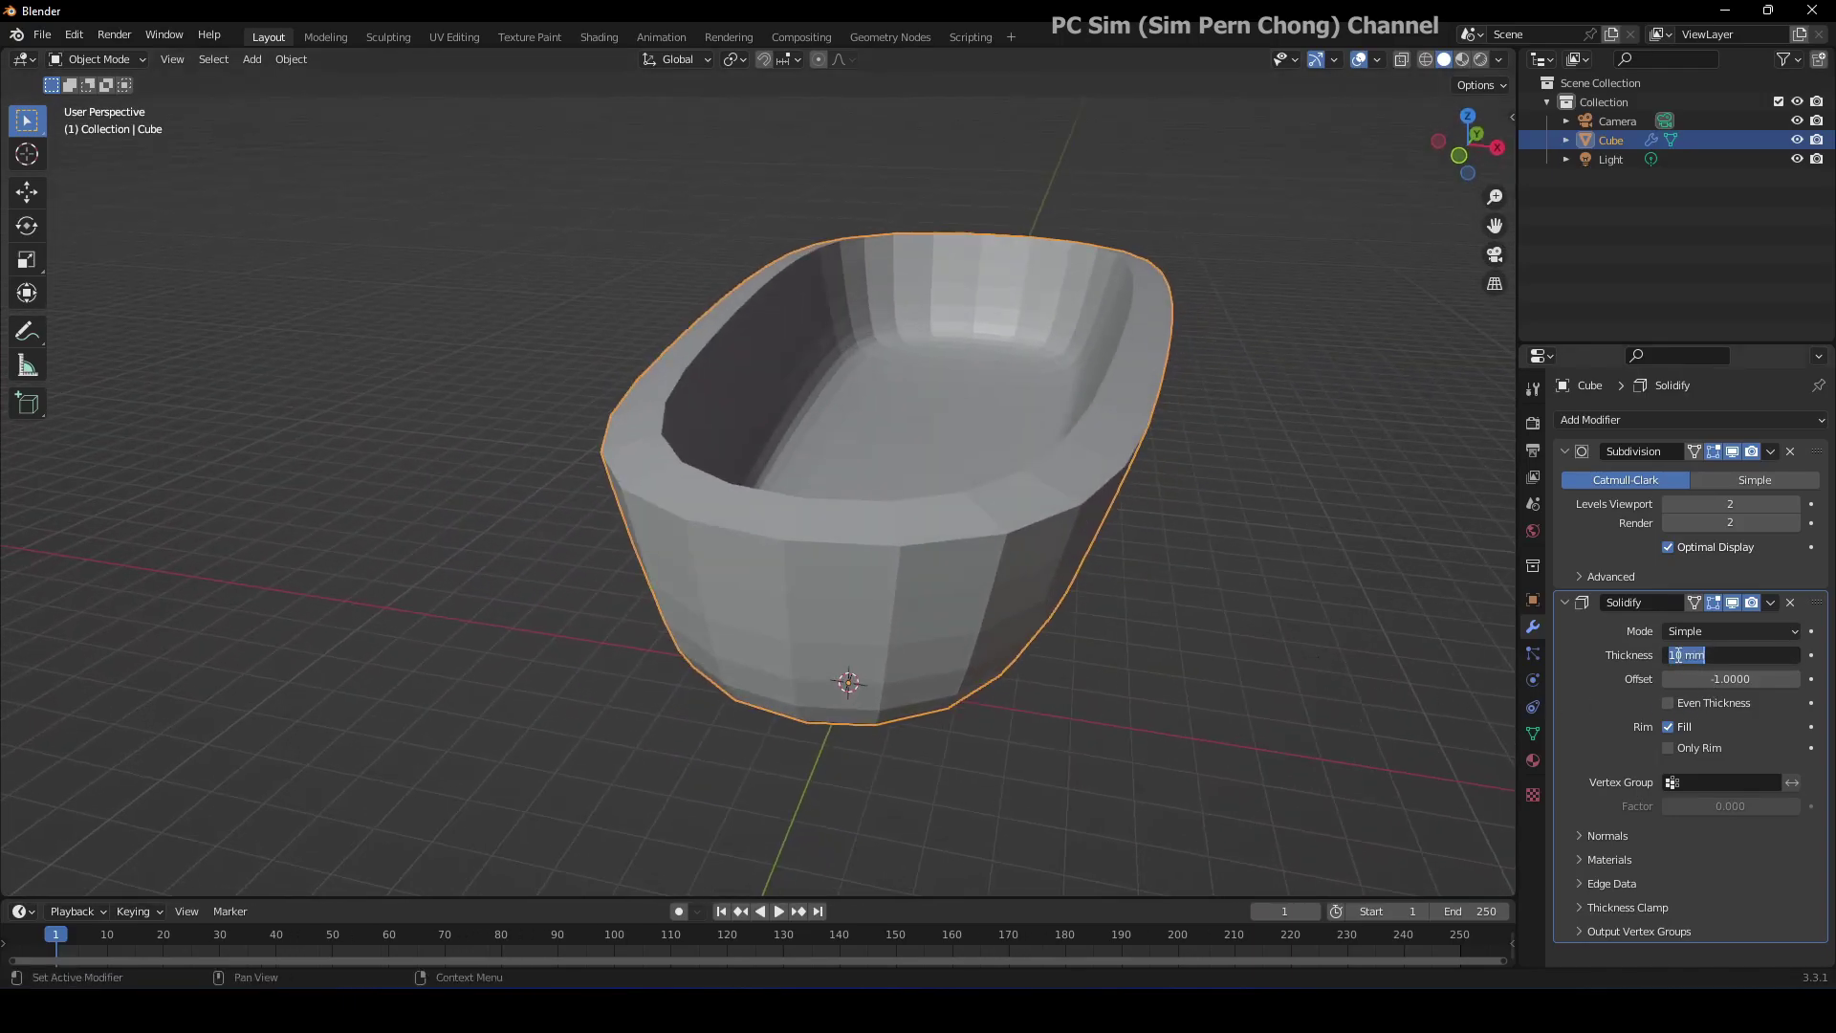
drag(1681, 655, 1667, 654)
text(3)
key(Return)
middle_drag(1454, 665, 1266, 558)
scroll(1234, 564, up, 3)
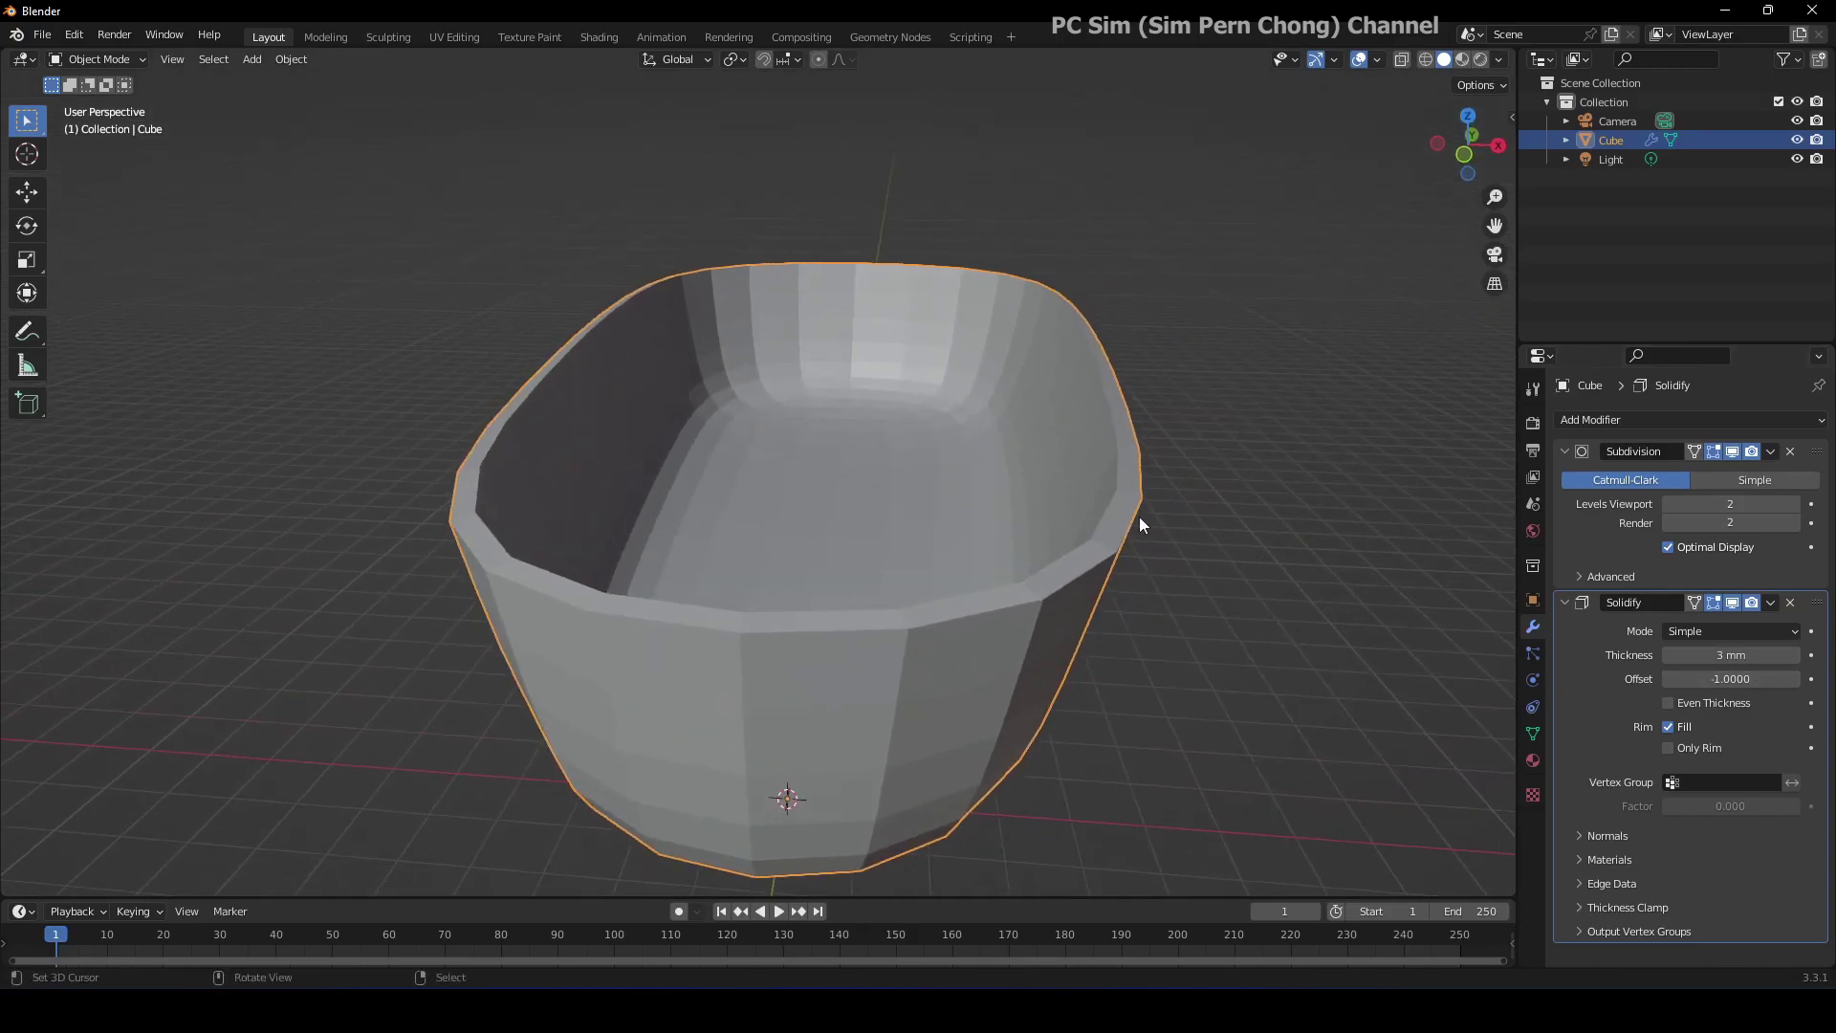
mouse_move(1133, 499)
middle_down()
mouse_move(1100, 491)
mouse_move(1109, 474)
middle_up()
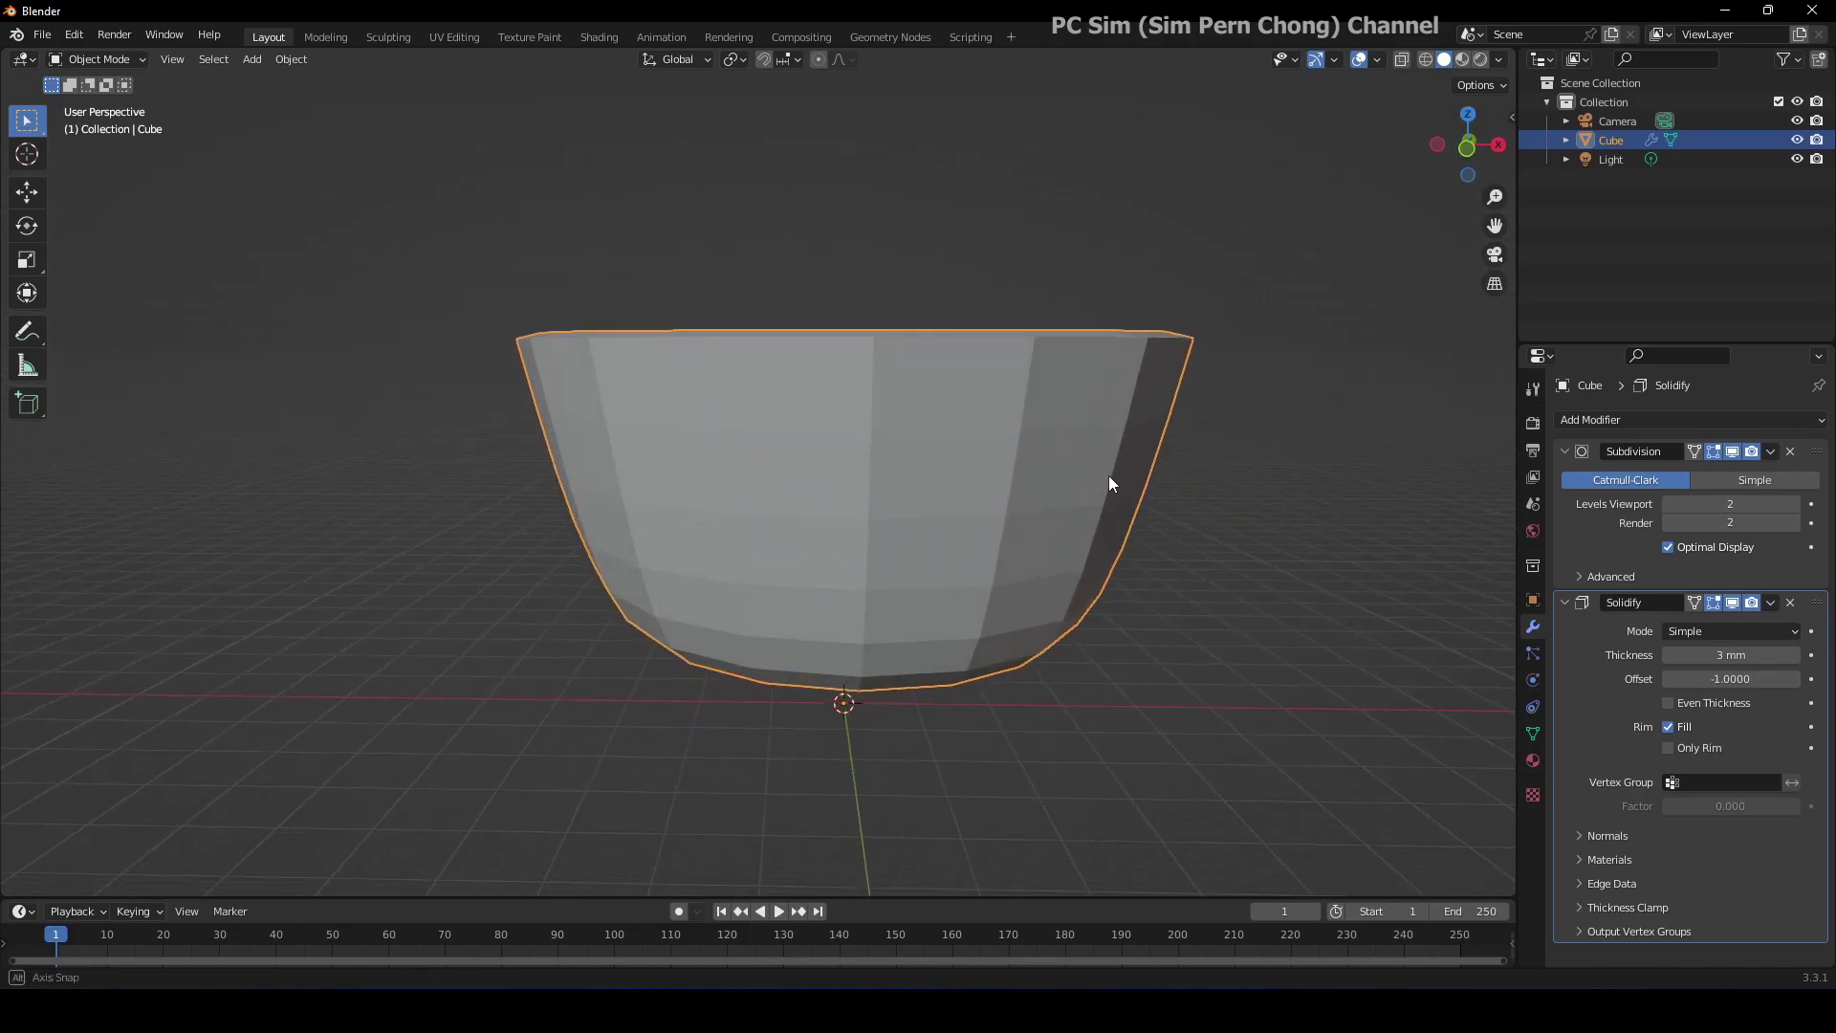
Switch to Front Orthographic view, zoom in on the rim, and turn on X-ray.
click(1469, 146)
scroll(1090, 402, up, 5)
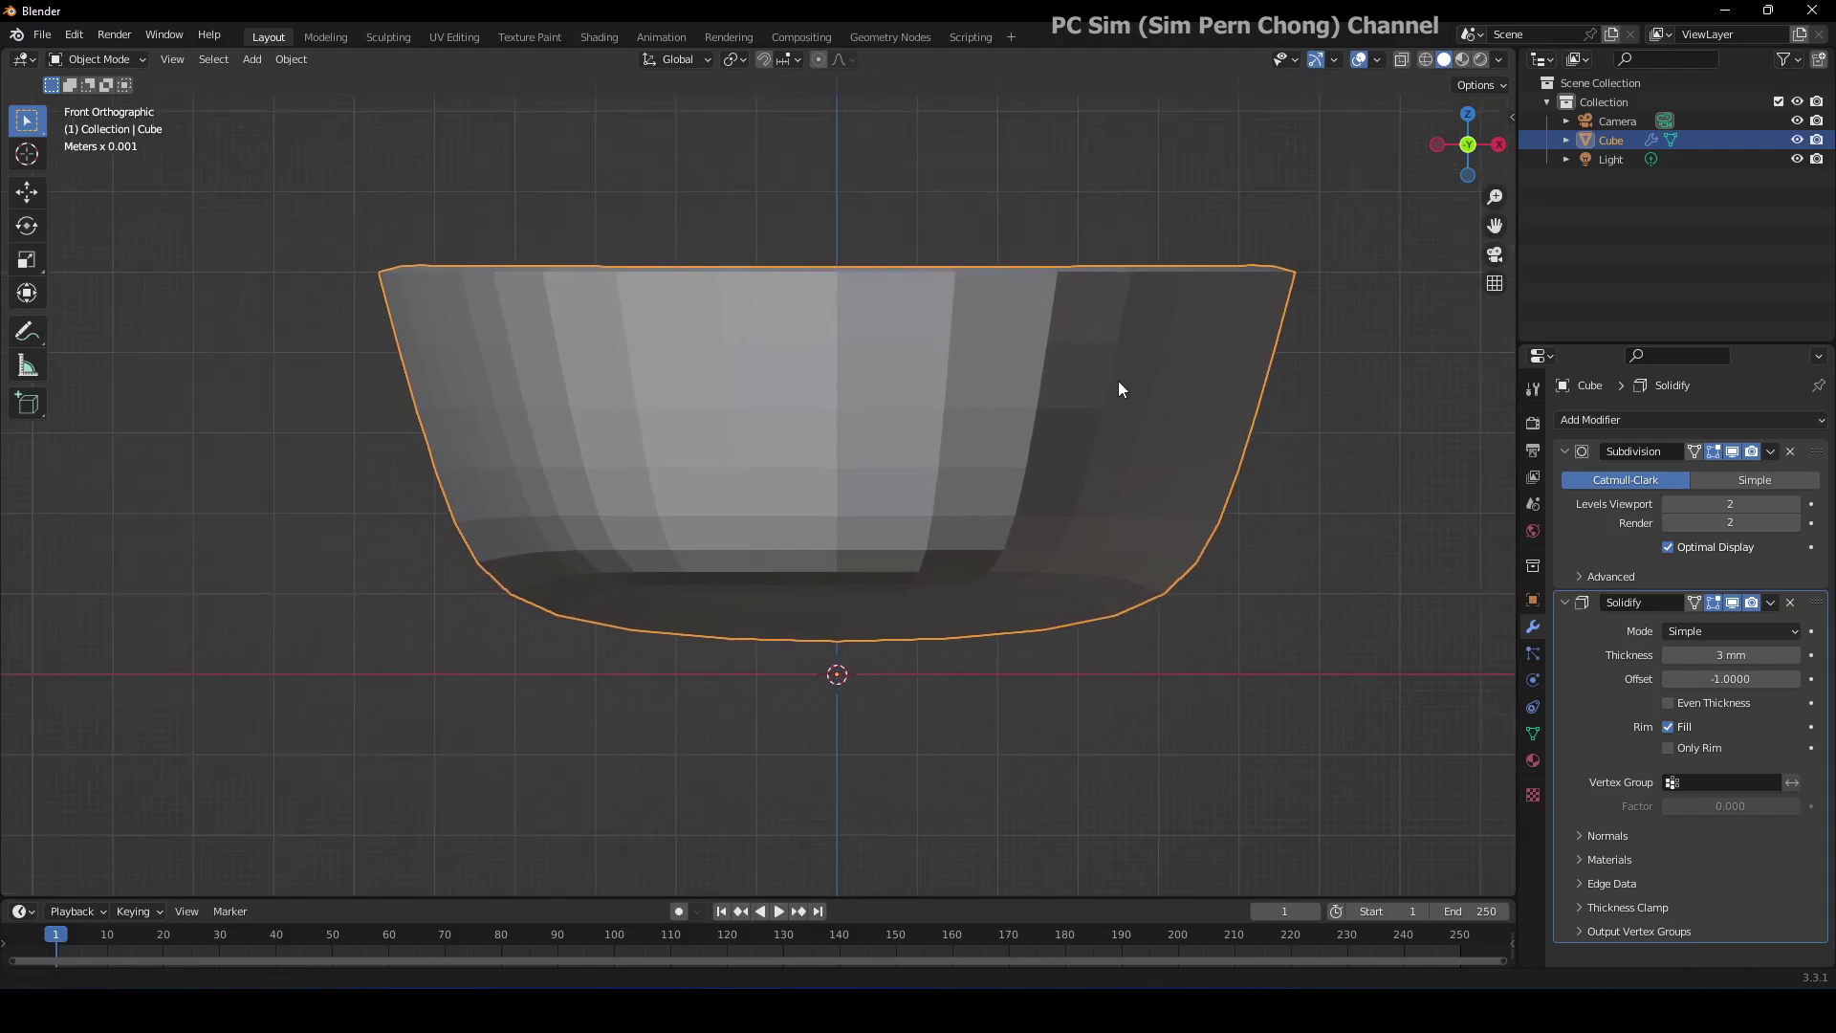
shift+middle_drag(1116, 389, 1117, 483)
scroll(1127, 474, up, 3)
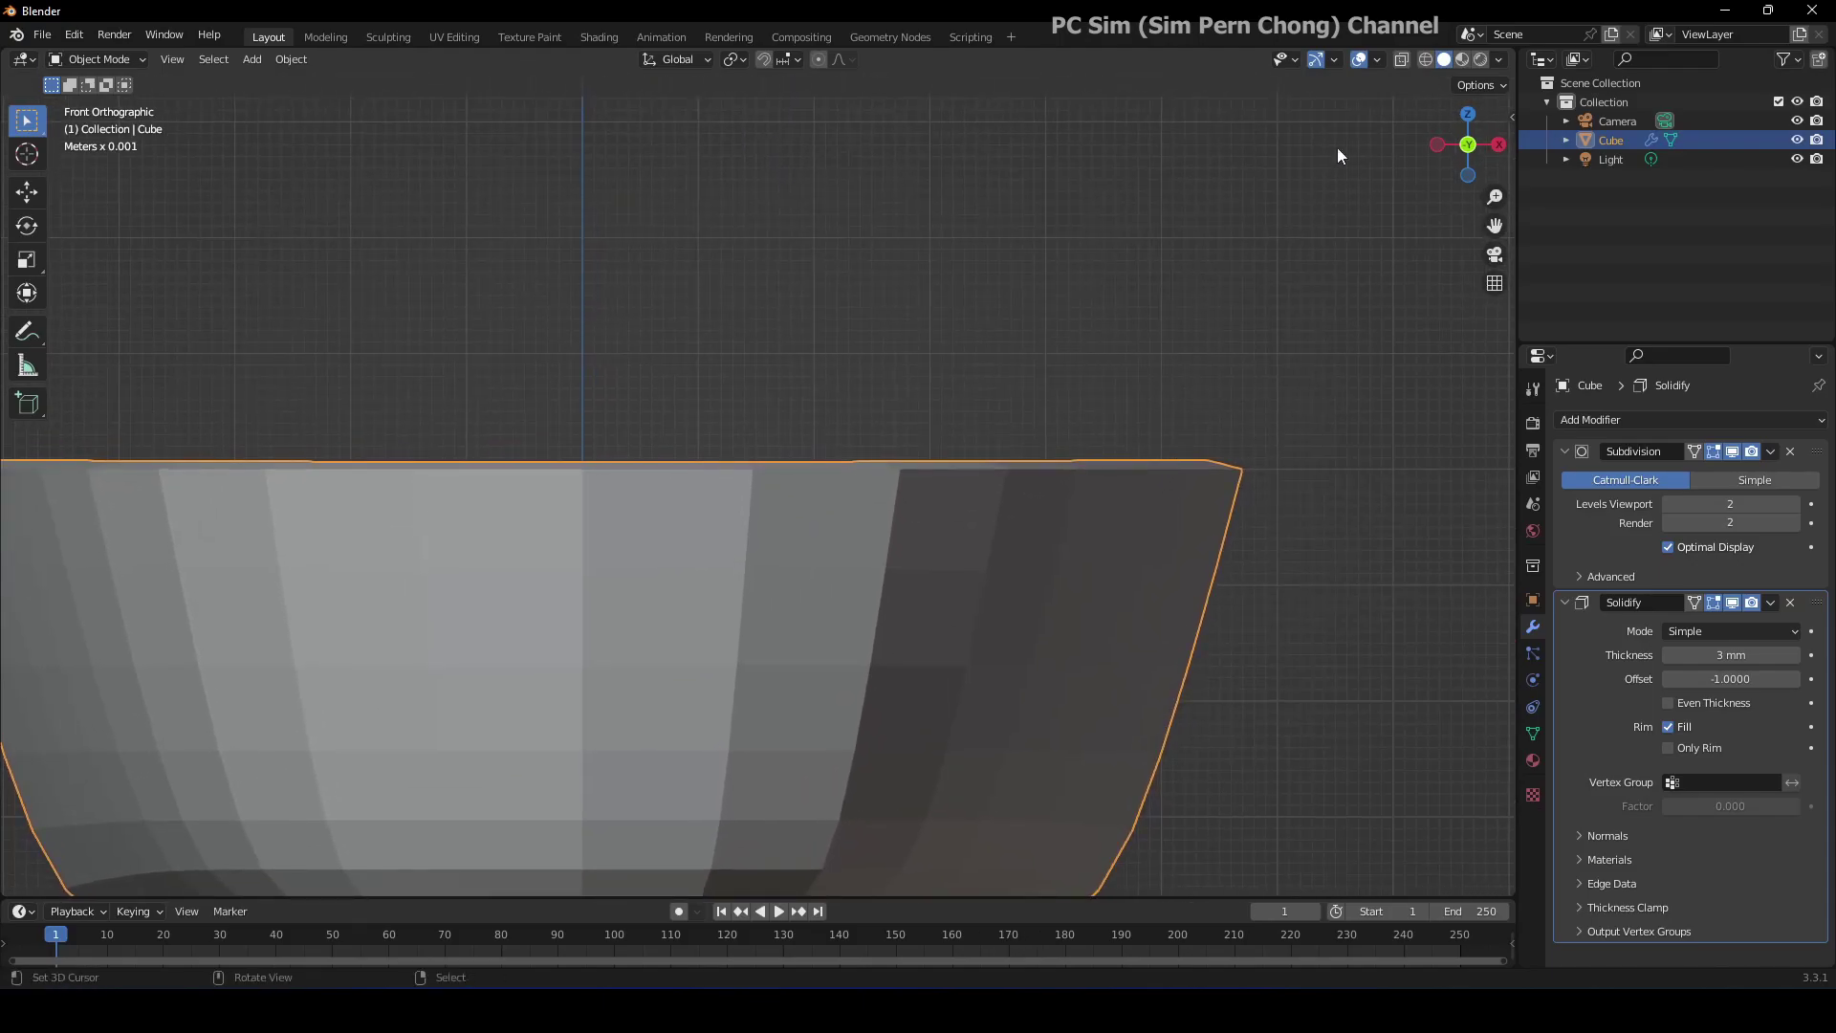
click(1401, 59)
scroll(1402, 430, up, 4)
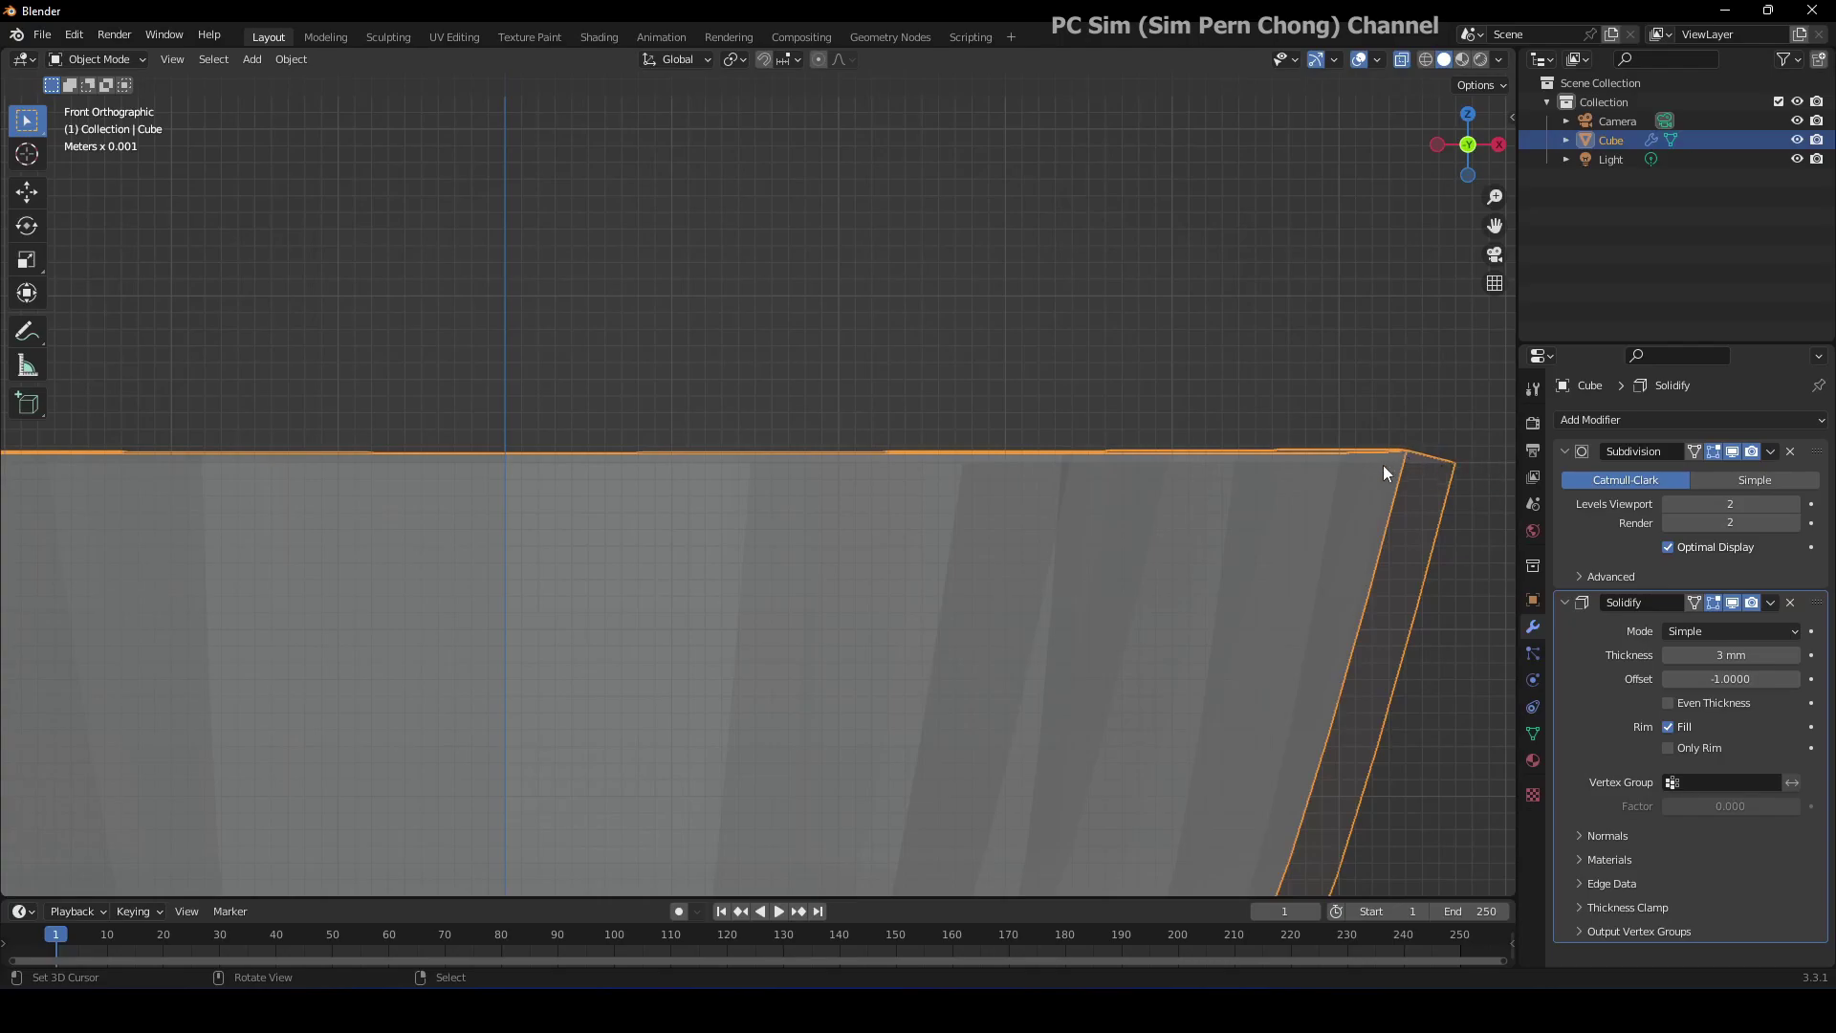
scroll(1168, 430, down, 5)
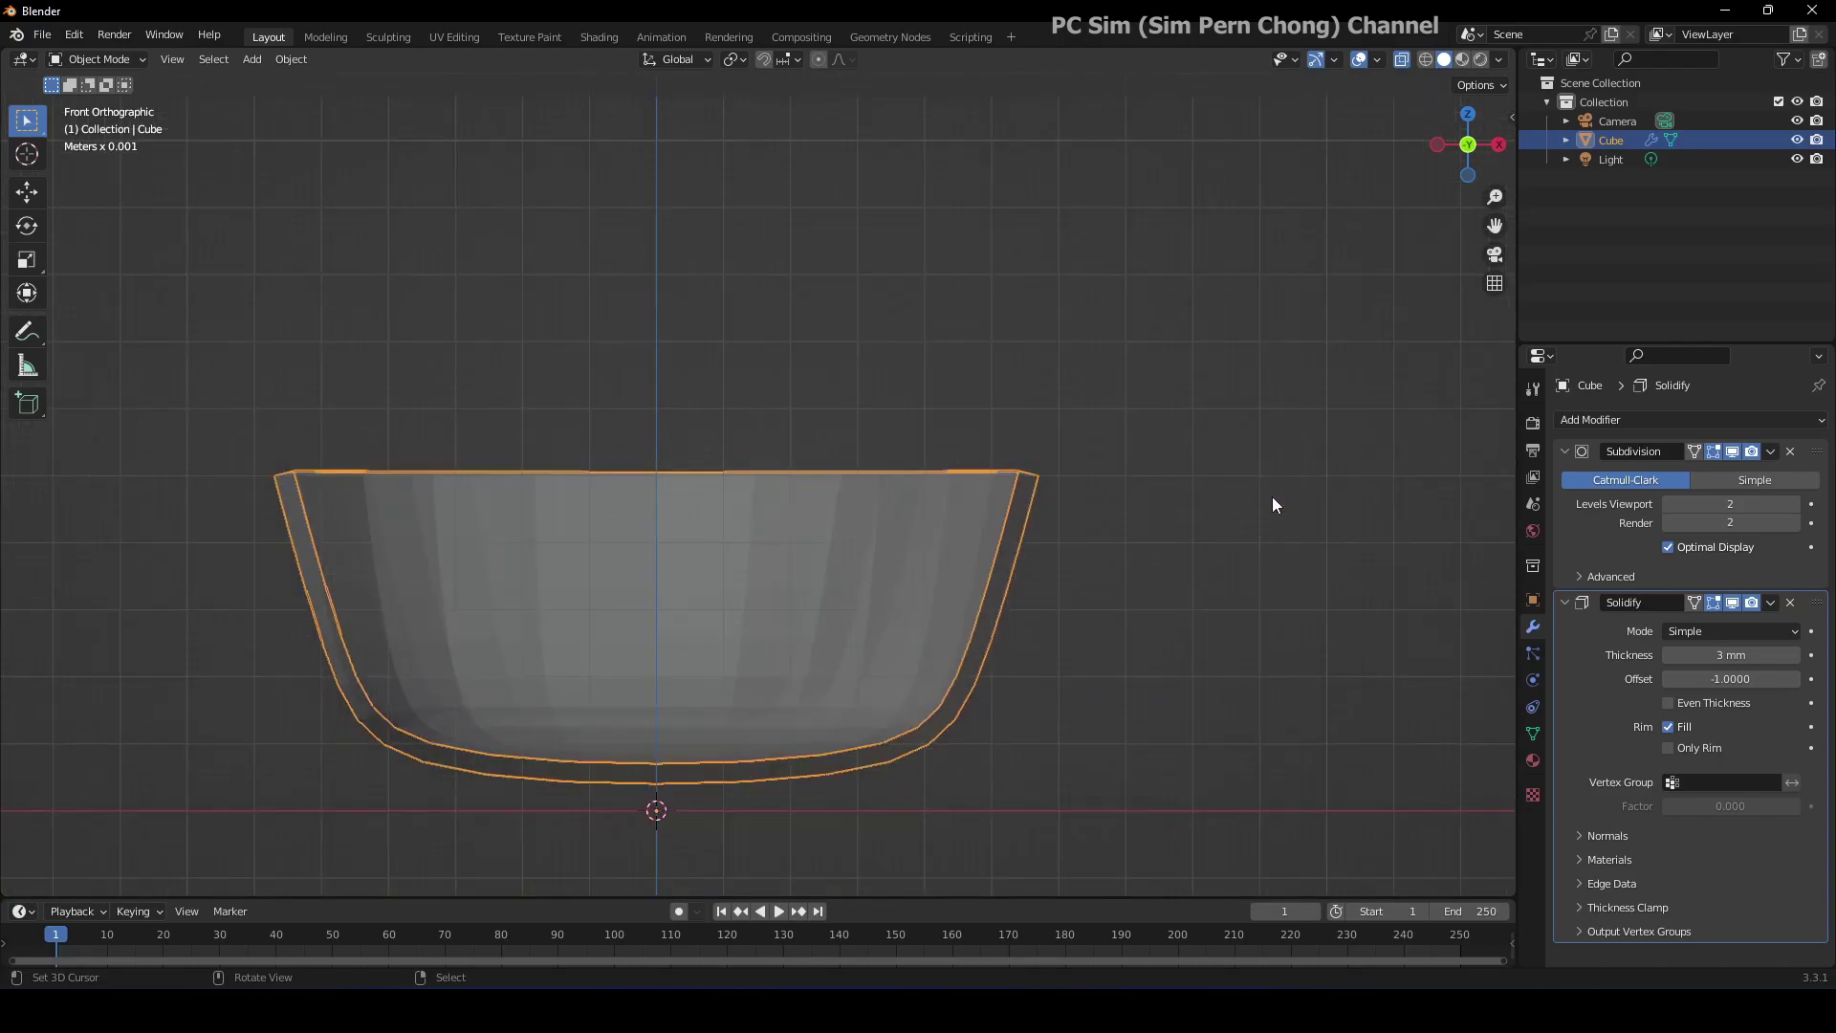
scroll(1273, 498, up, 1)
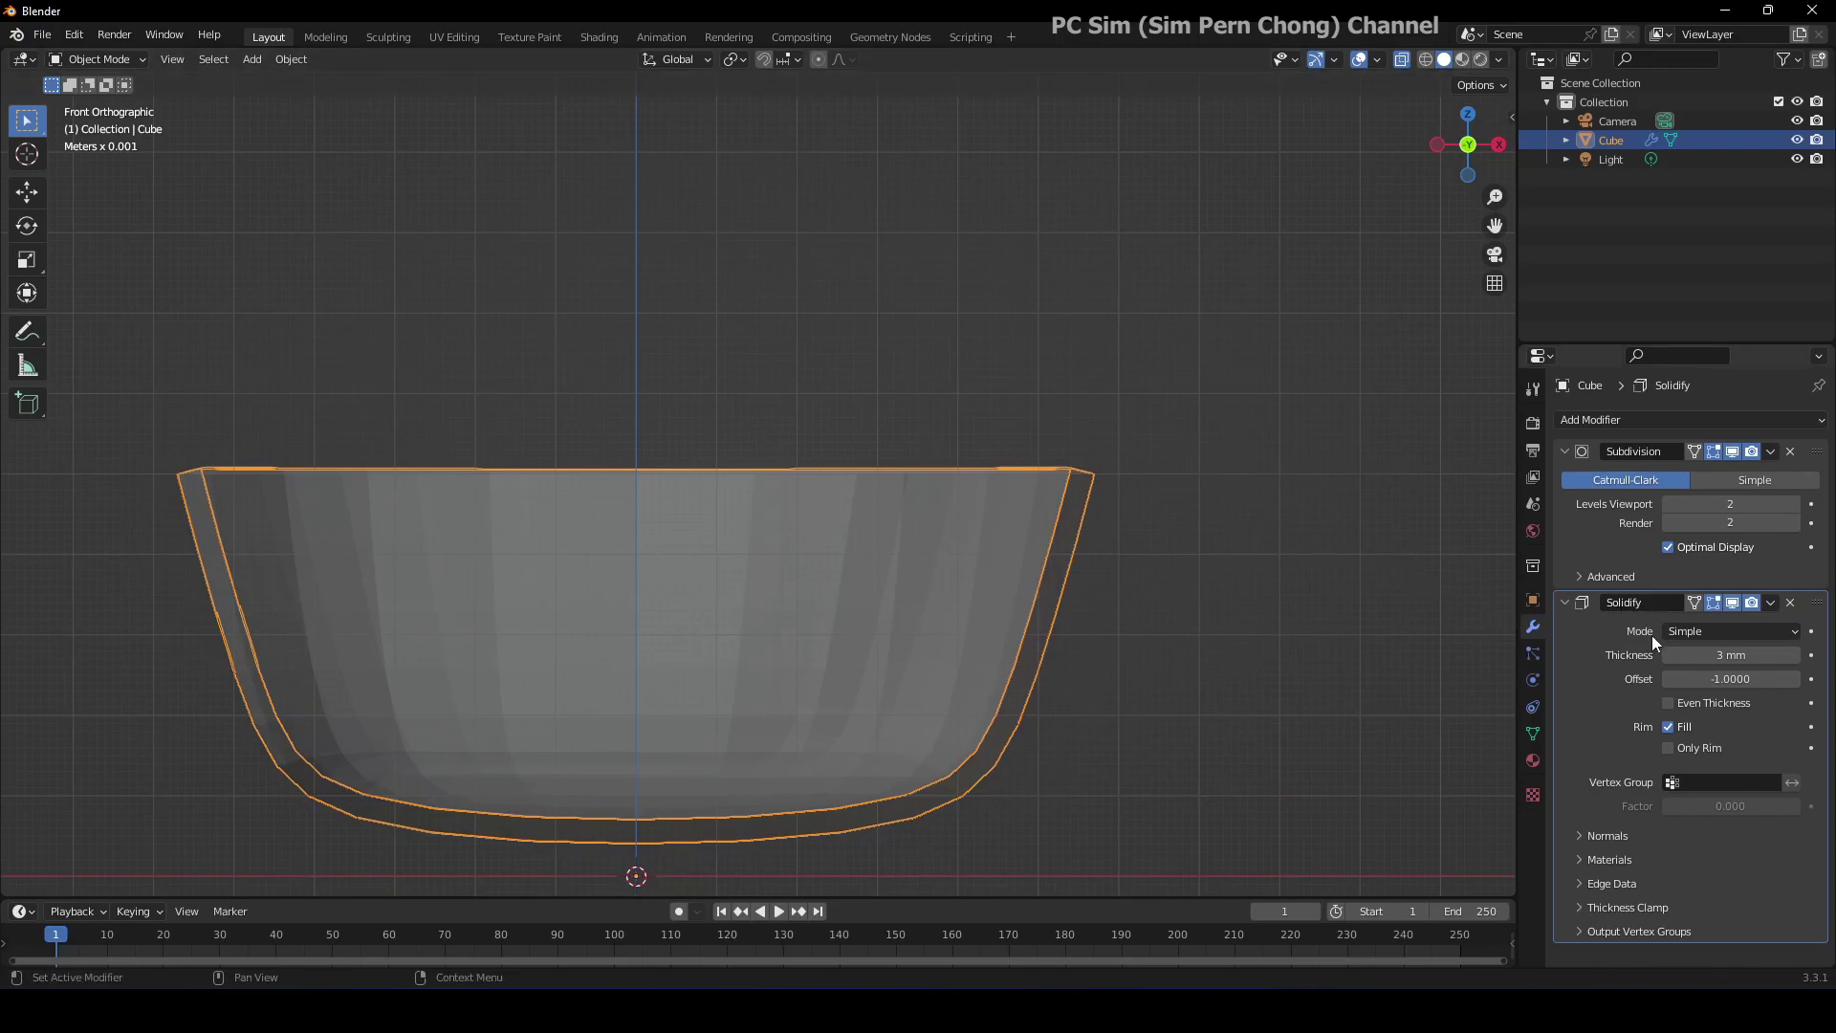
Set the Solidify modifier to Complex mode with a Flat boundary.
click(1689, 630)
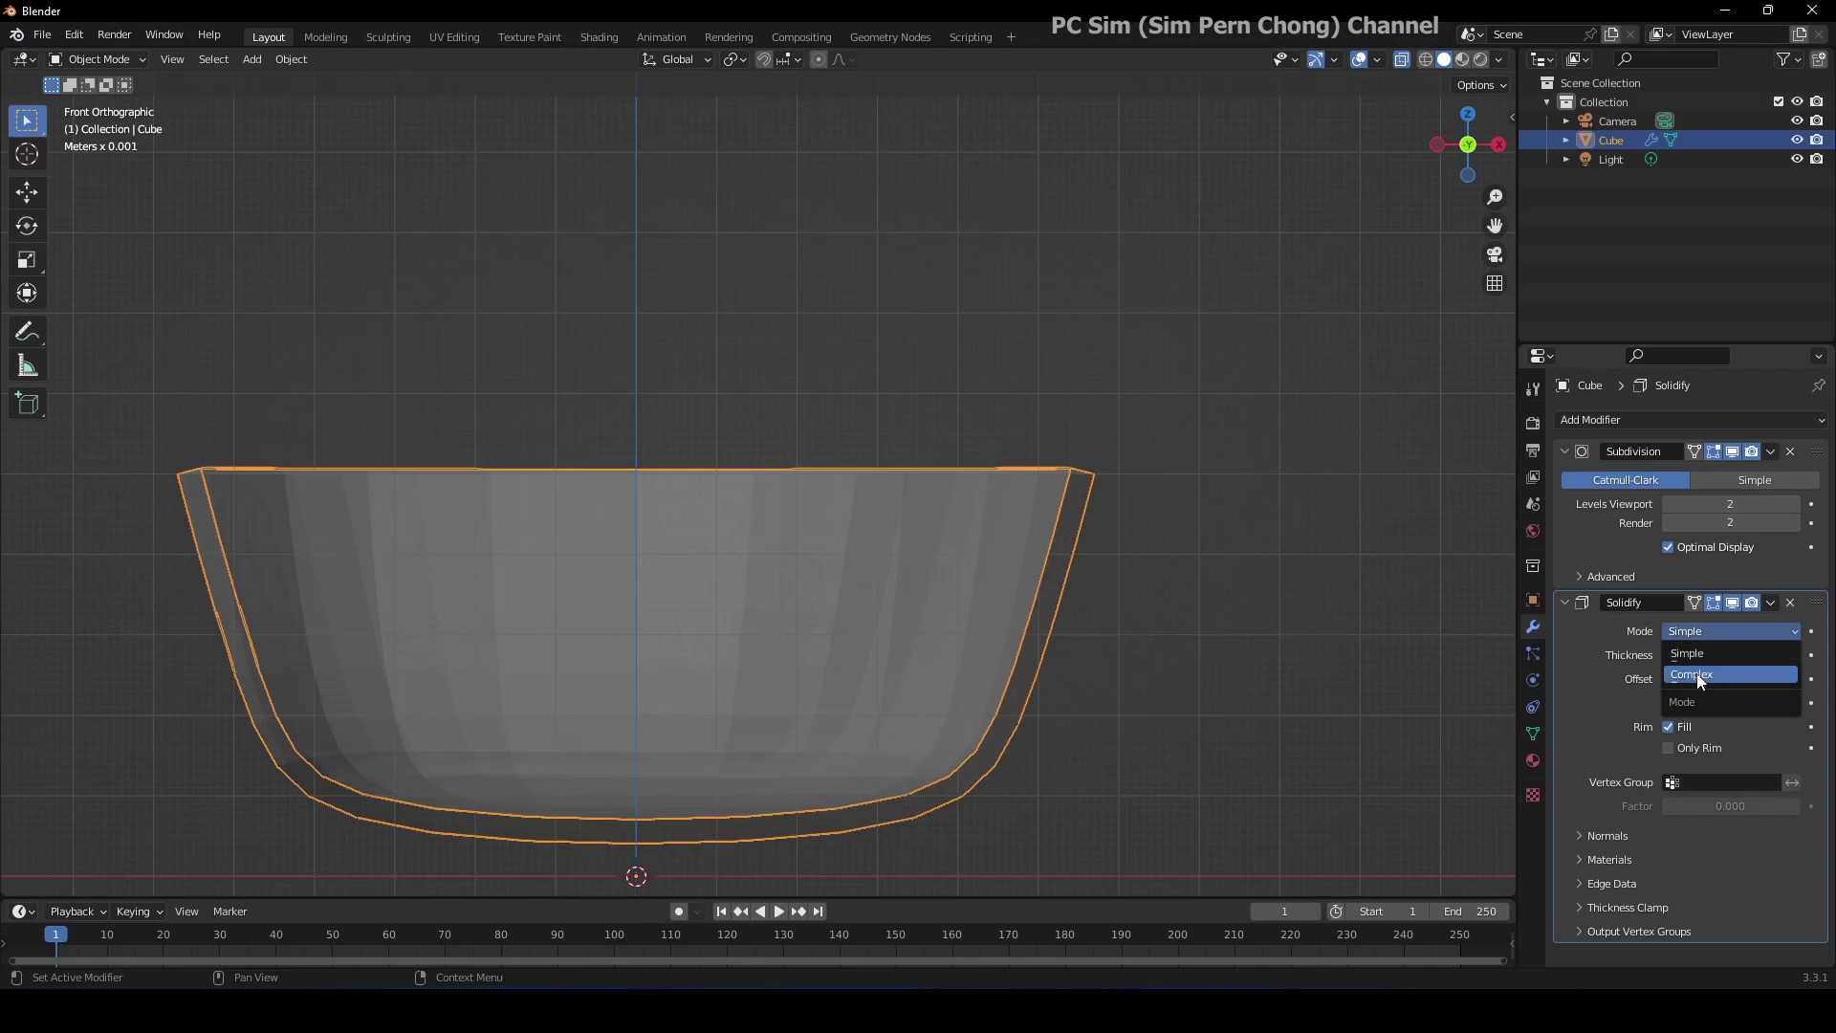
click(1699, 675)
scroll(1295, 633, up, 1)
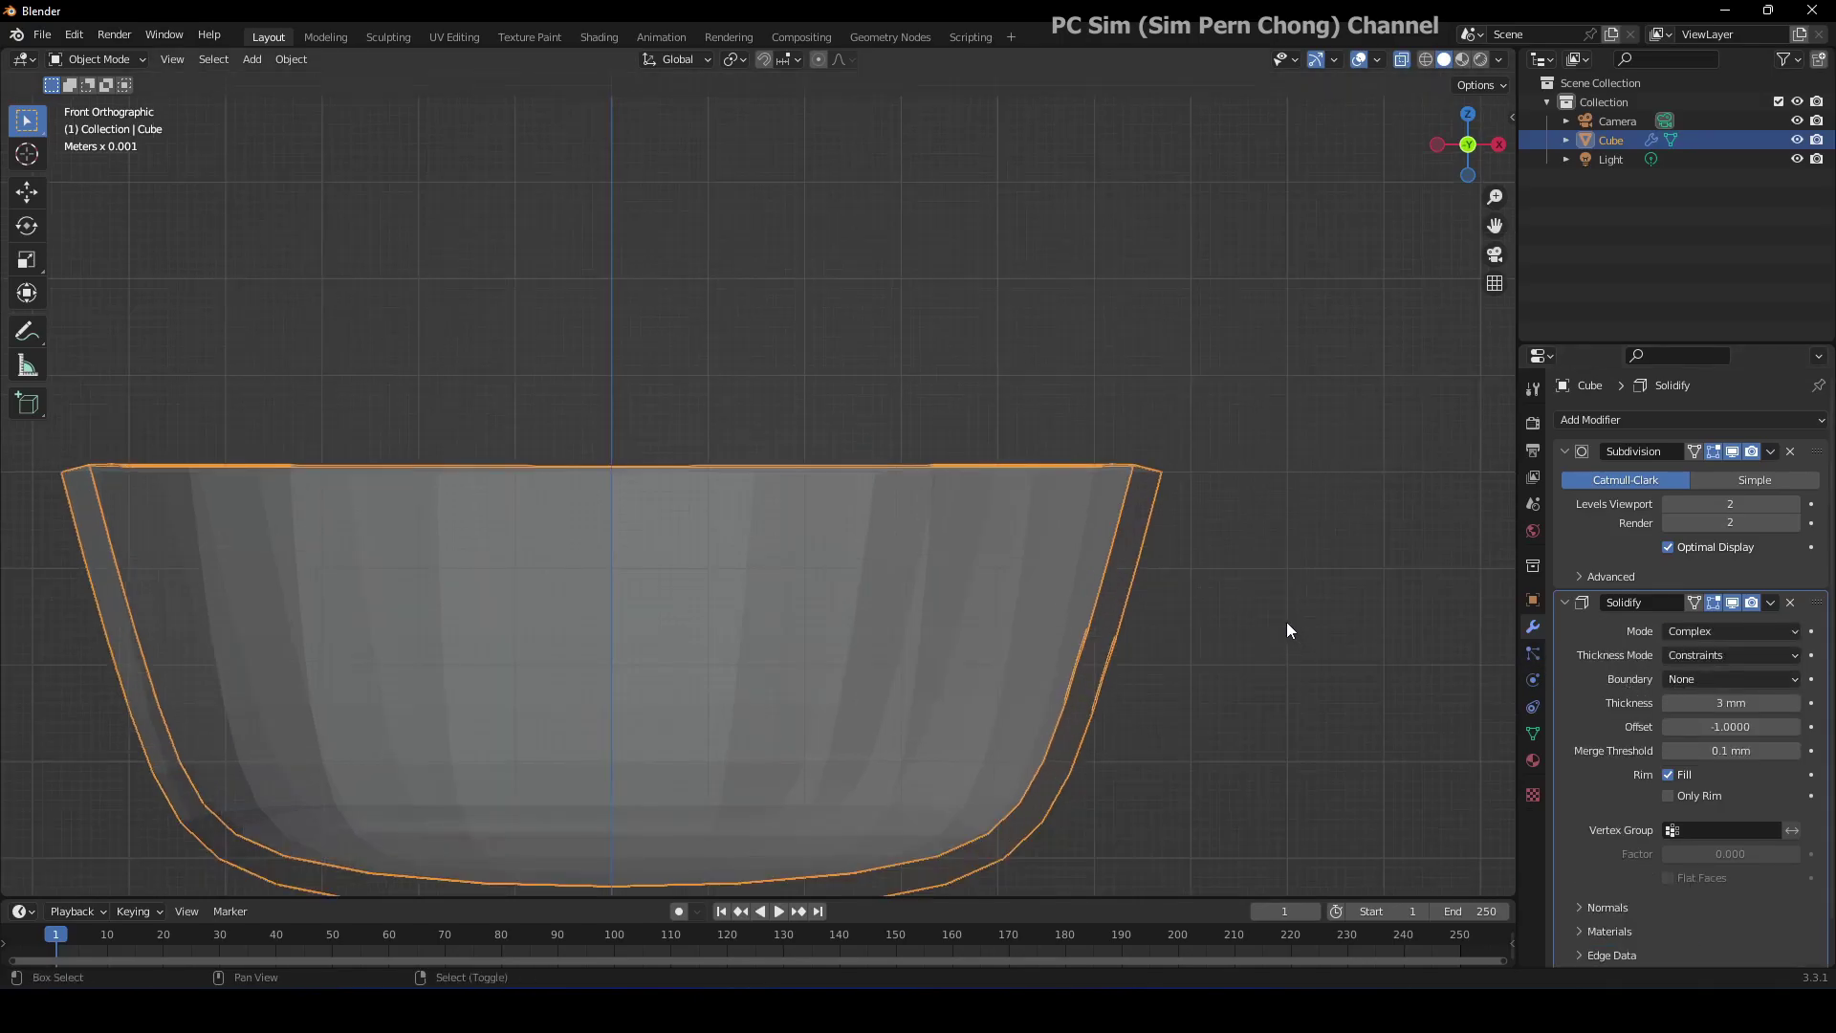
shift+middle_drag(1287, 621, 1374, 554)
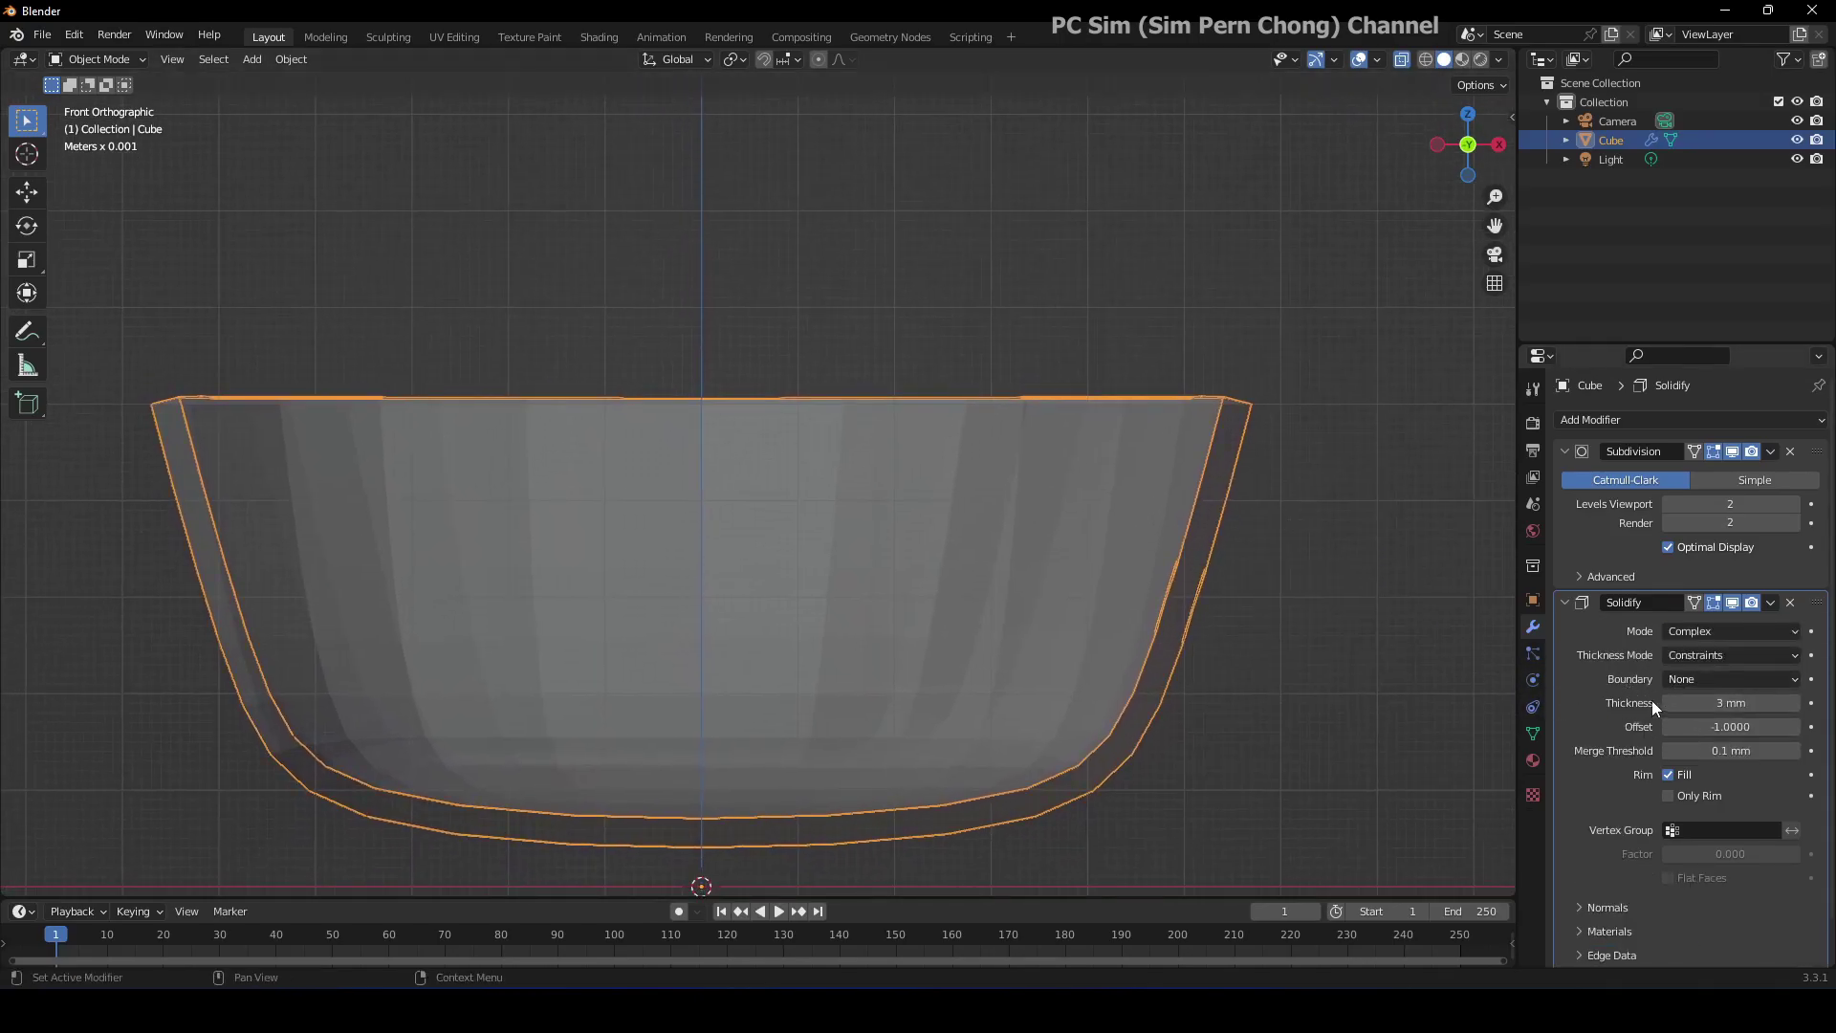
click(1687, 678)
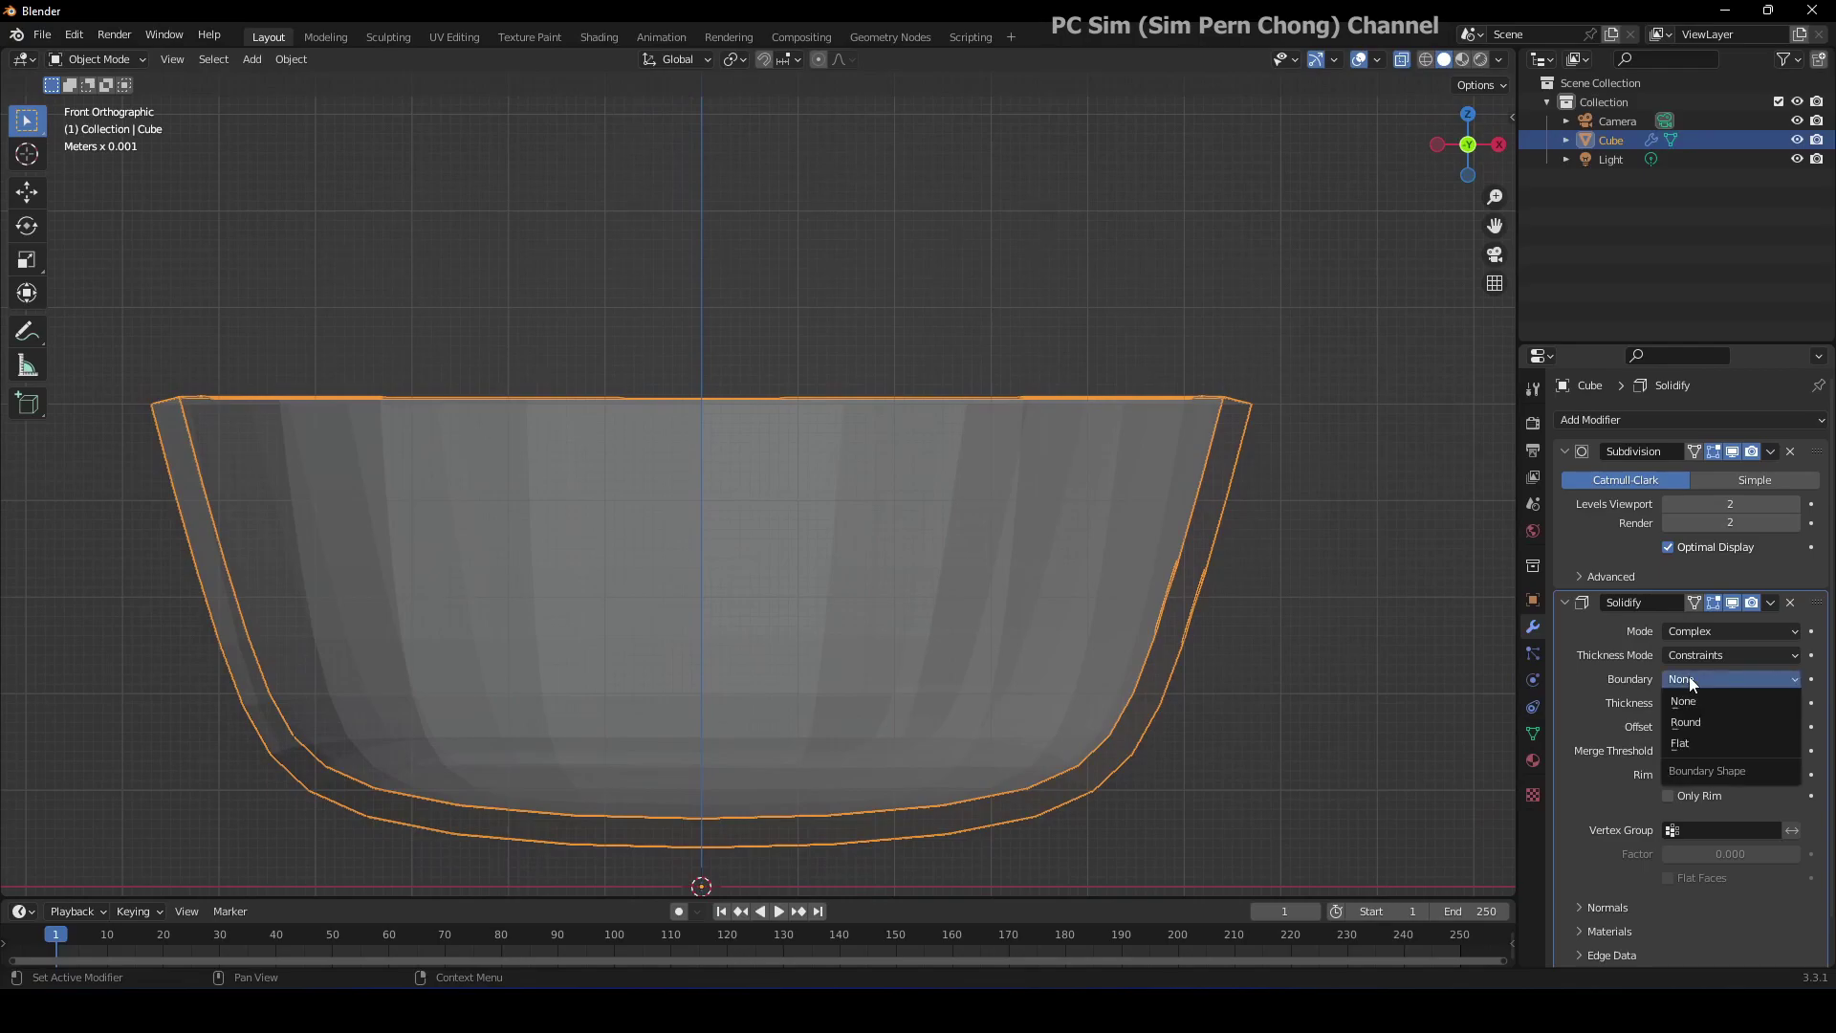
click(1689, 743)
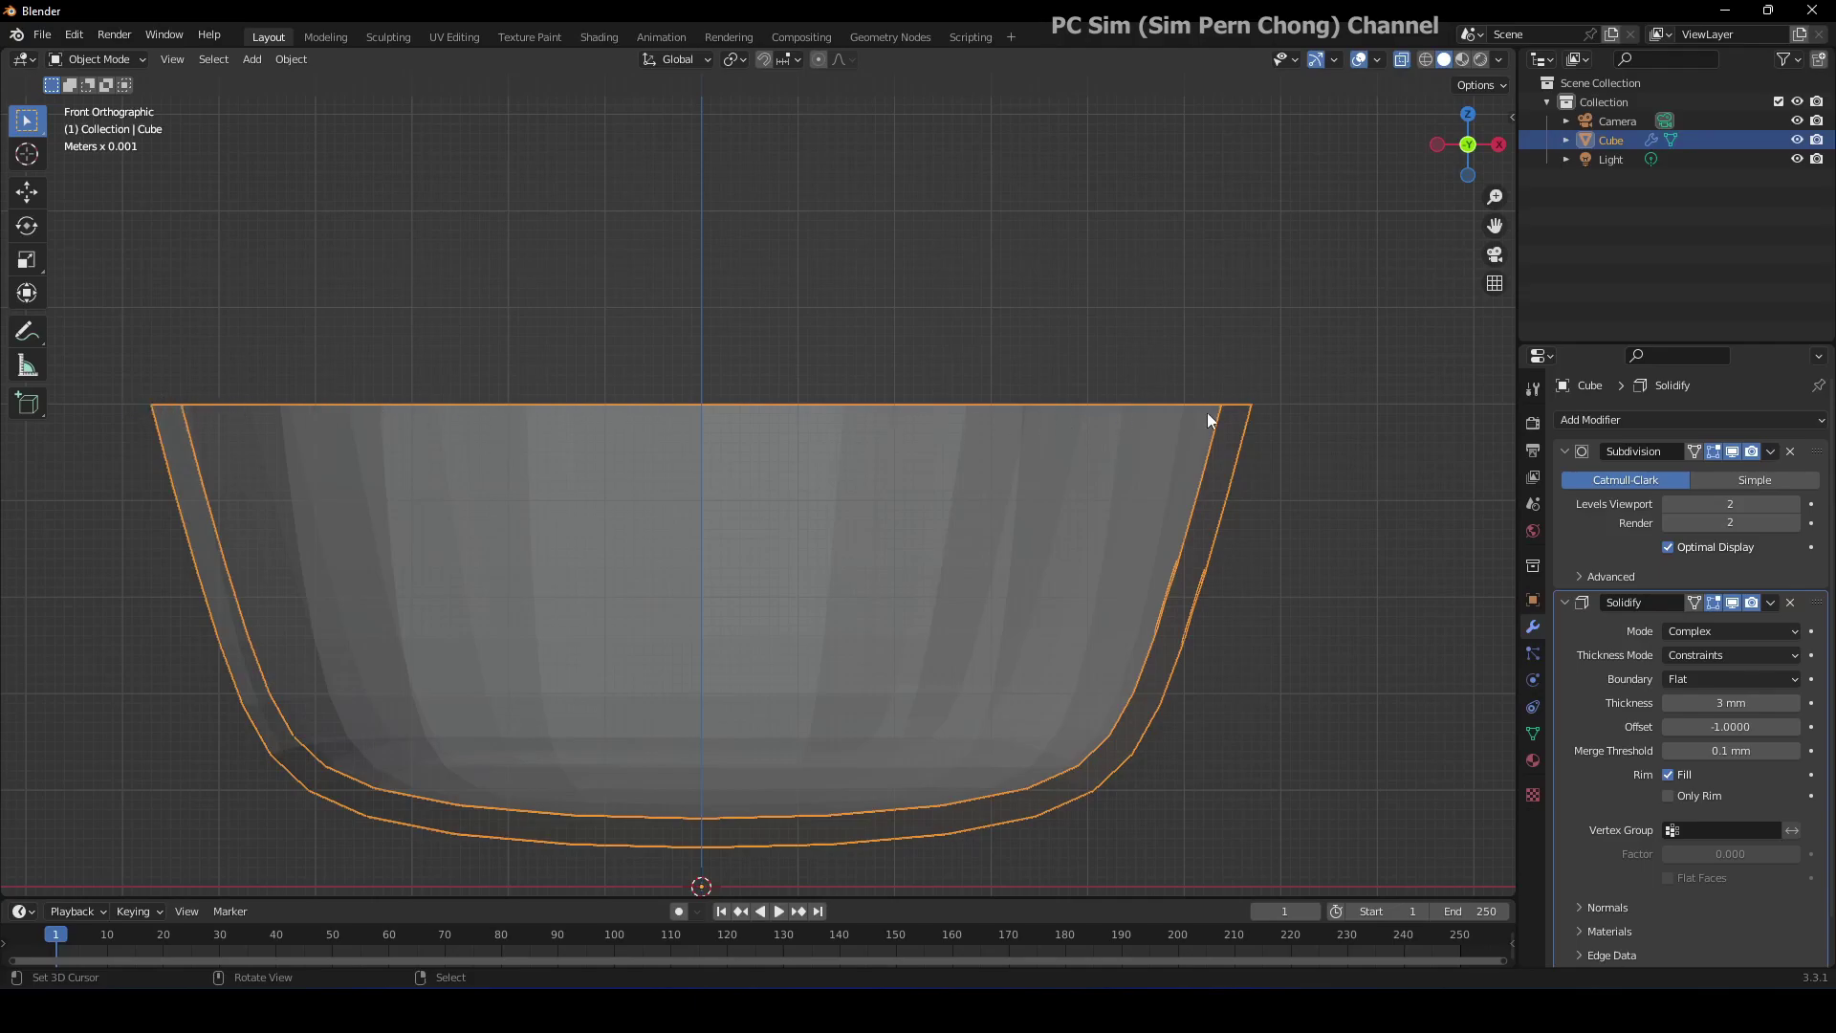
scroll(1002, 333, down, 2)
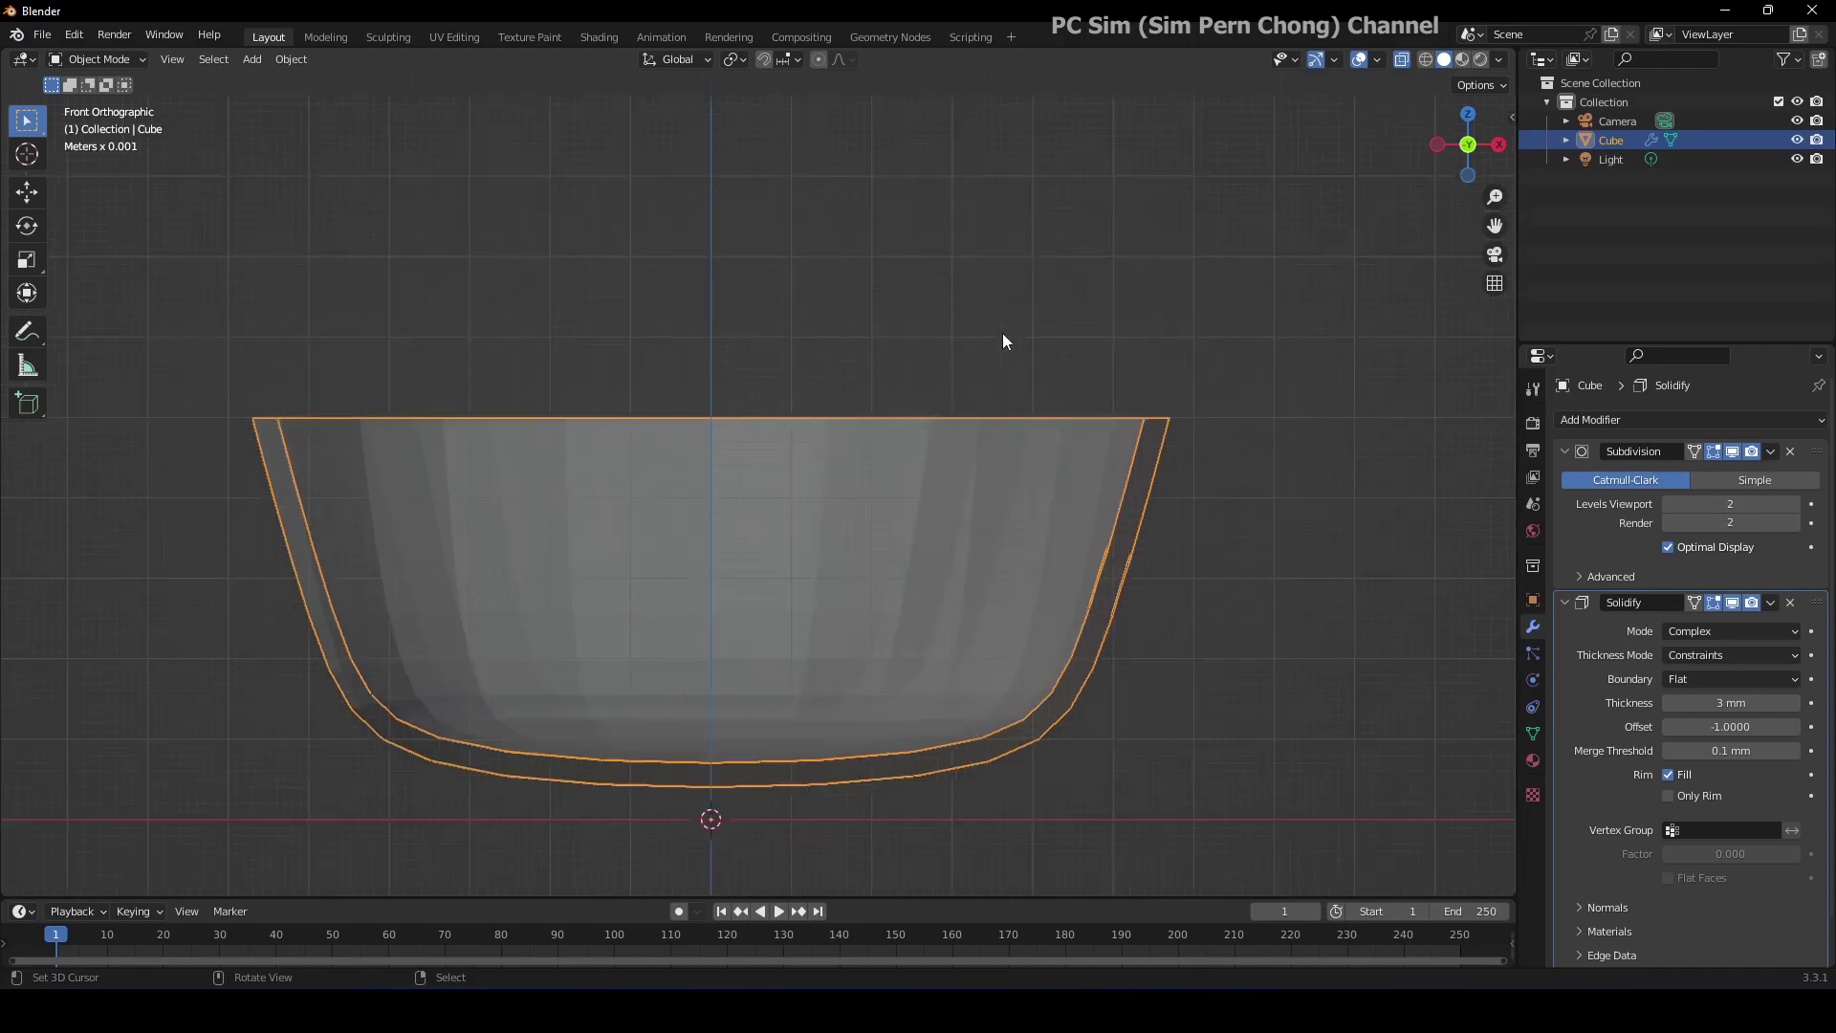
middle_drag(1002, 333, 987, 439)
scroll(955, 392, down, 3)
scroll(860, 504, up, 5)
middle_drag(892, 477, 943, 433)
middle_drag(1204, 607, 992, 488)
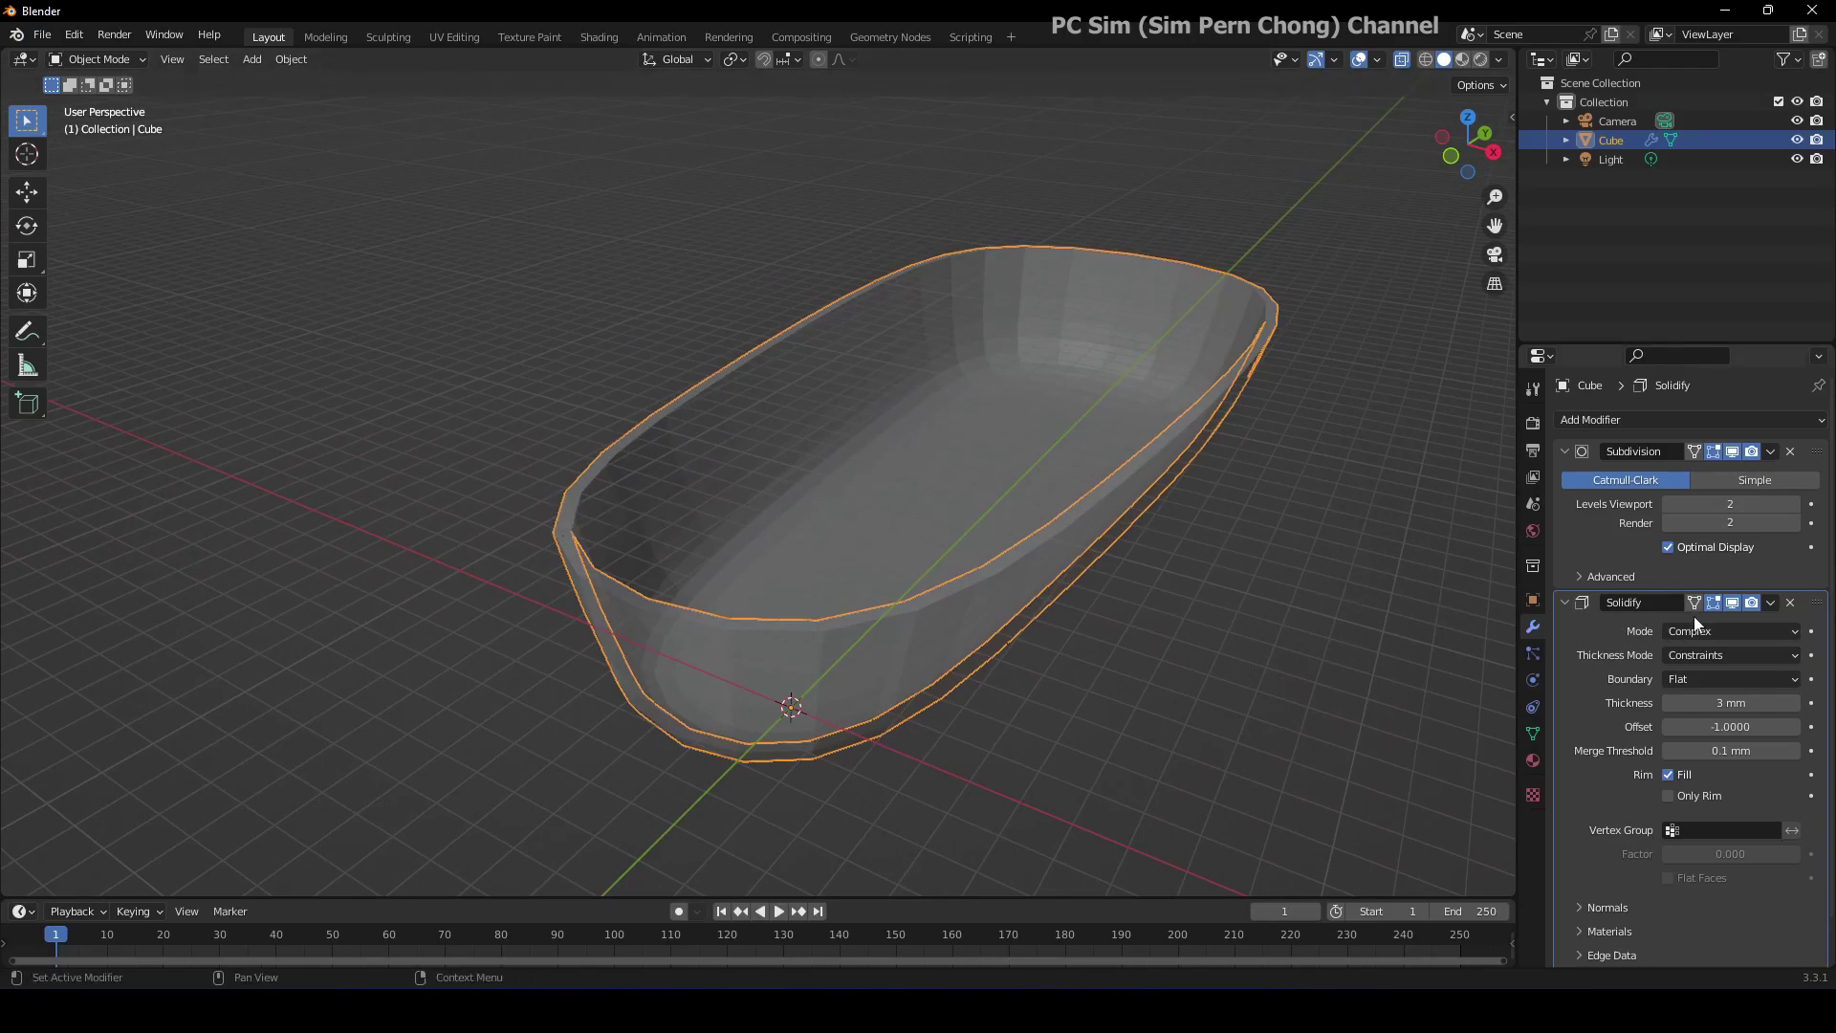
Apply the Solidify modifier to bake the 3 mm wall into the tub mesh.
click(1771, 603)
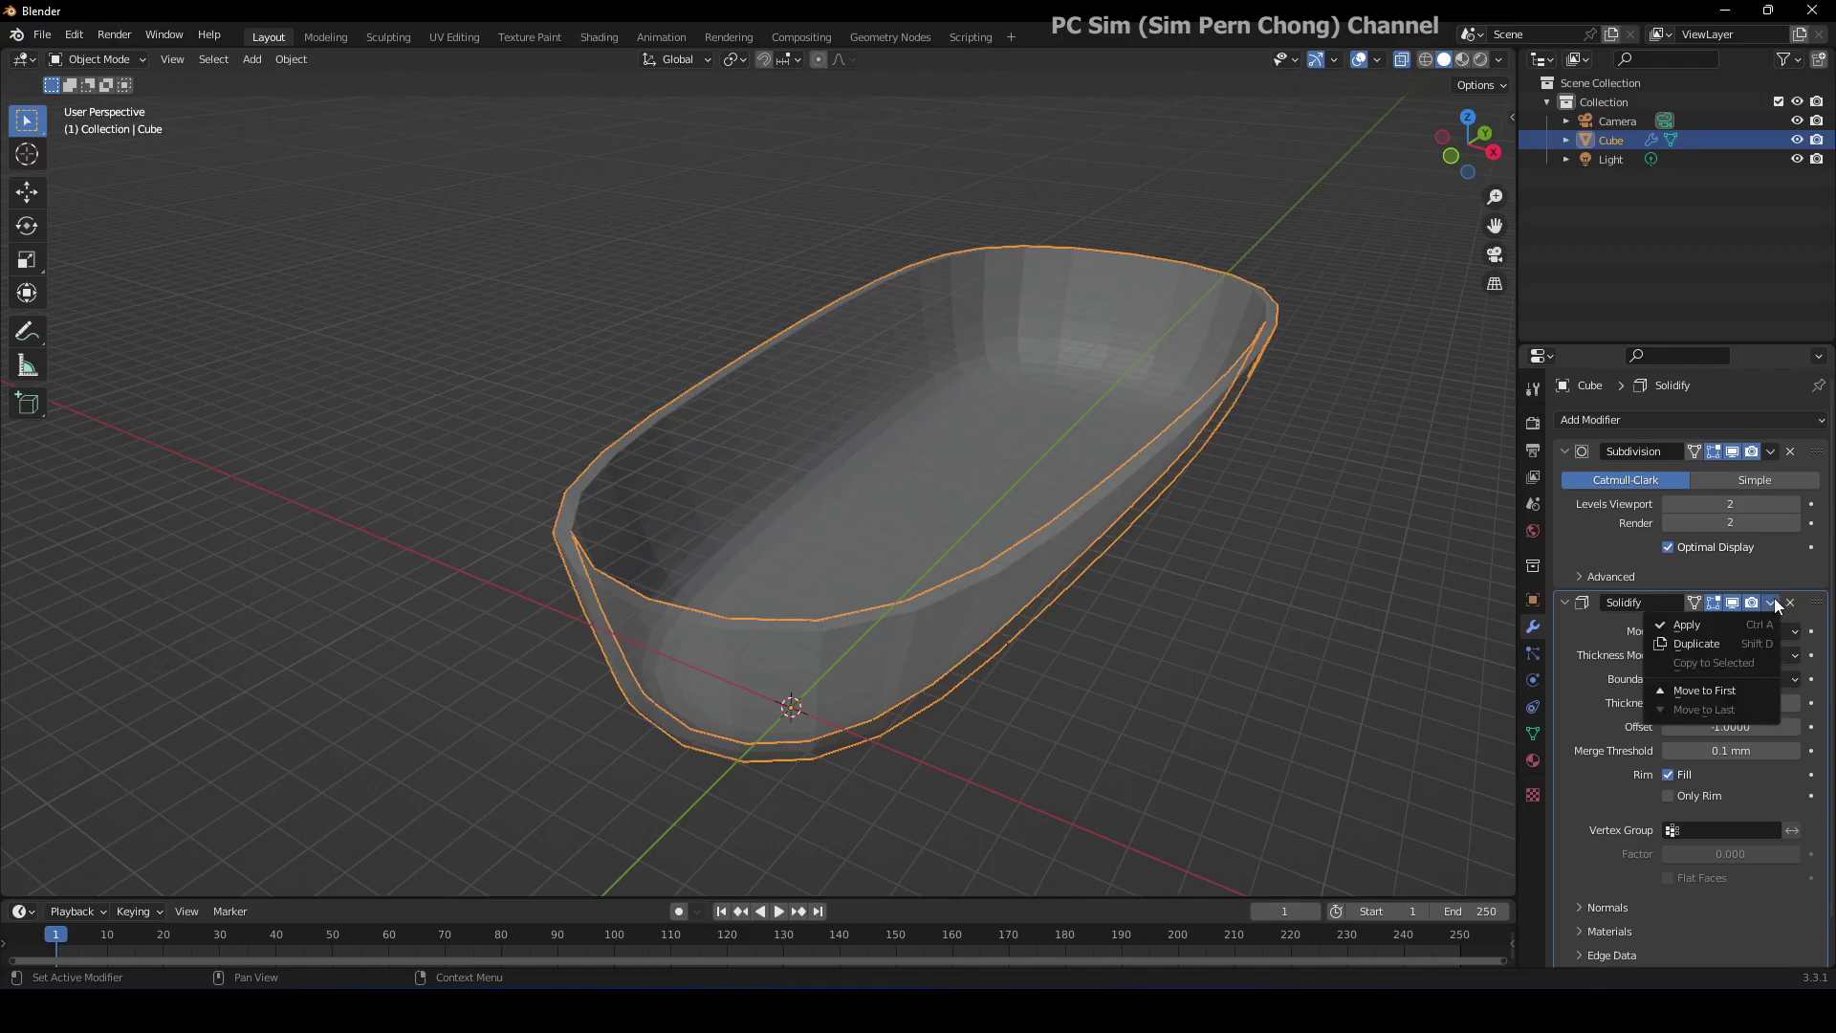
click(1750, 622)
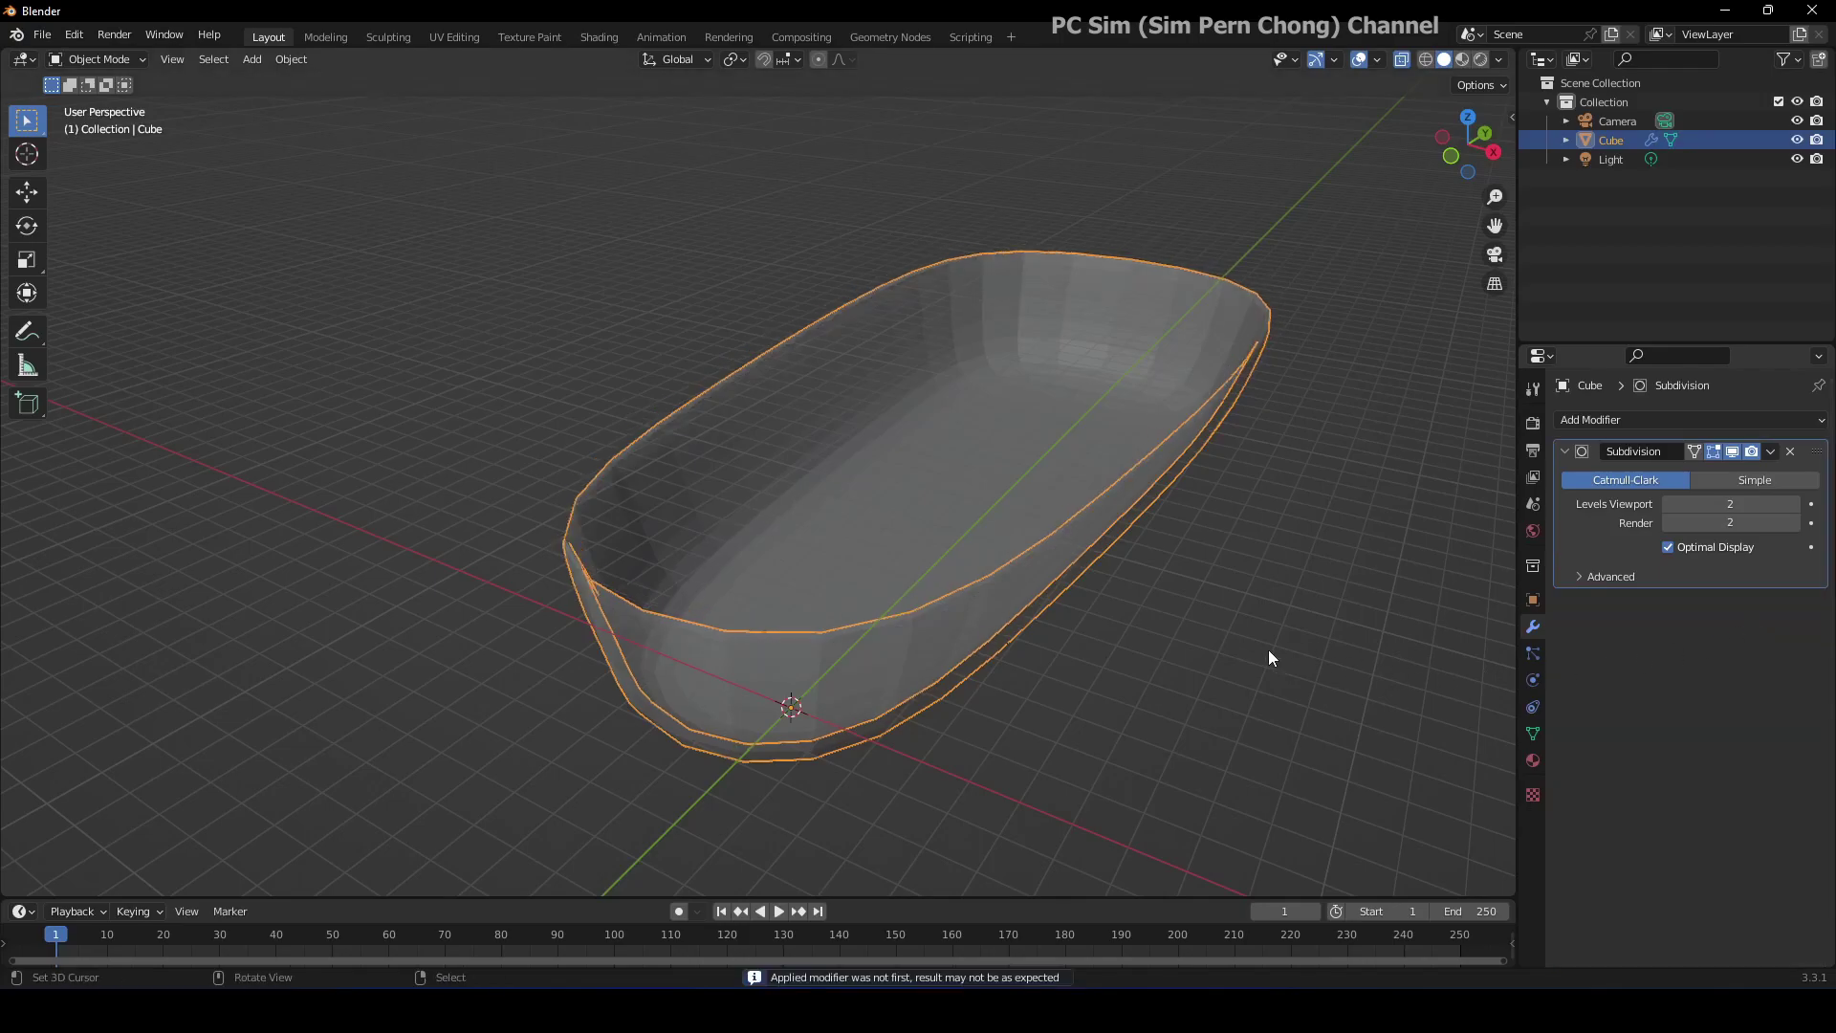
scroll(1268, 650, up, 3)
middle_drag(1262, 647, 1252, 623)
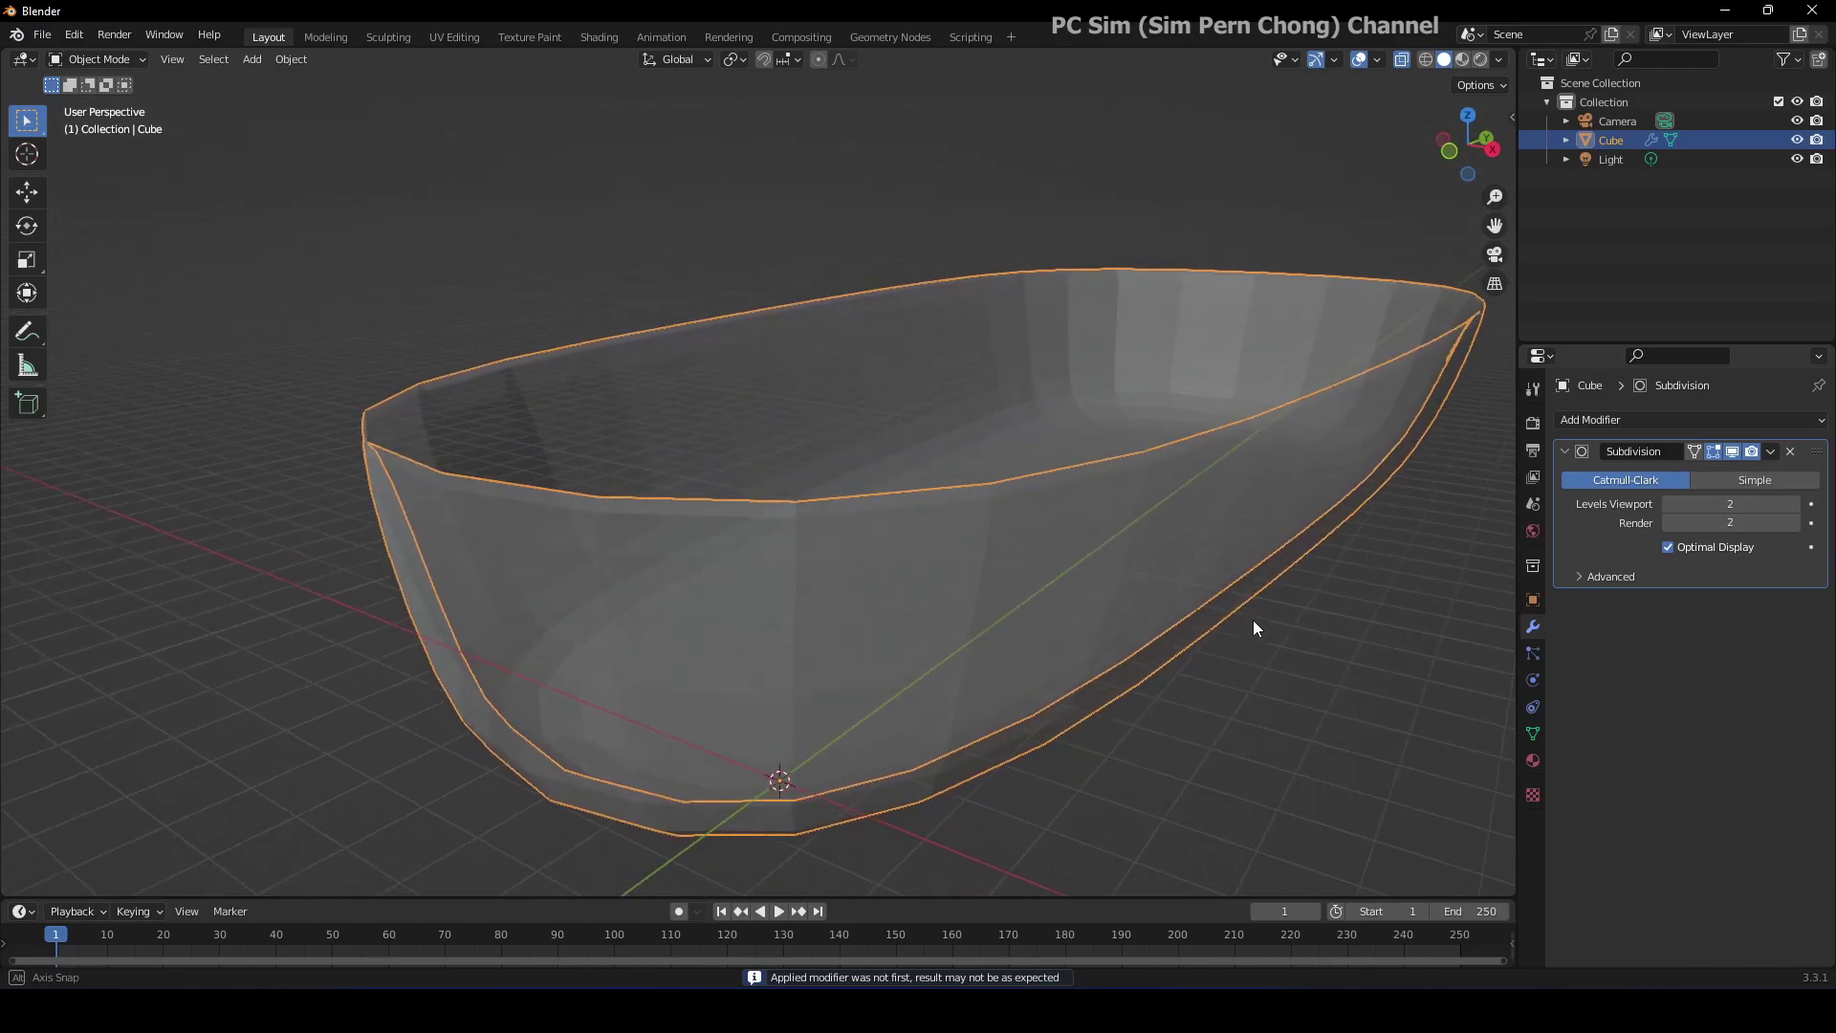
Turn X-ray off and raise the Subdivision viewport level to 4.
click(1402, 59)
middle_drag(1004, 304, 1107, 329)
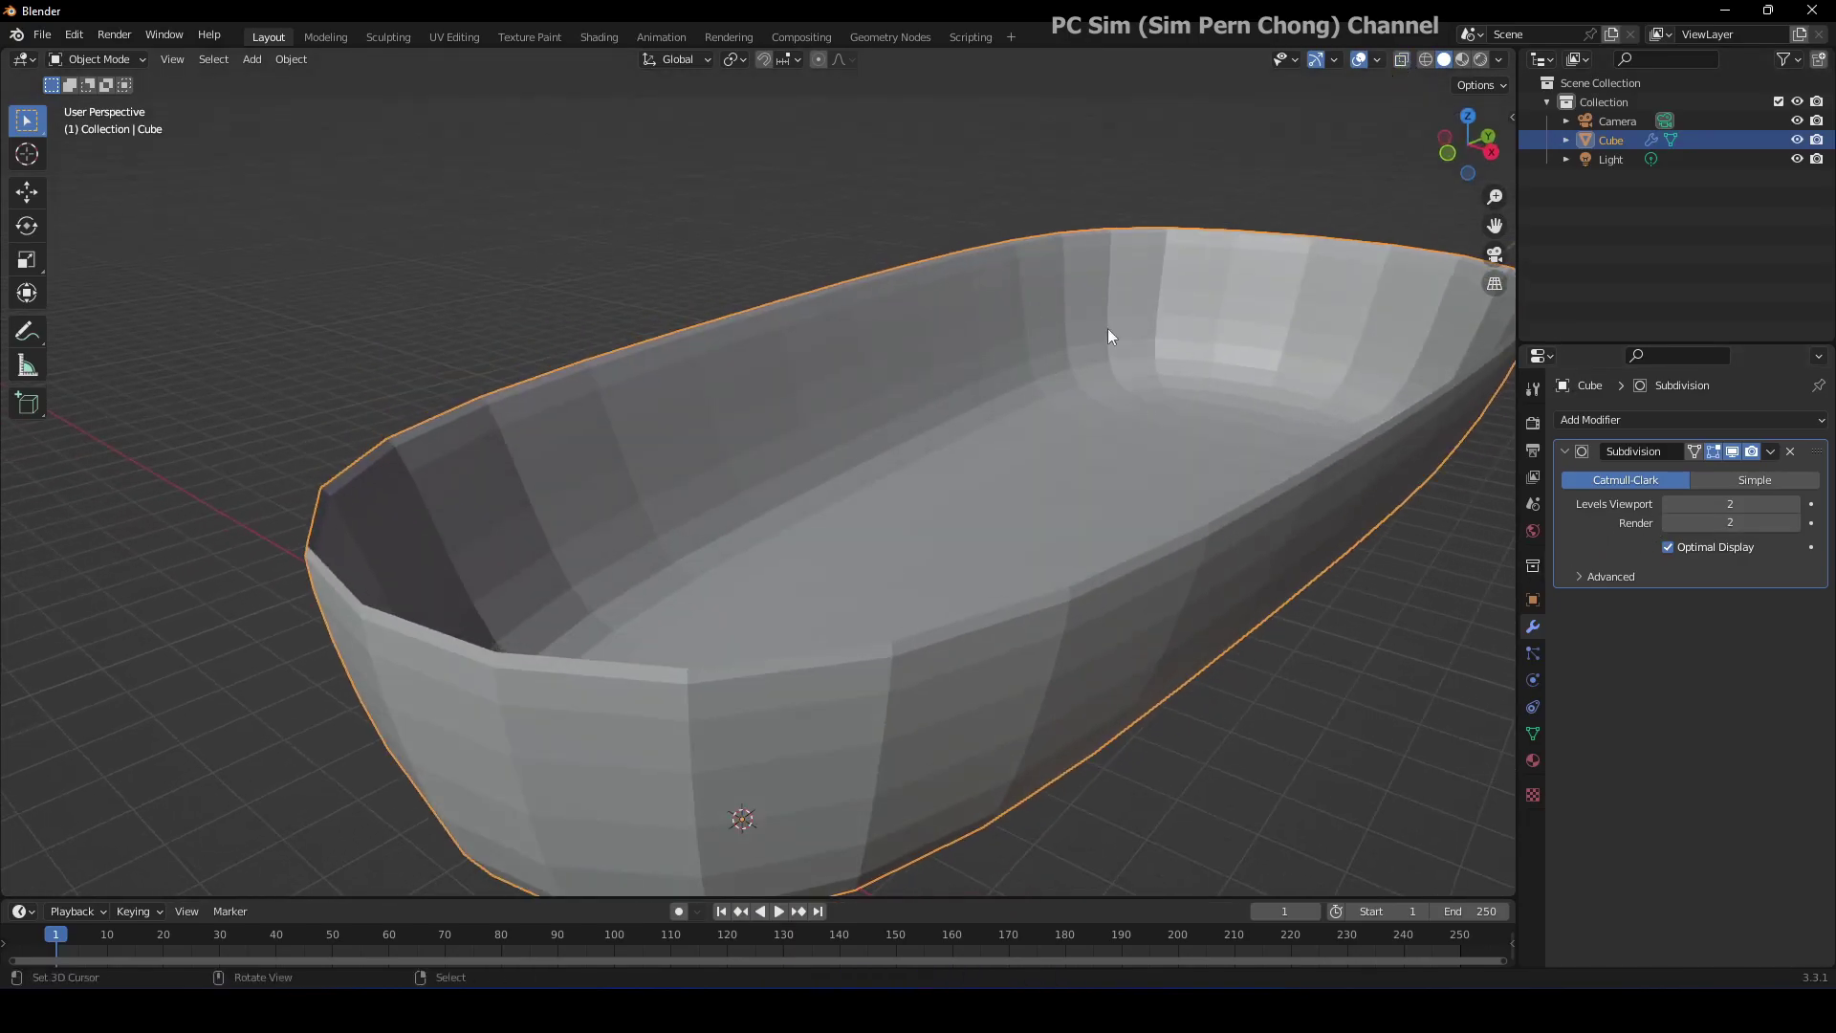
click(1795, 504)
click(1794, 504)
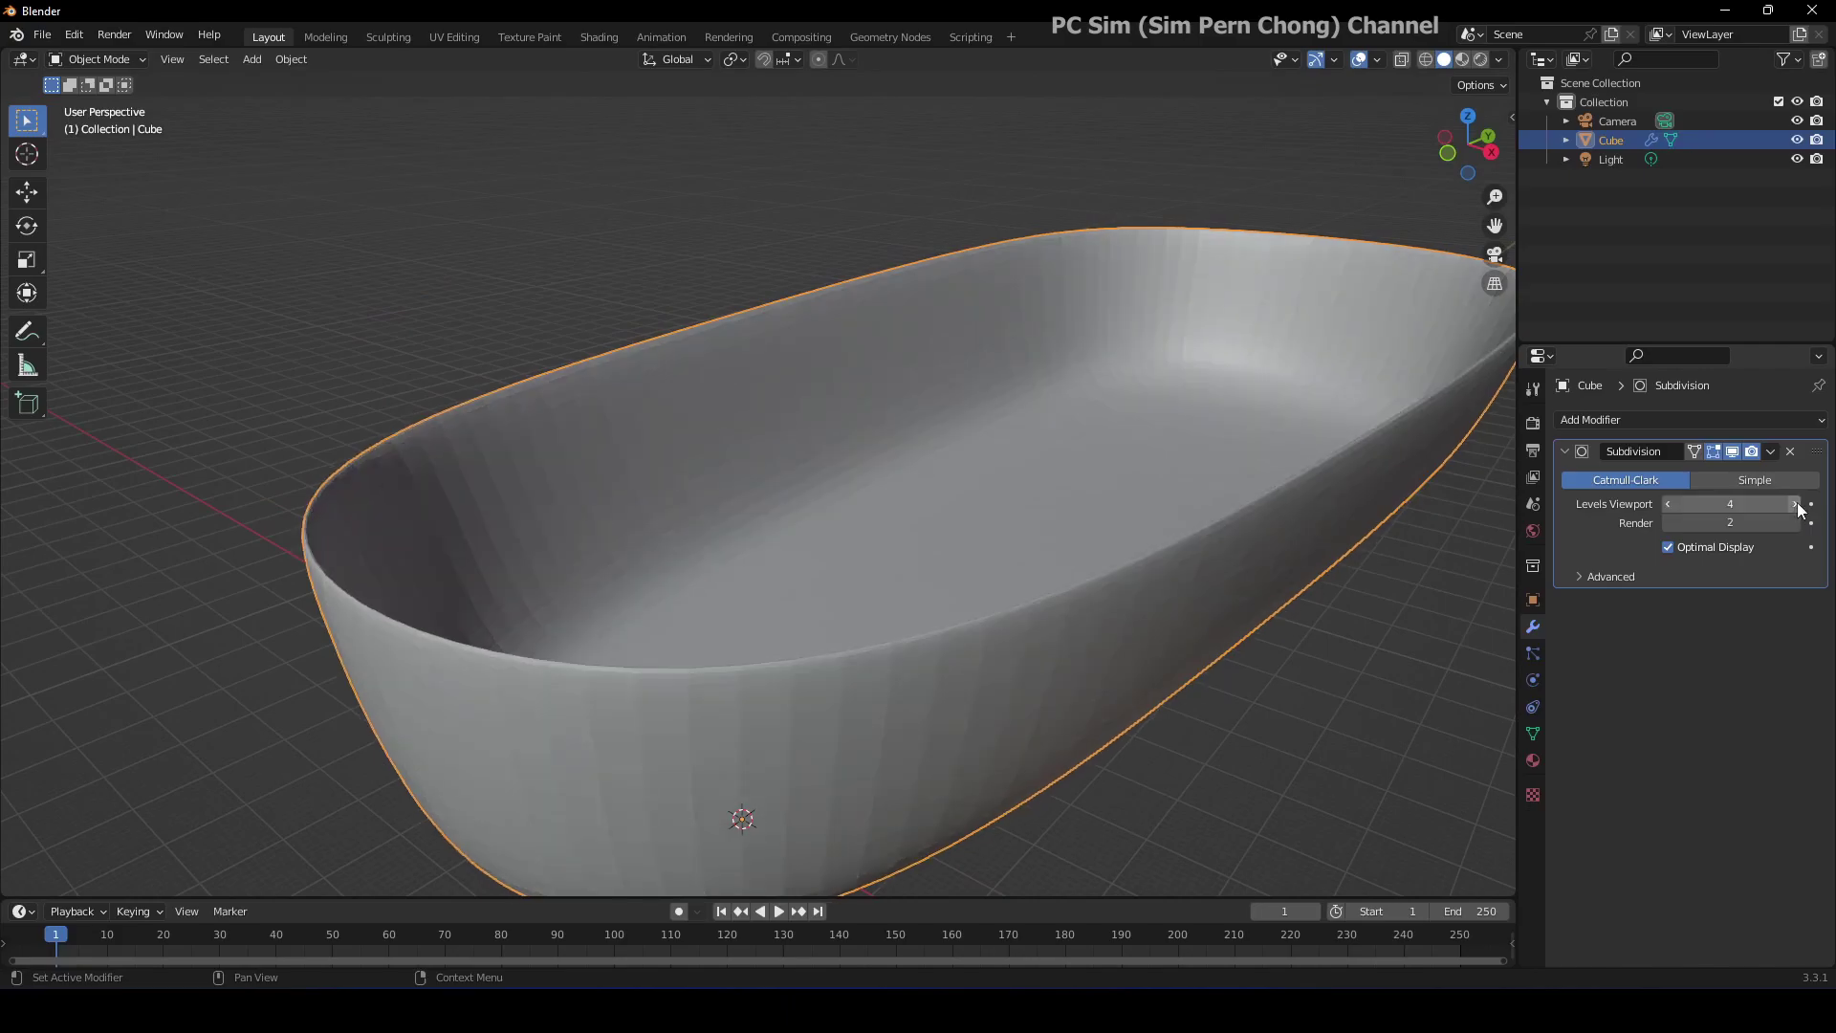
middle_drag(1093, 511, 432, 409)
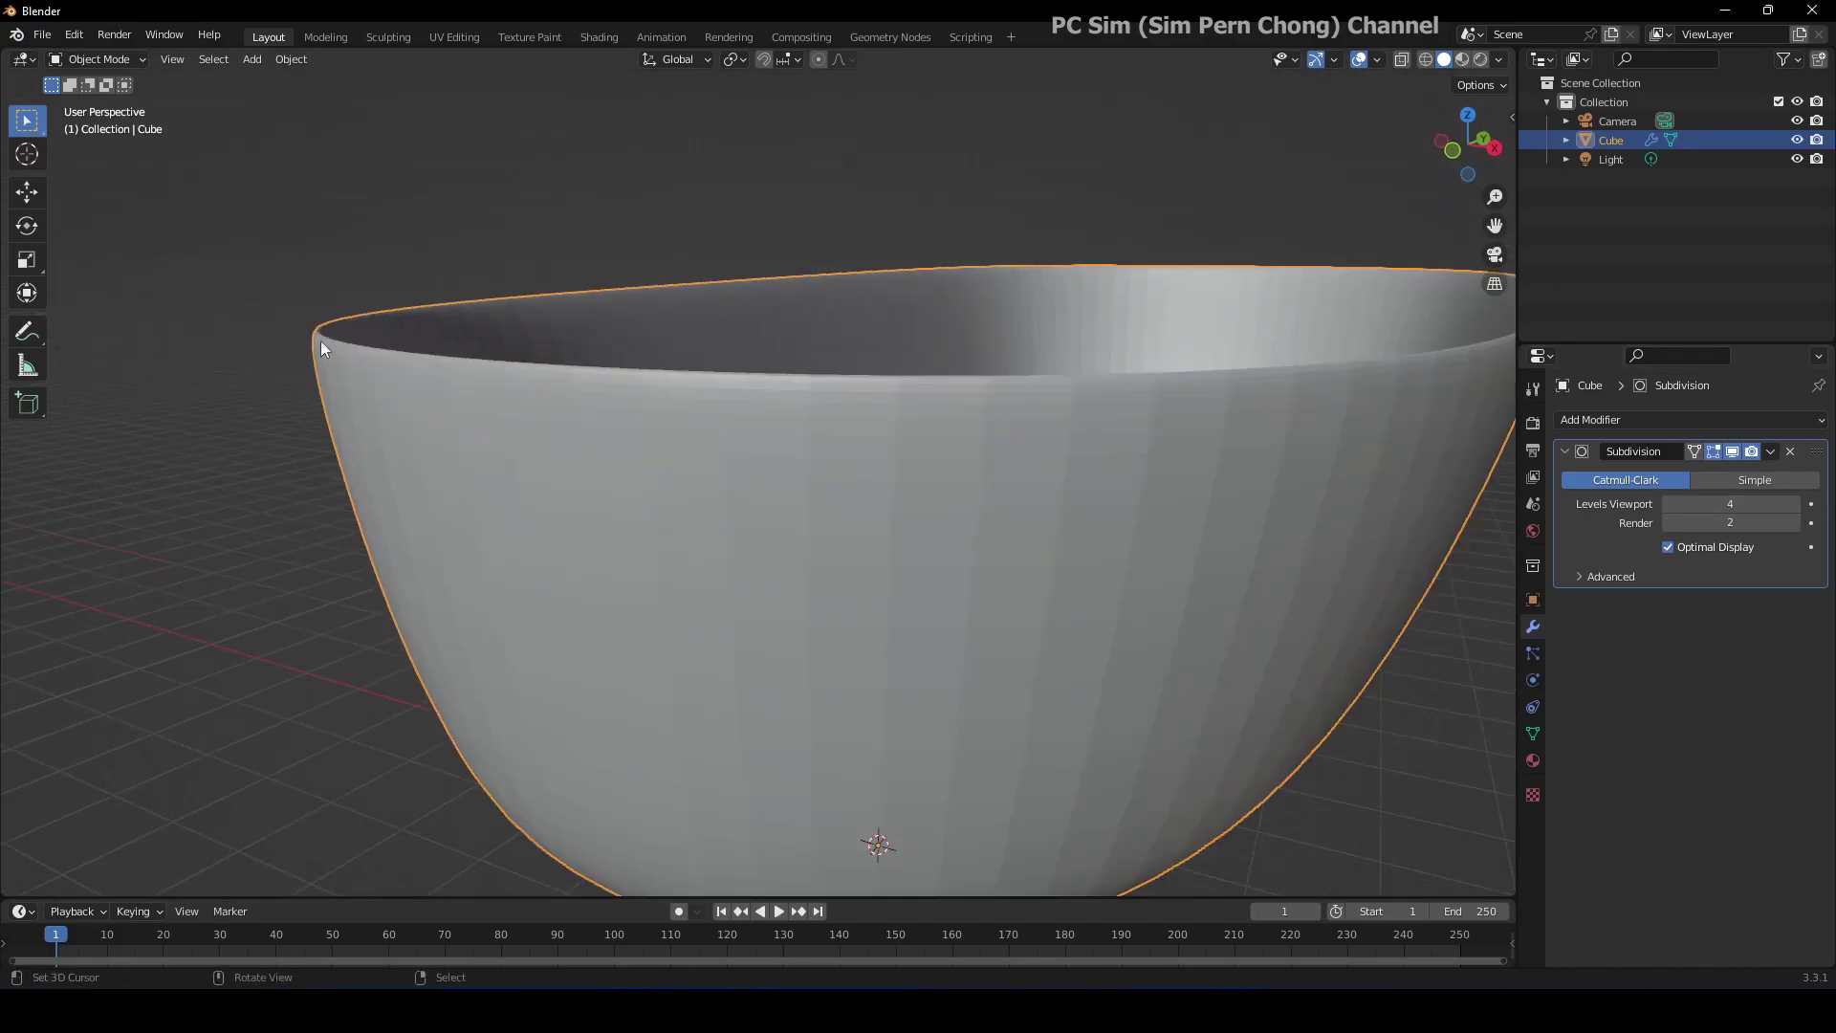
scroll(312, 330, up, 4)
middle_drag(312, 324, 335, 338)
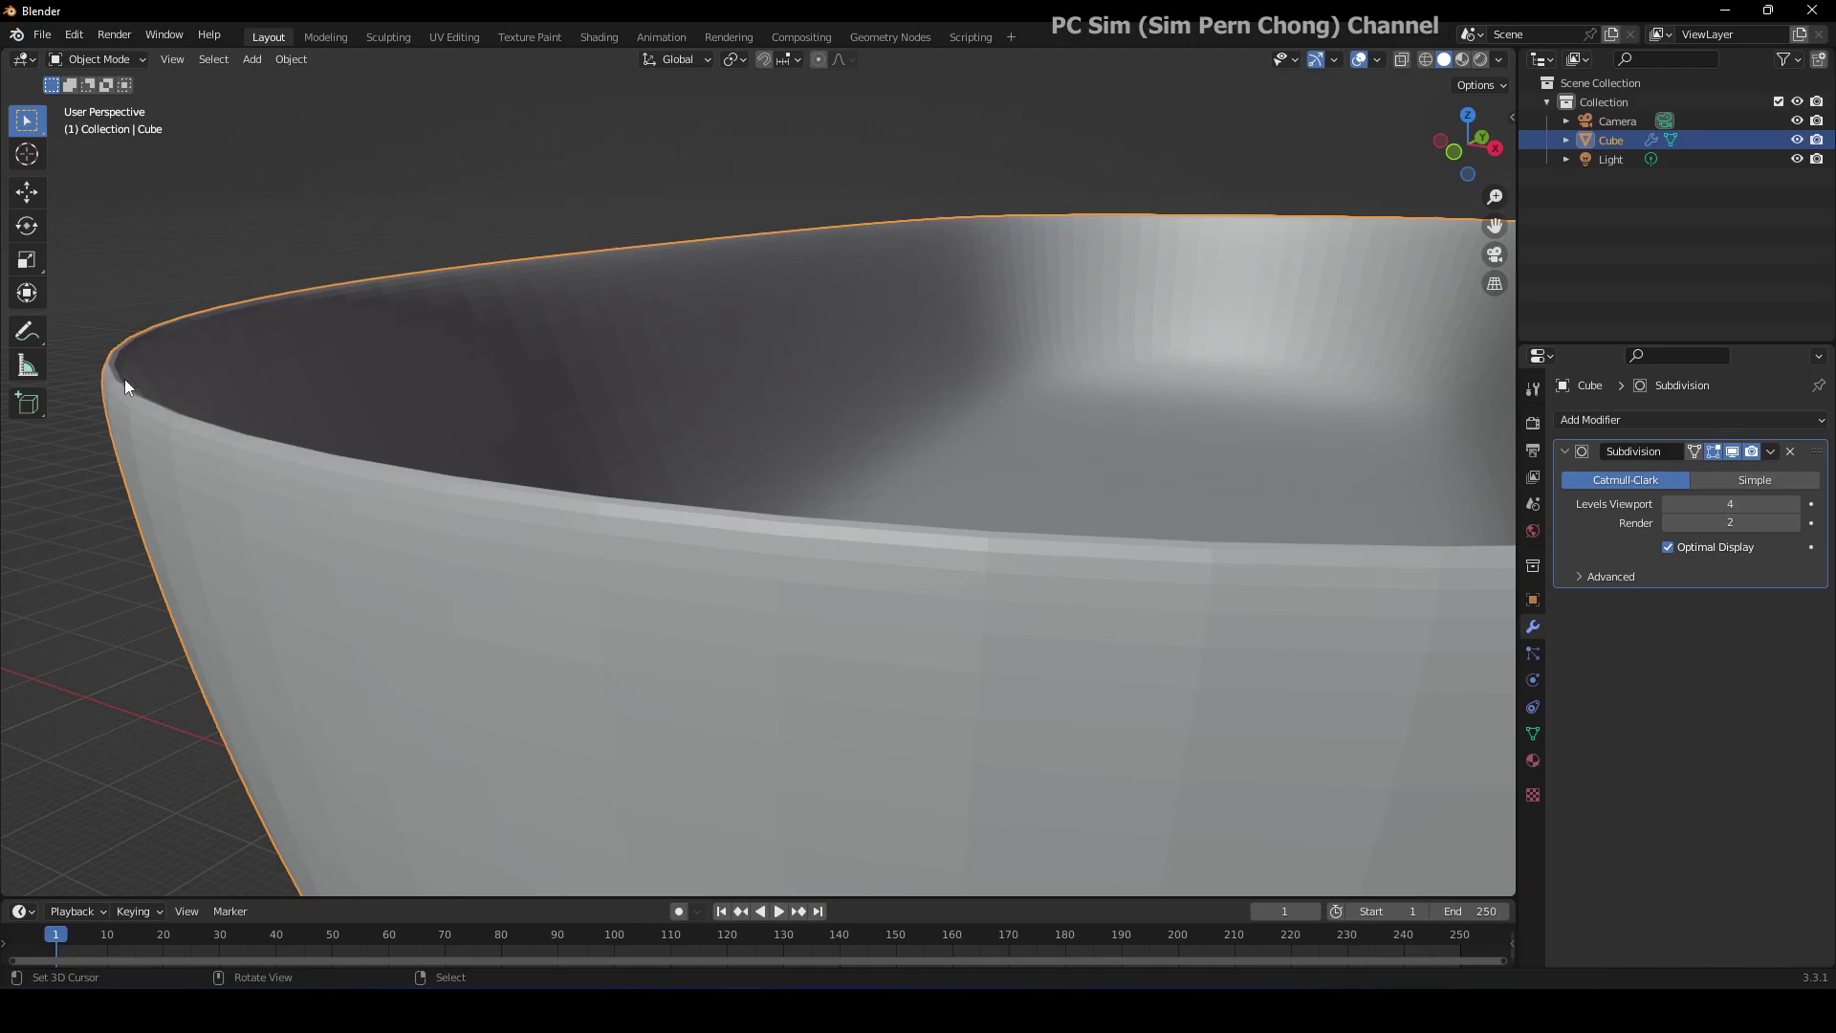
scroll(122, 381, down, 6)
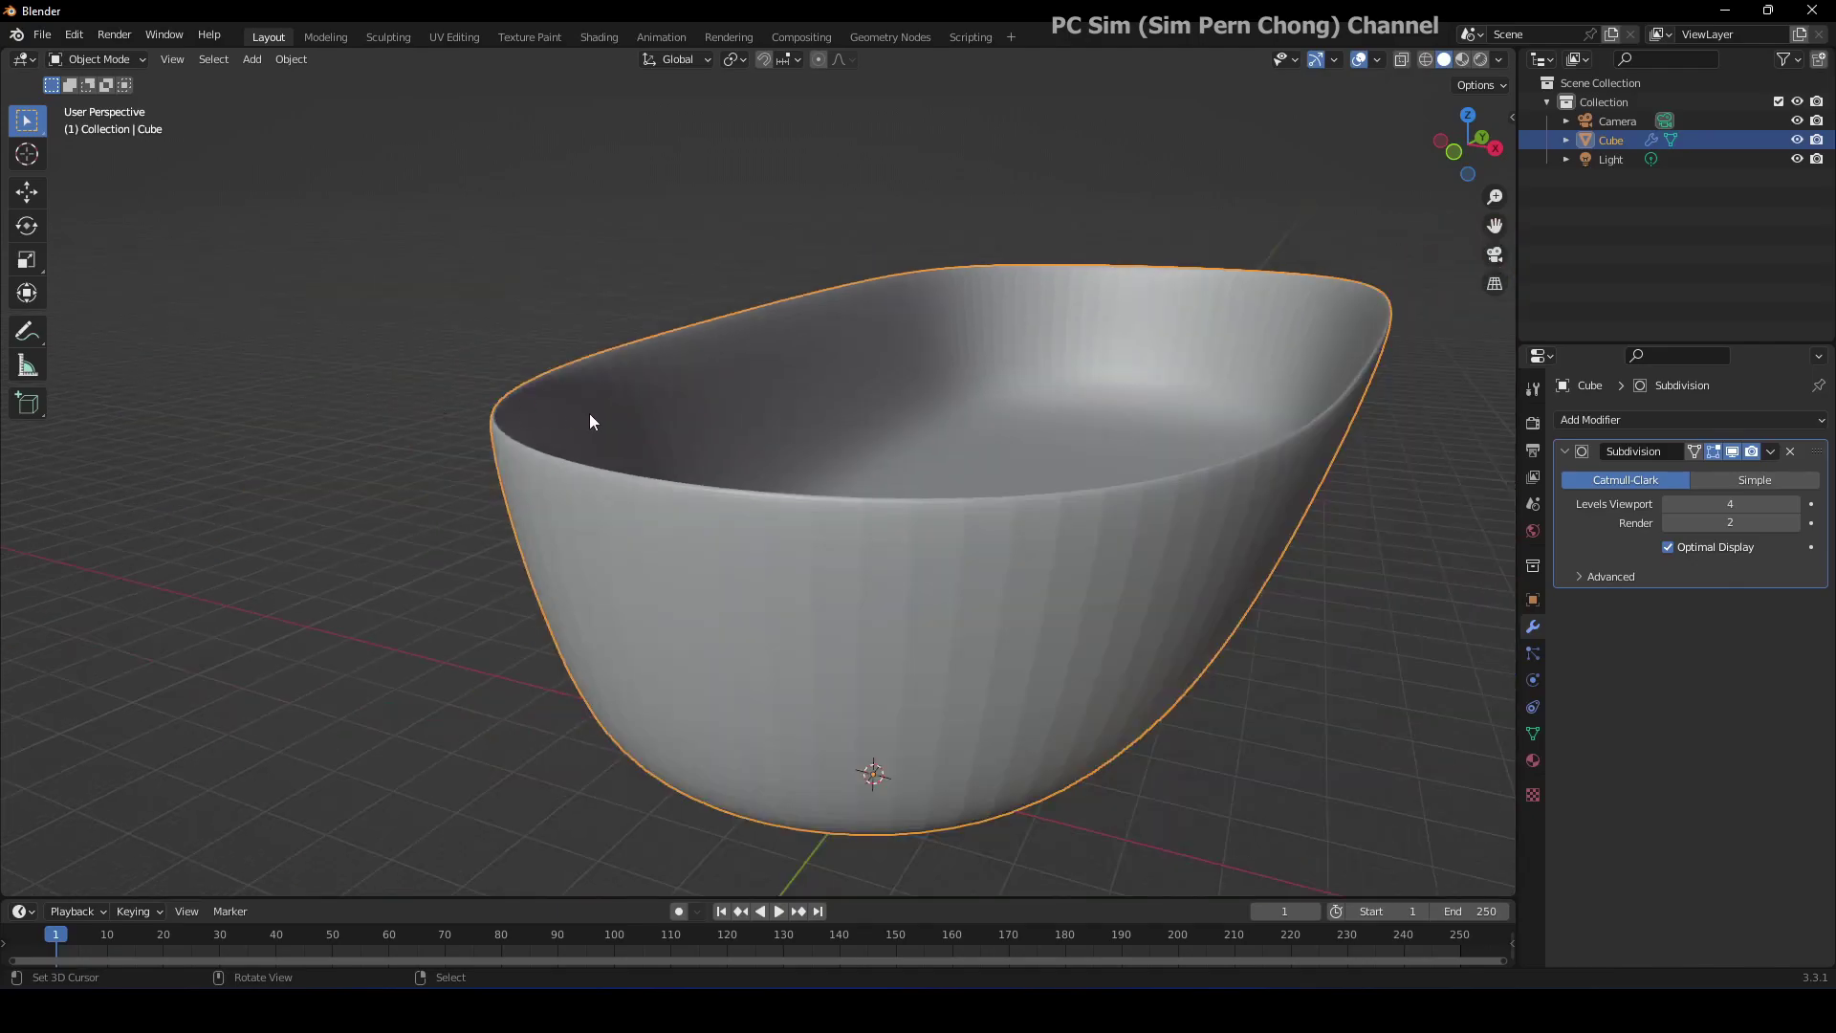
middle_drag(590, 421, 512, 420)
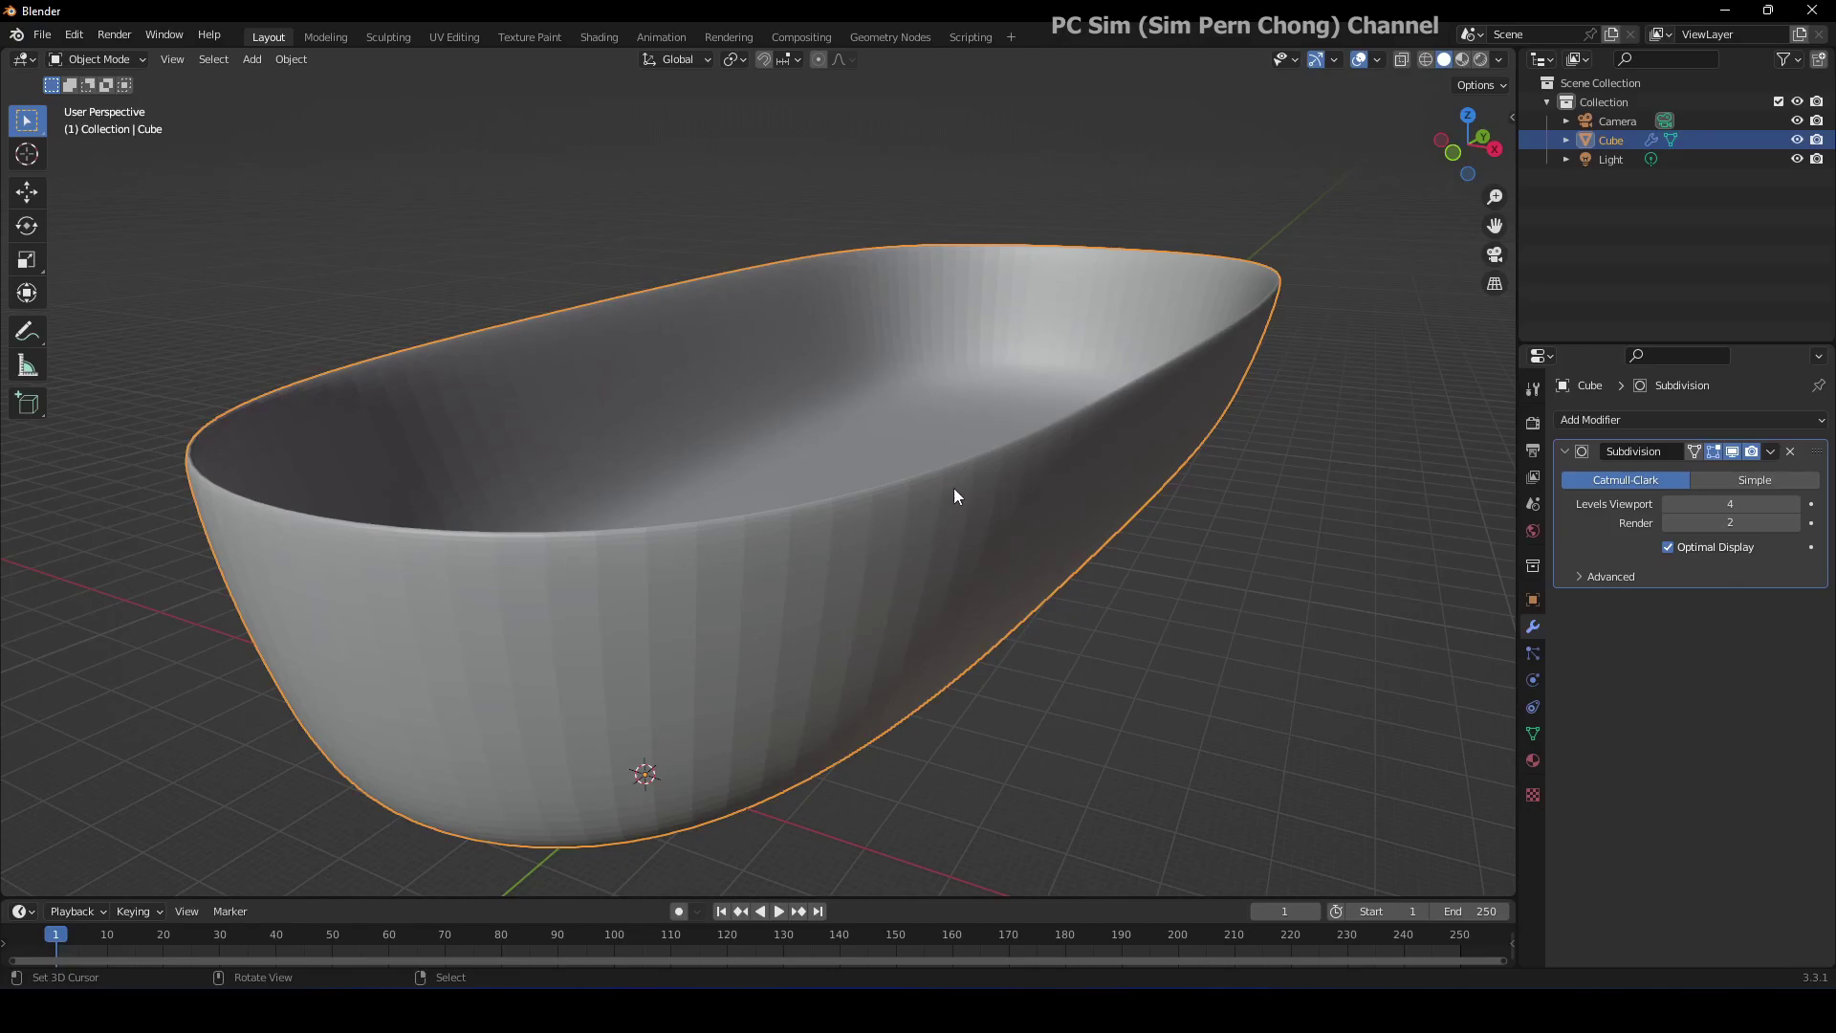
middle_drag(1059, 509, 1052, 519)
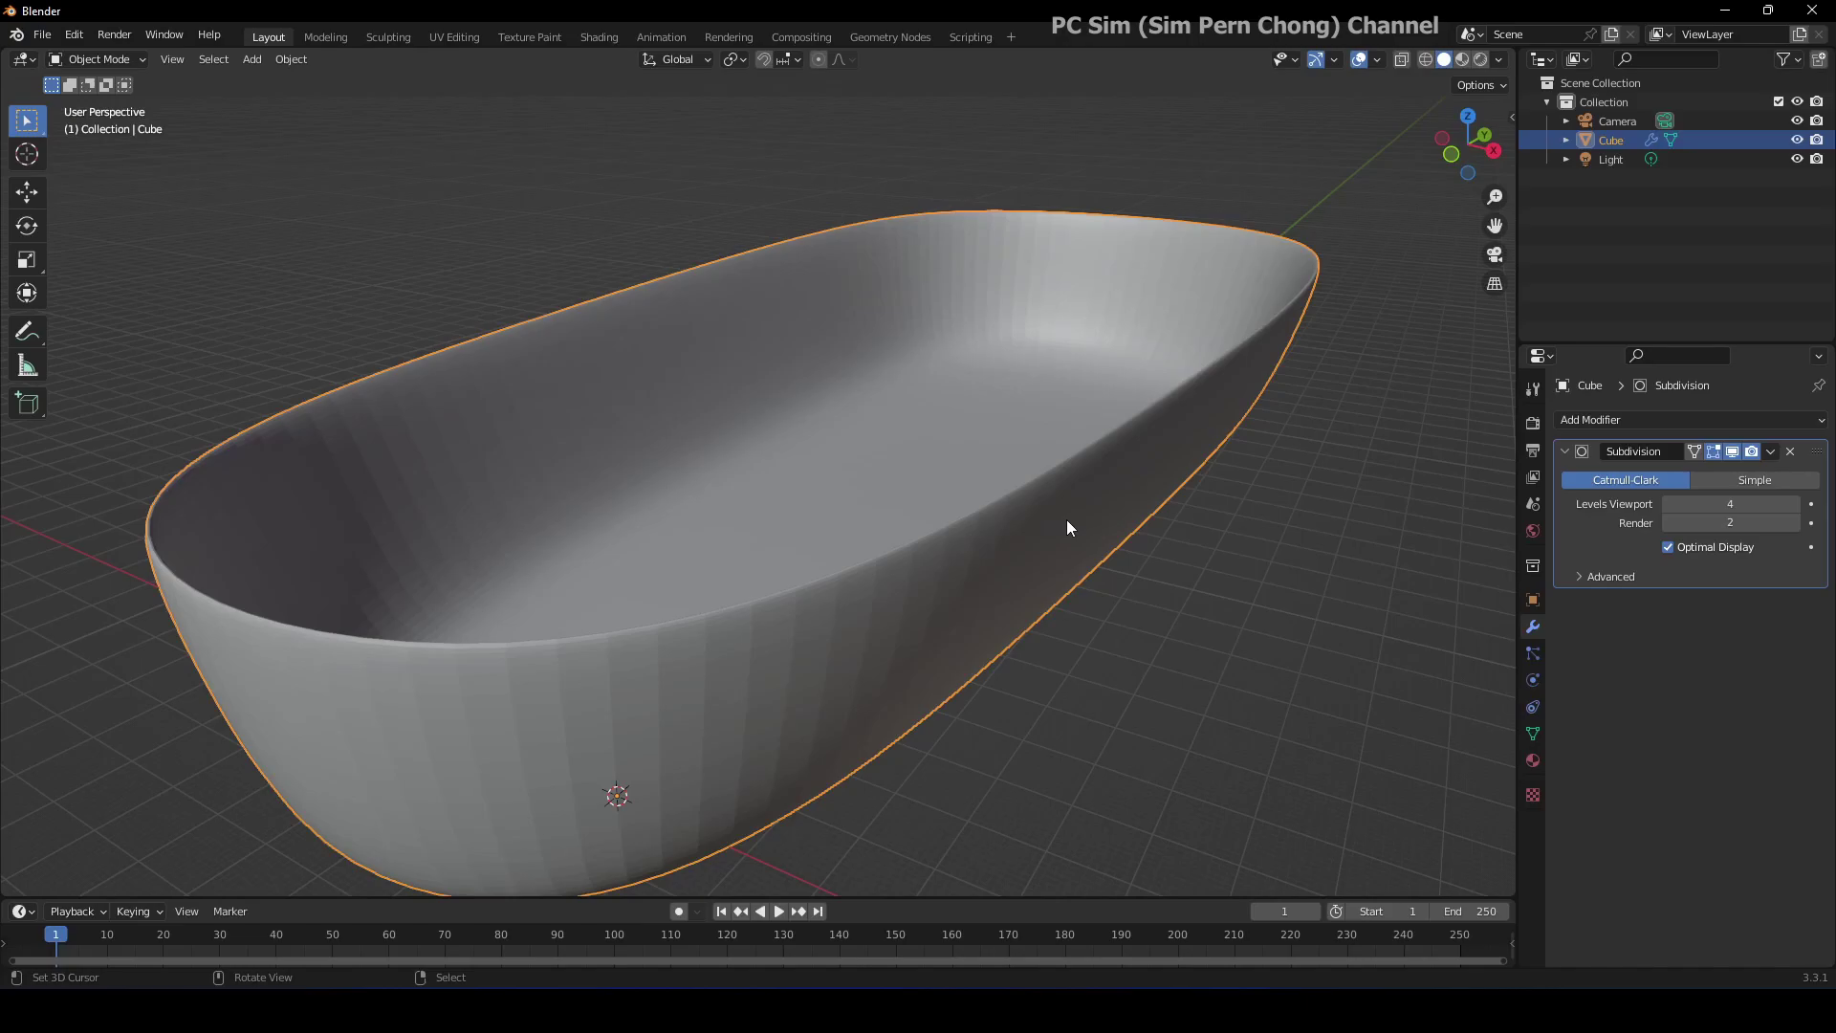
scroll(1068, 521, down, 2)
middle_drag(1067, 521, 1058, 522)
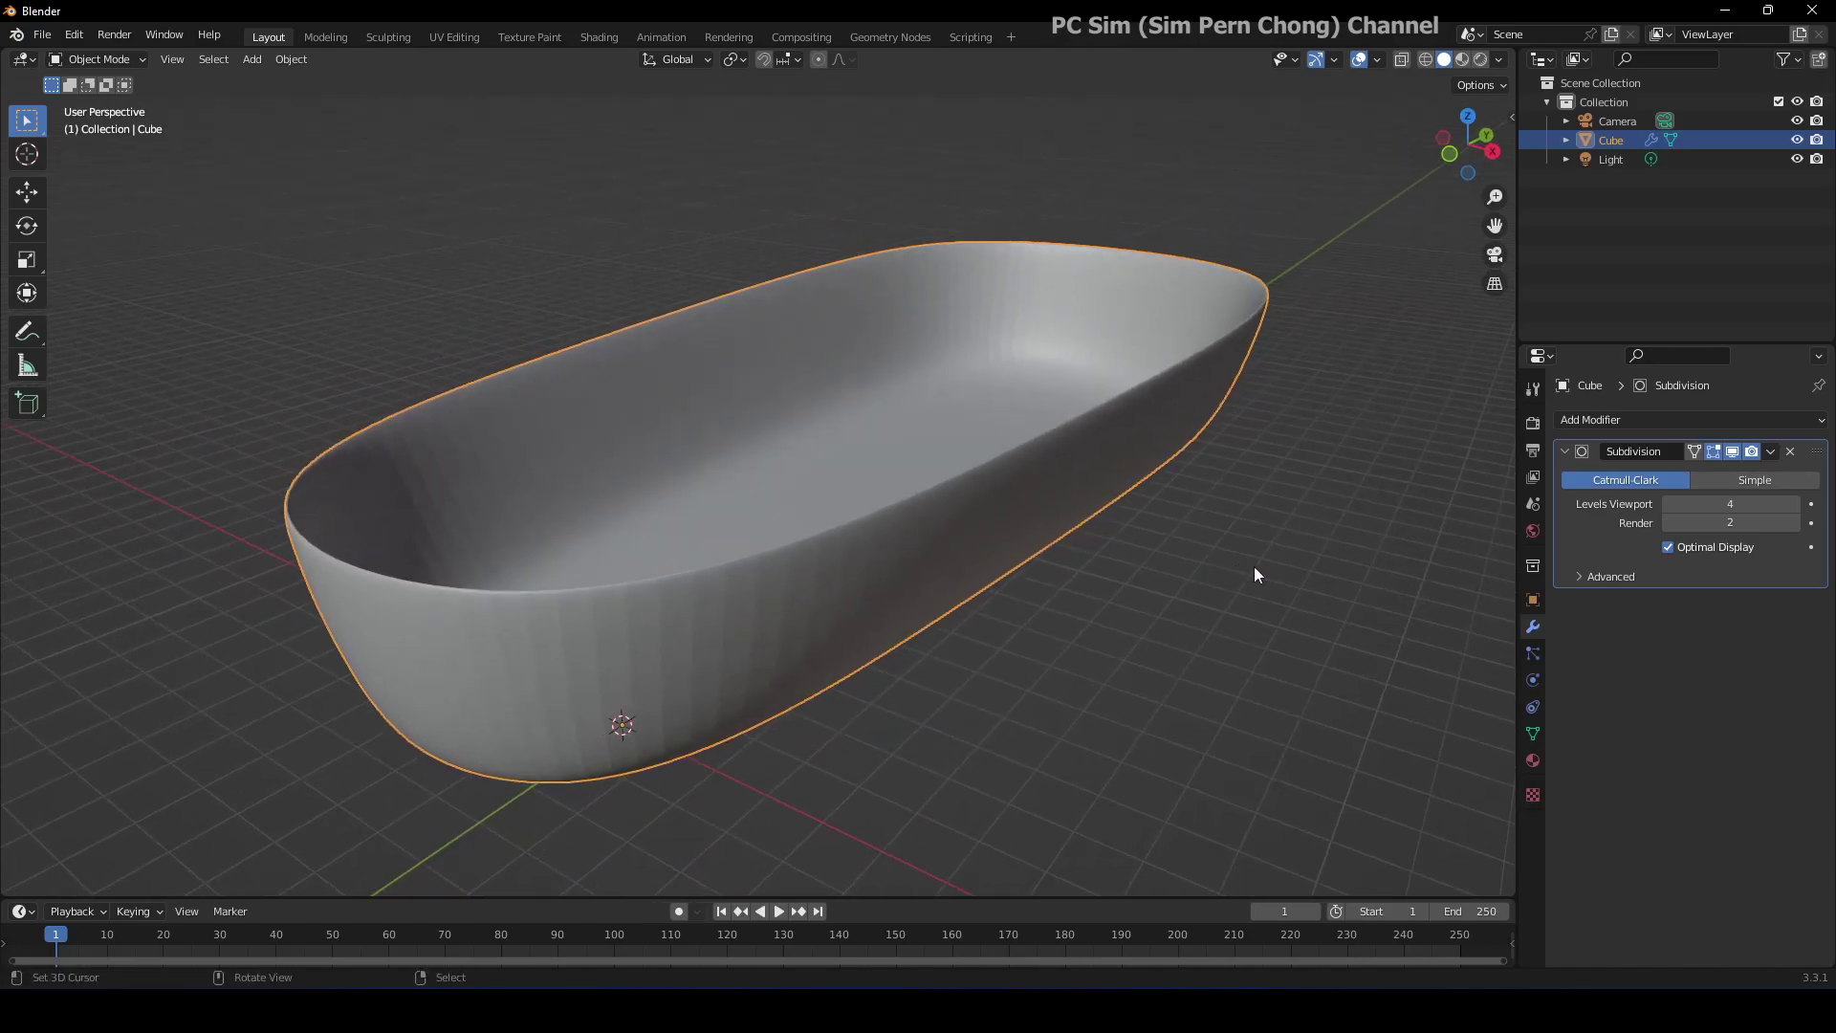
Switch the tub to Edit Mode and clear the bottom face selection to see the cage.
click(115, 59)
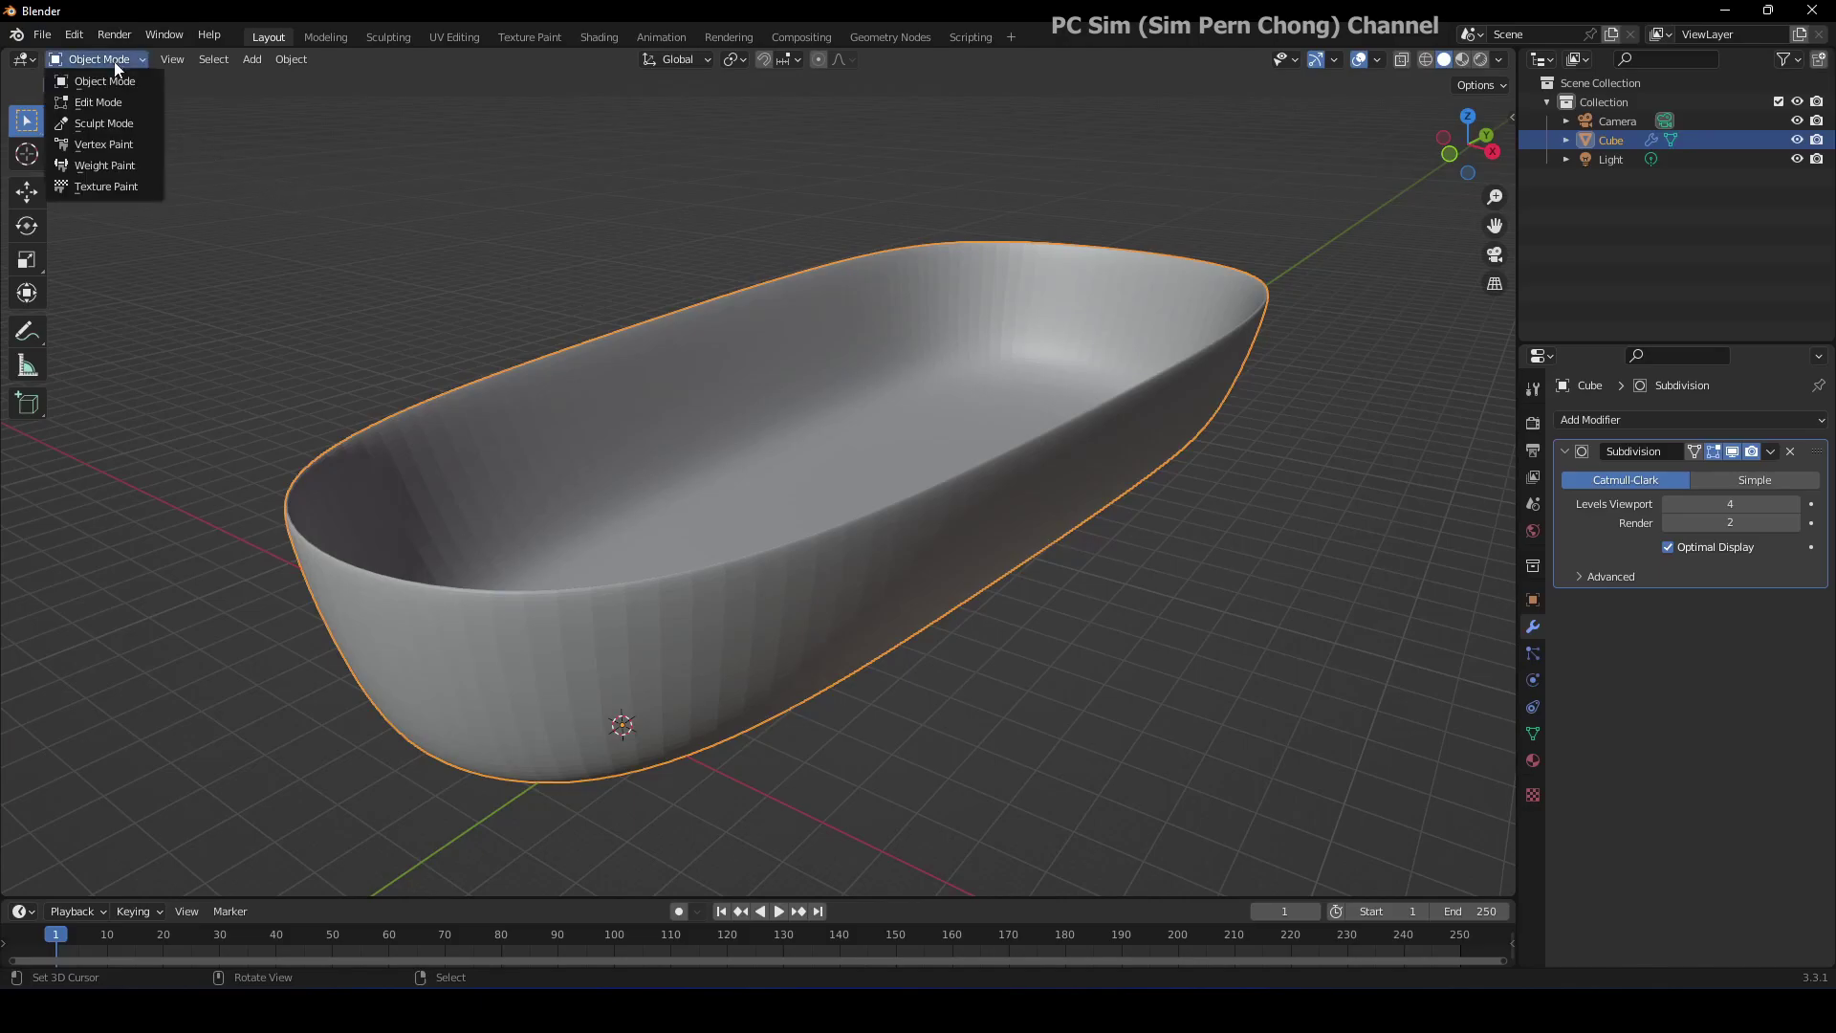
click(86, 83)
middle_drag(316, 249, 405, 278)
middle_drag(623, 357, 656, 345)
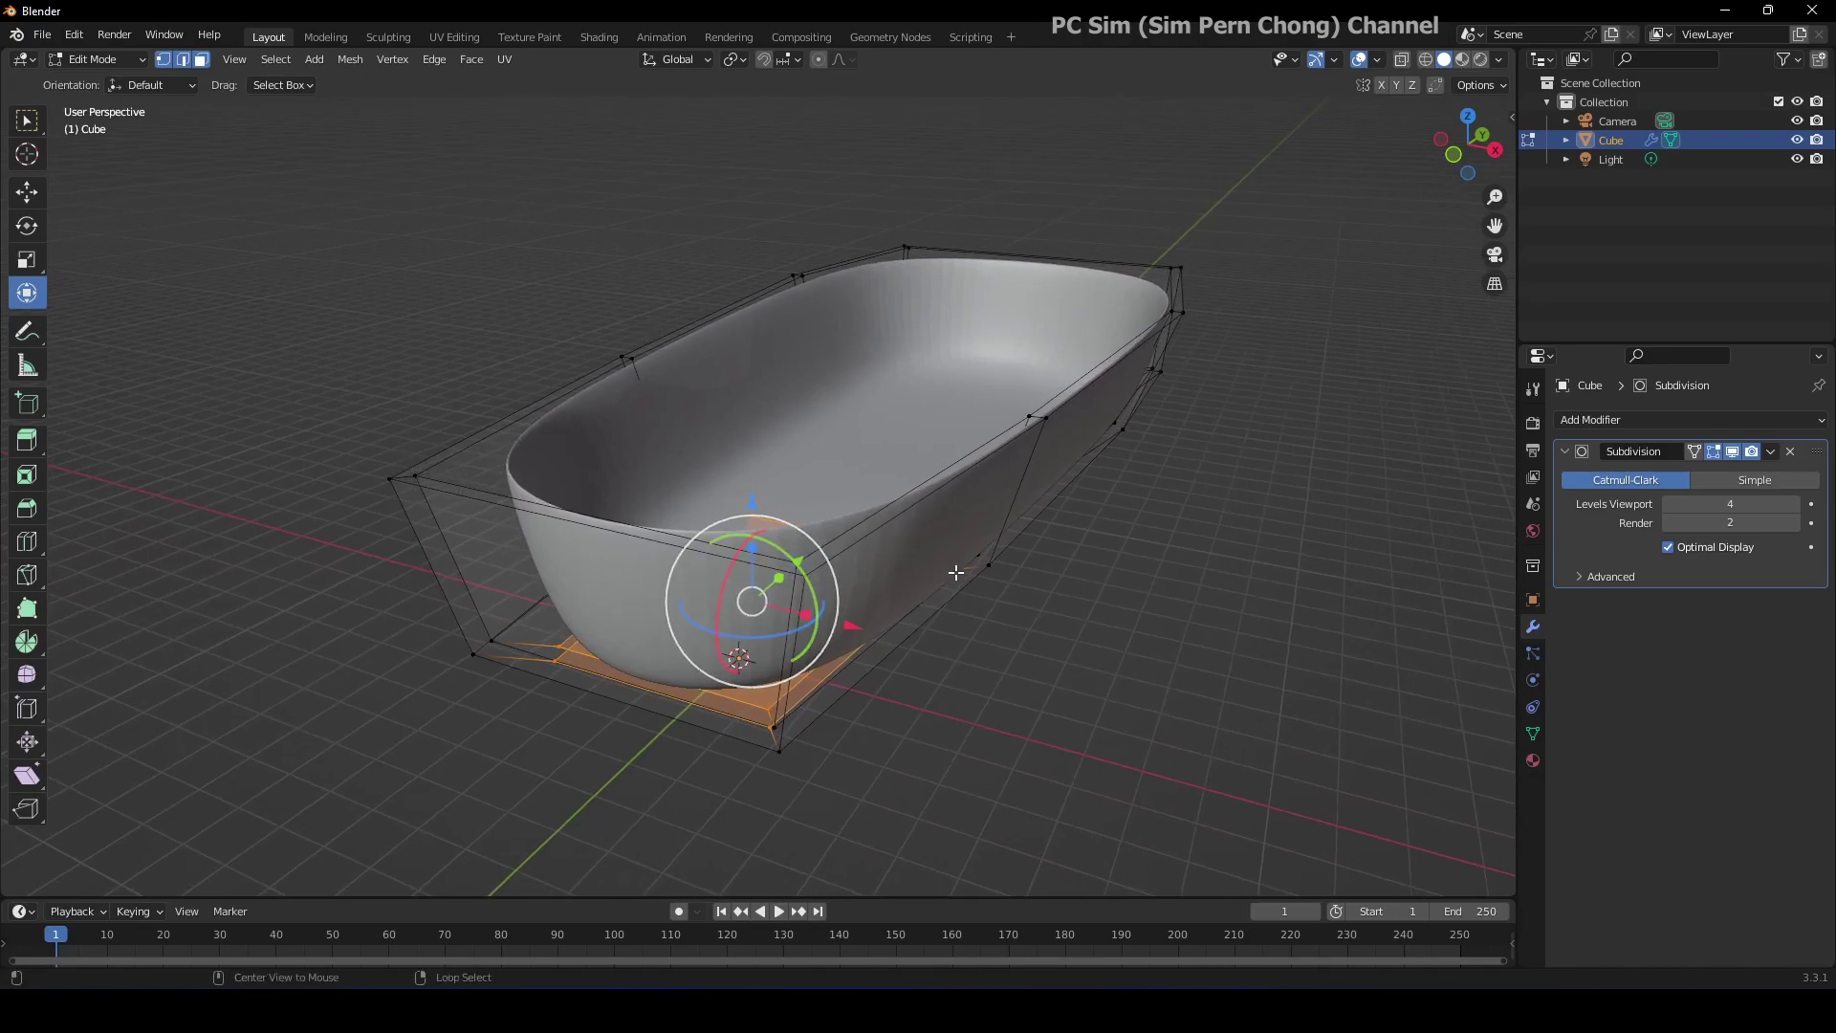
click(1024, 643)
scroll(516, 551, up, 4)
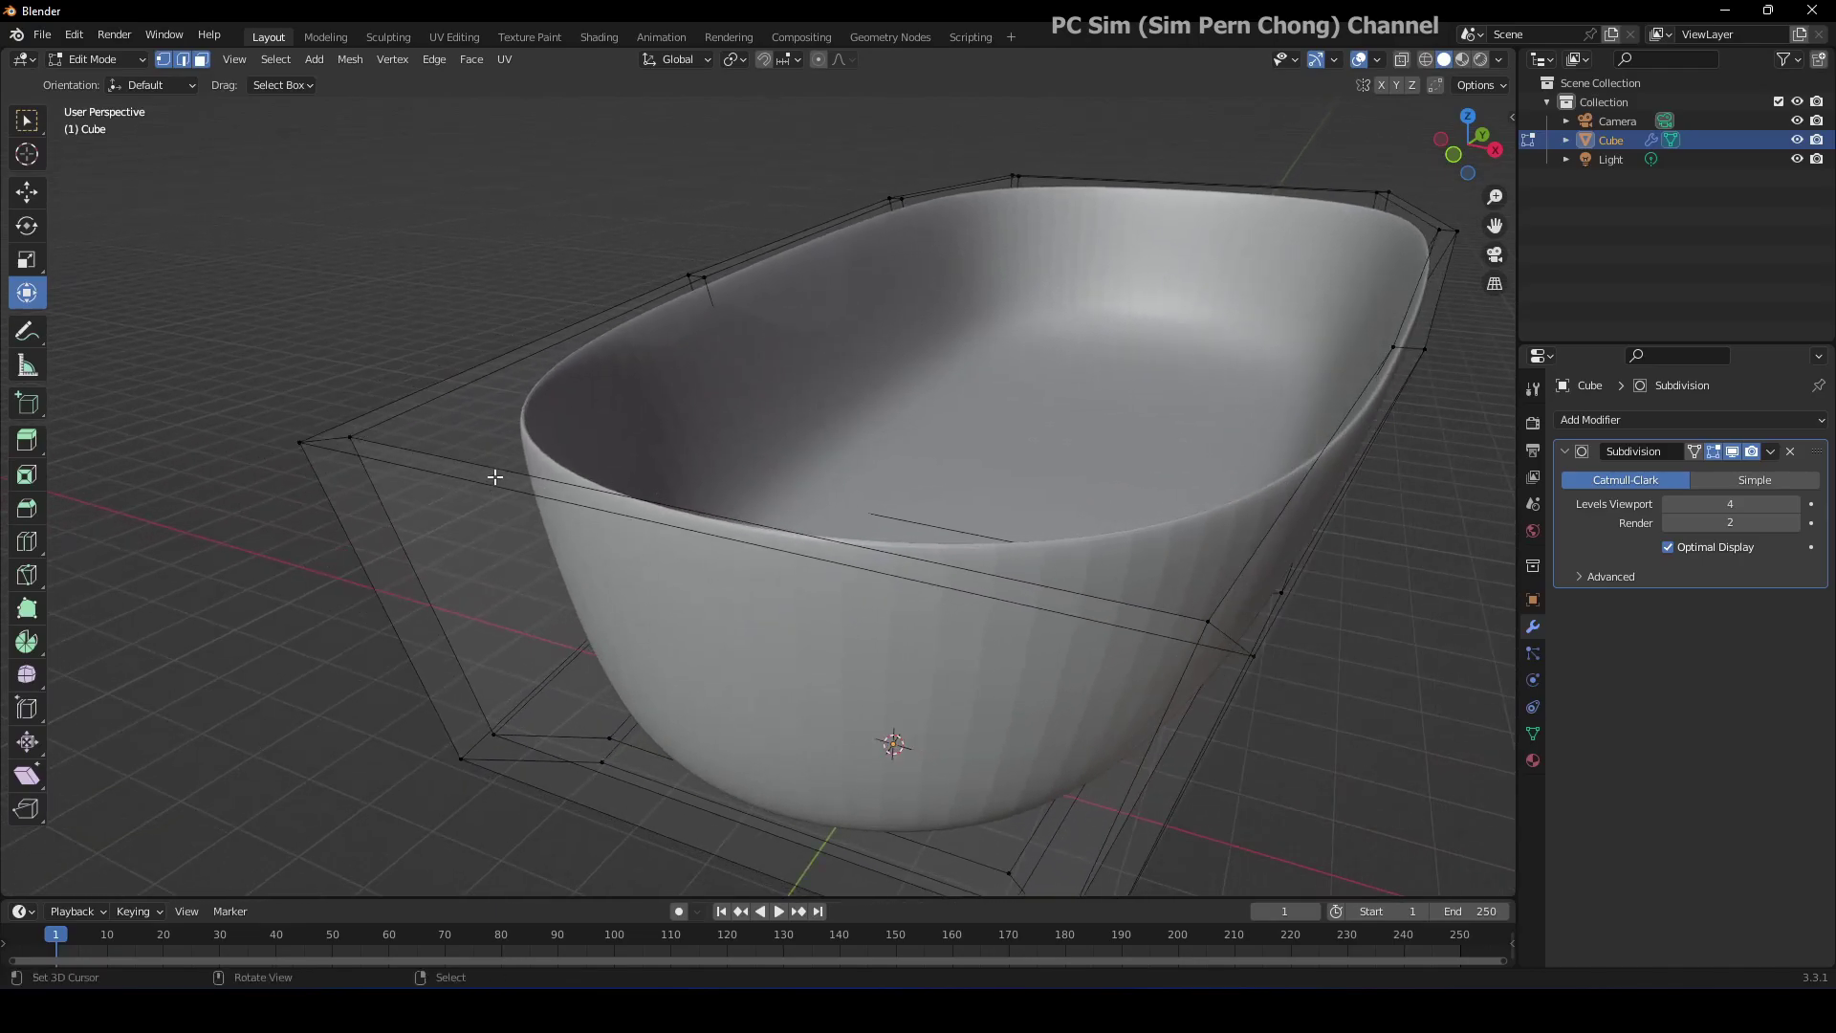
scroll(478, 468, down, 3)
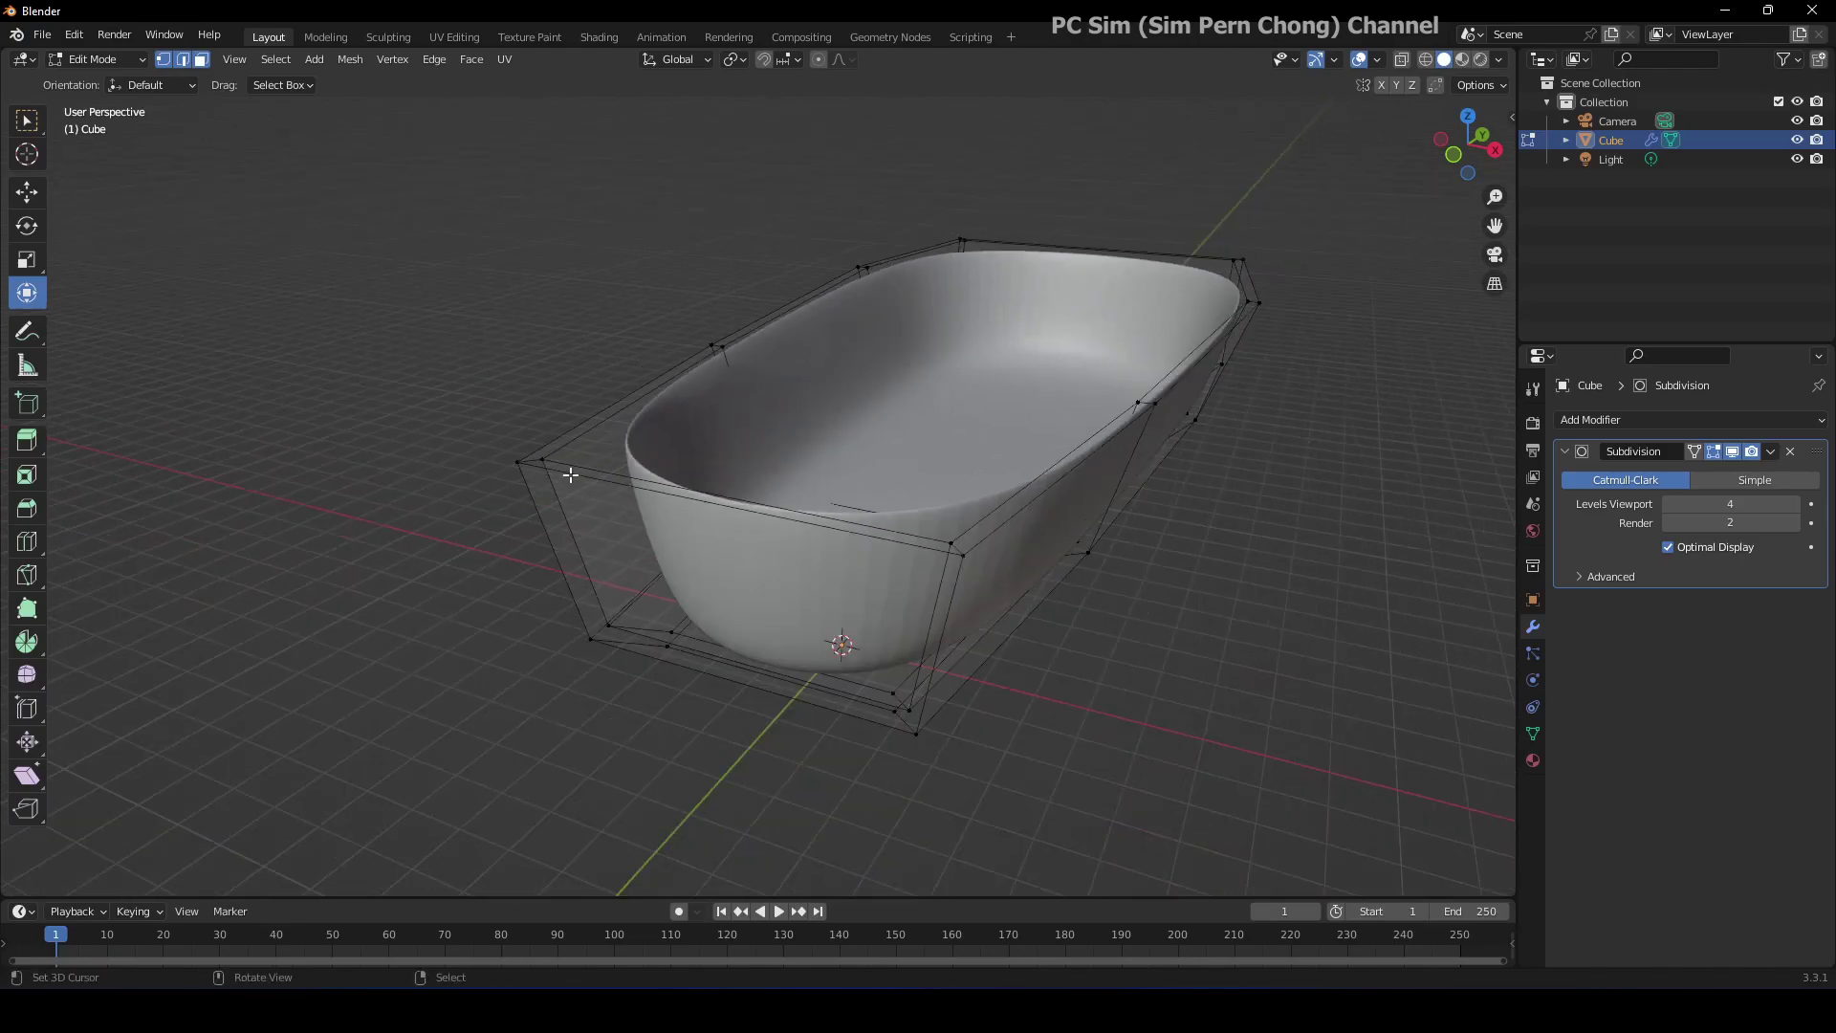
middle_drag(571, 473, 478, 500)
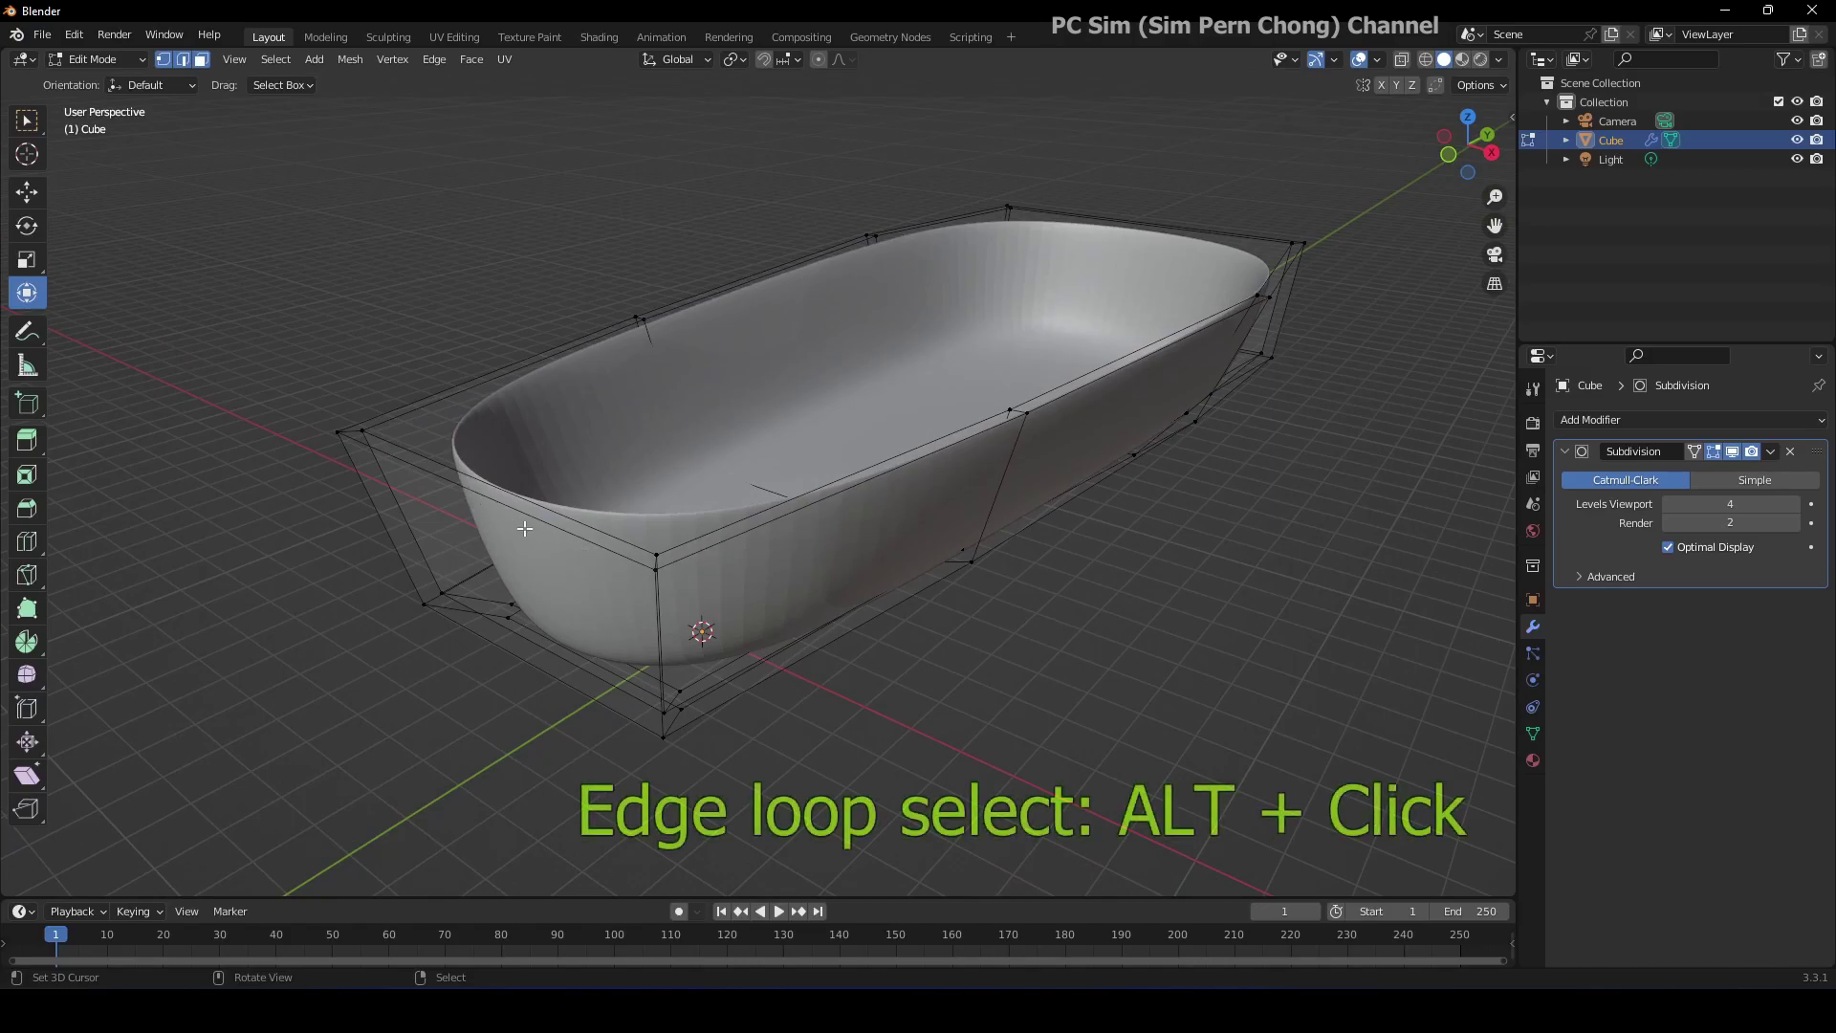
In Edge select mode, select the tub's top rim edge loop plus the second rim loop.
alt+click(503, 504)
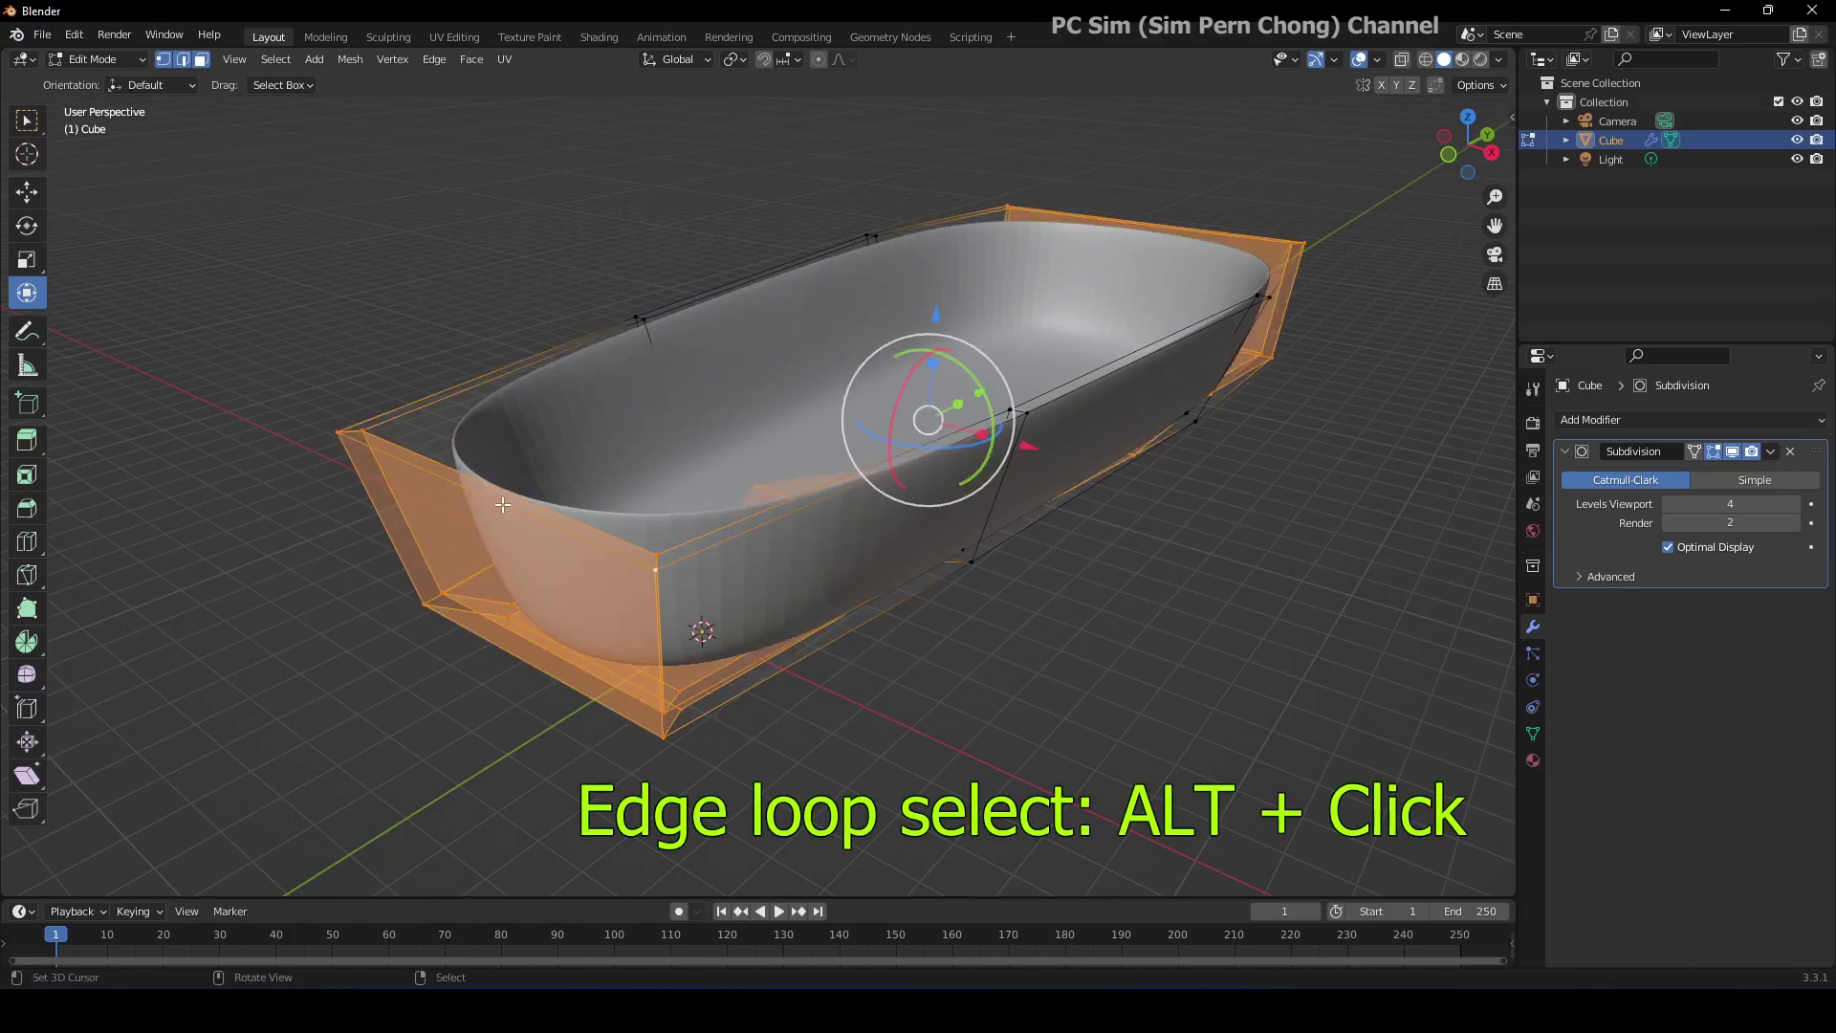
key(alt+a)
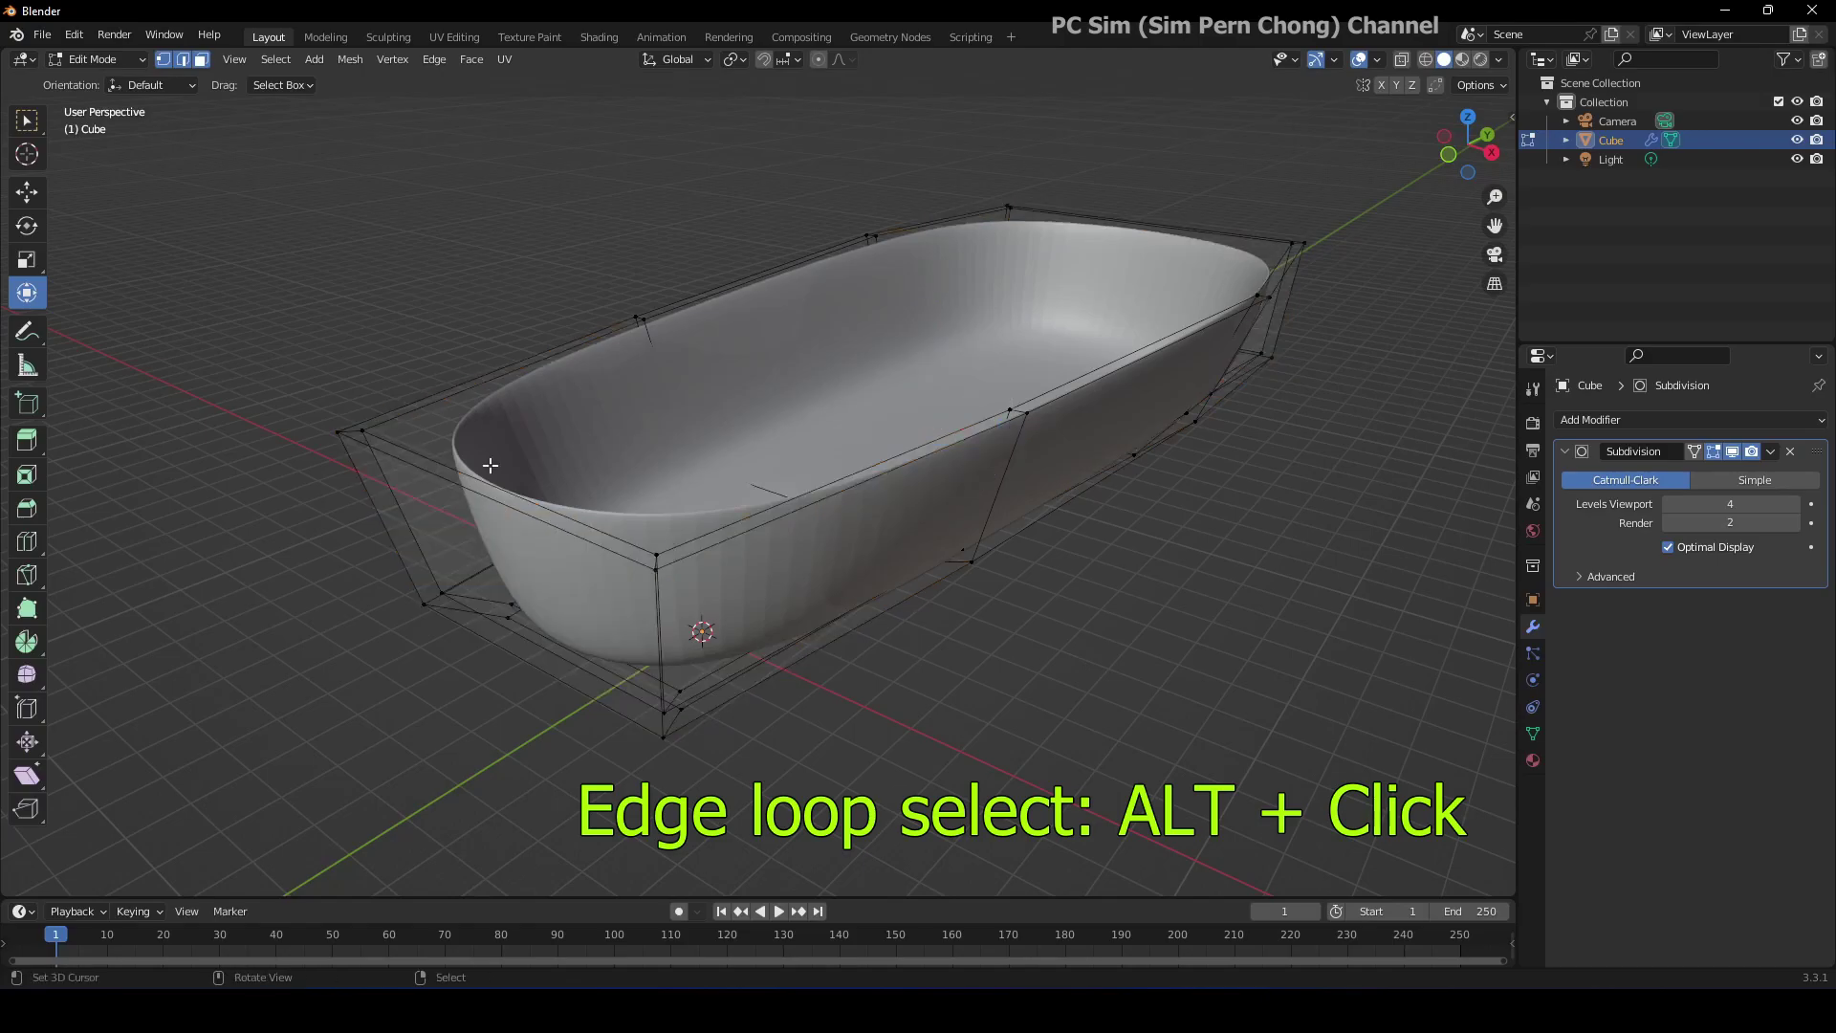
click(185, 61)
alt+click(619, 553)
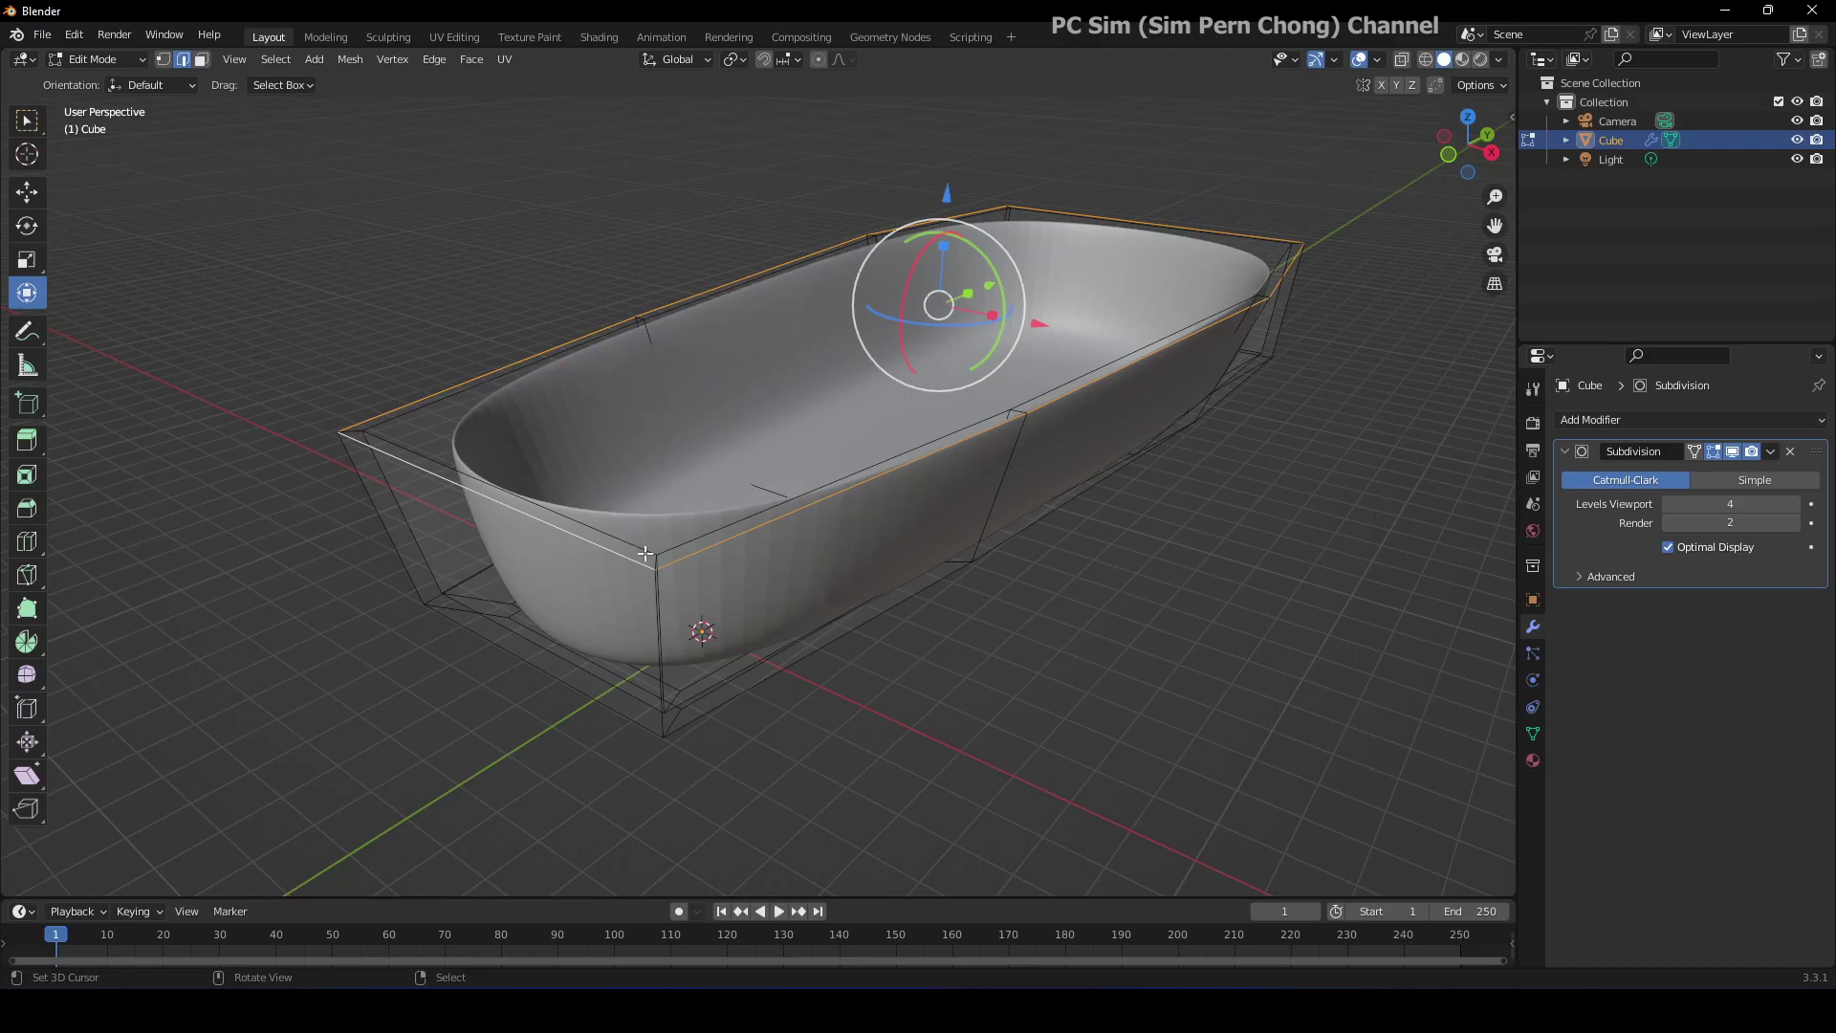
alt+shift+click(644, 553)
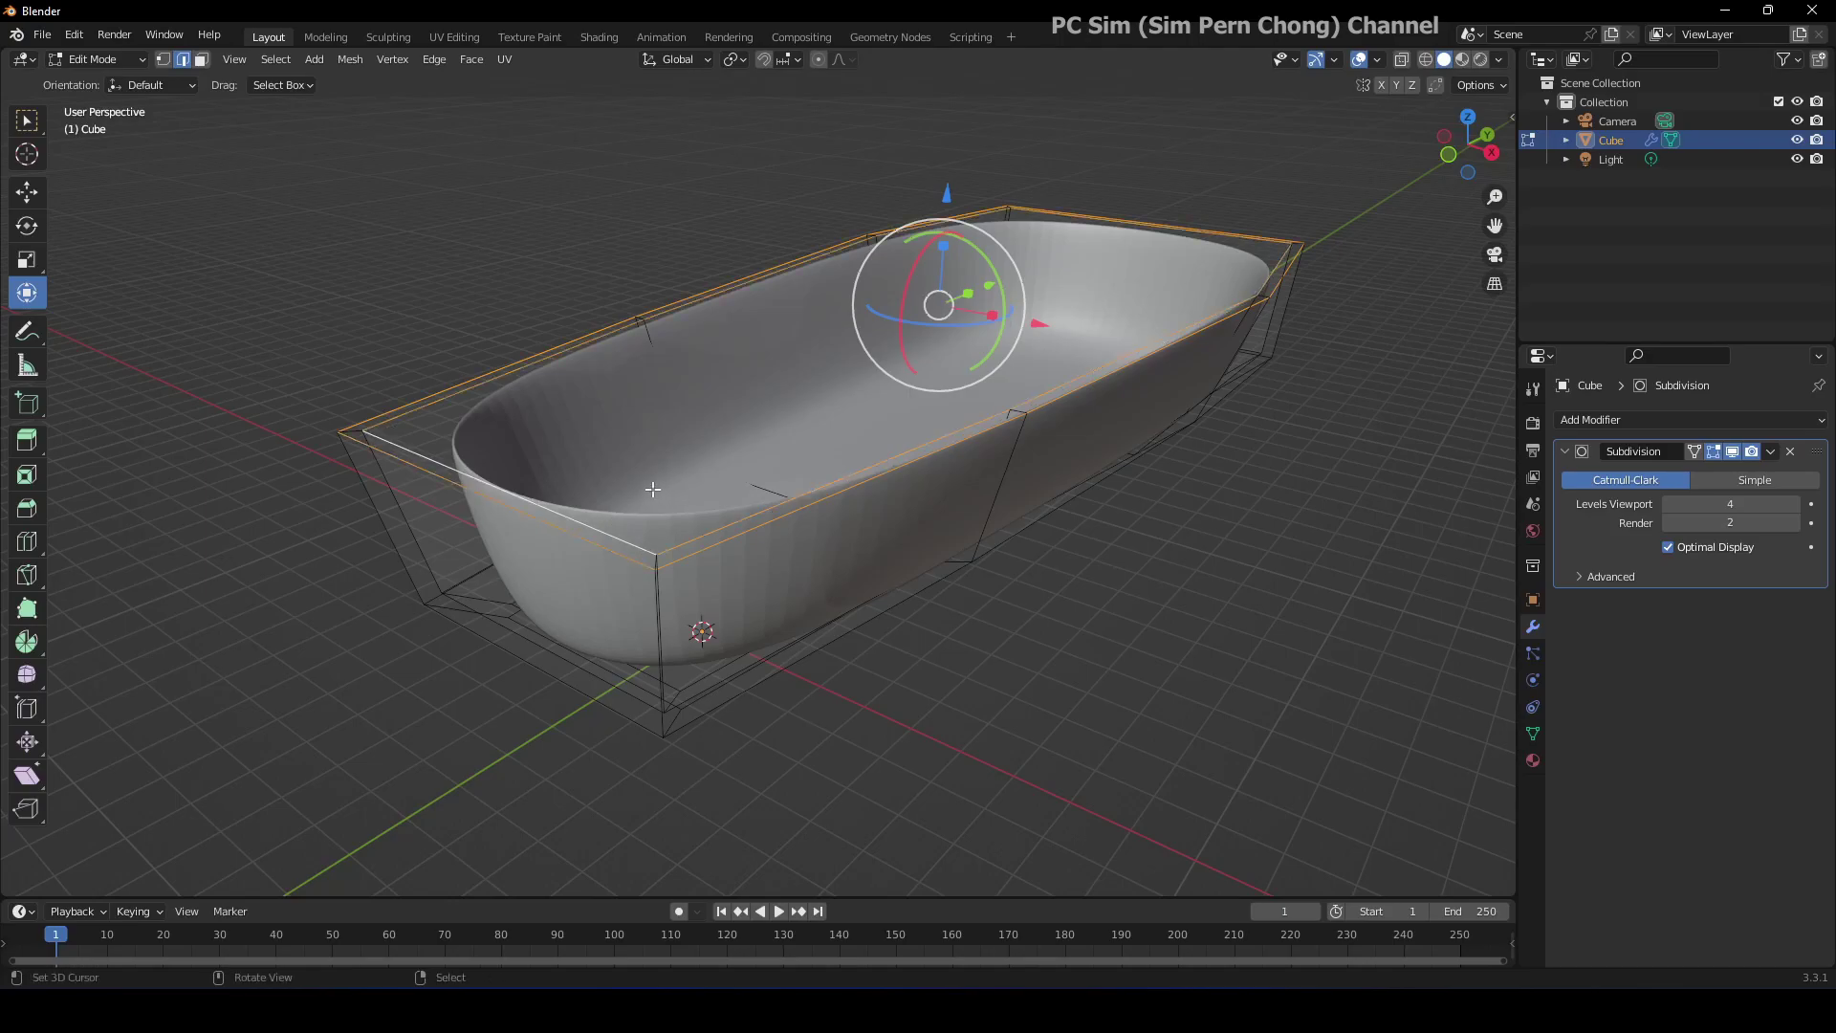
middle_drag(671, 502, 505, 445)
scroll(316, 441, up, 3)
scroll(414, 434, down, 4)
scroll(505, 445, up, 6)
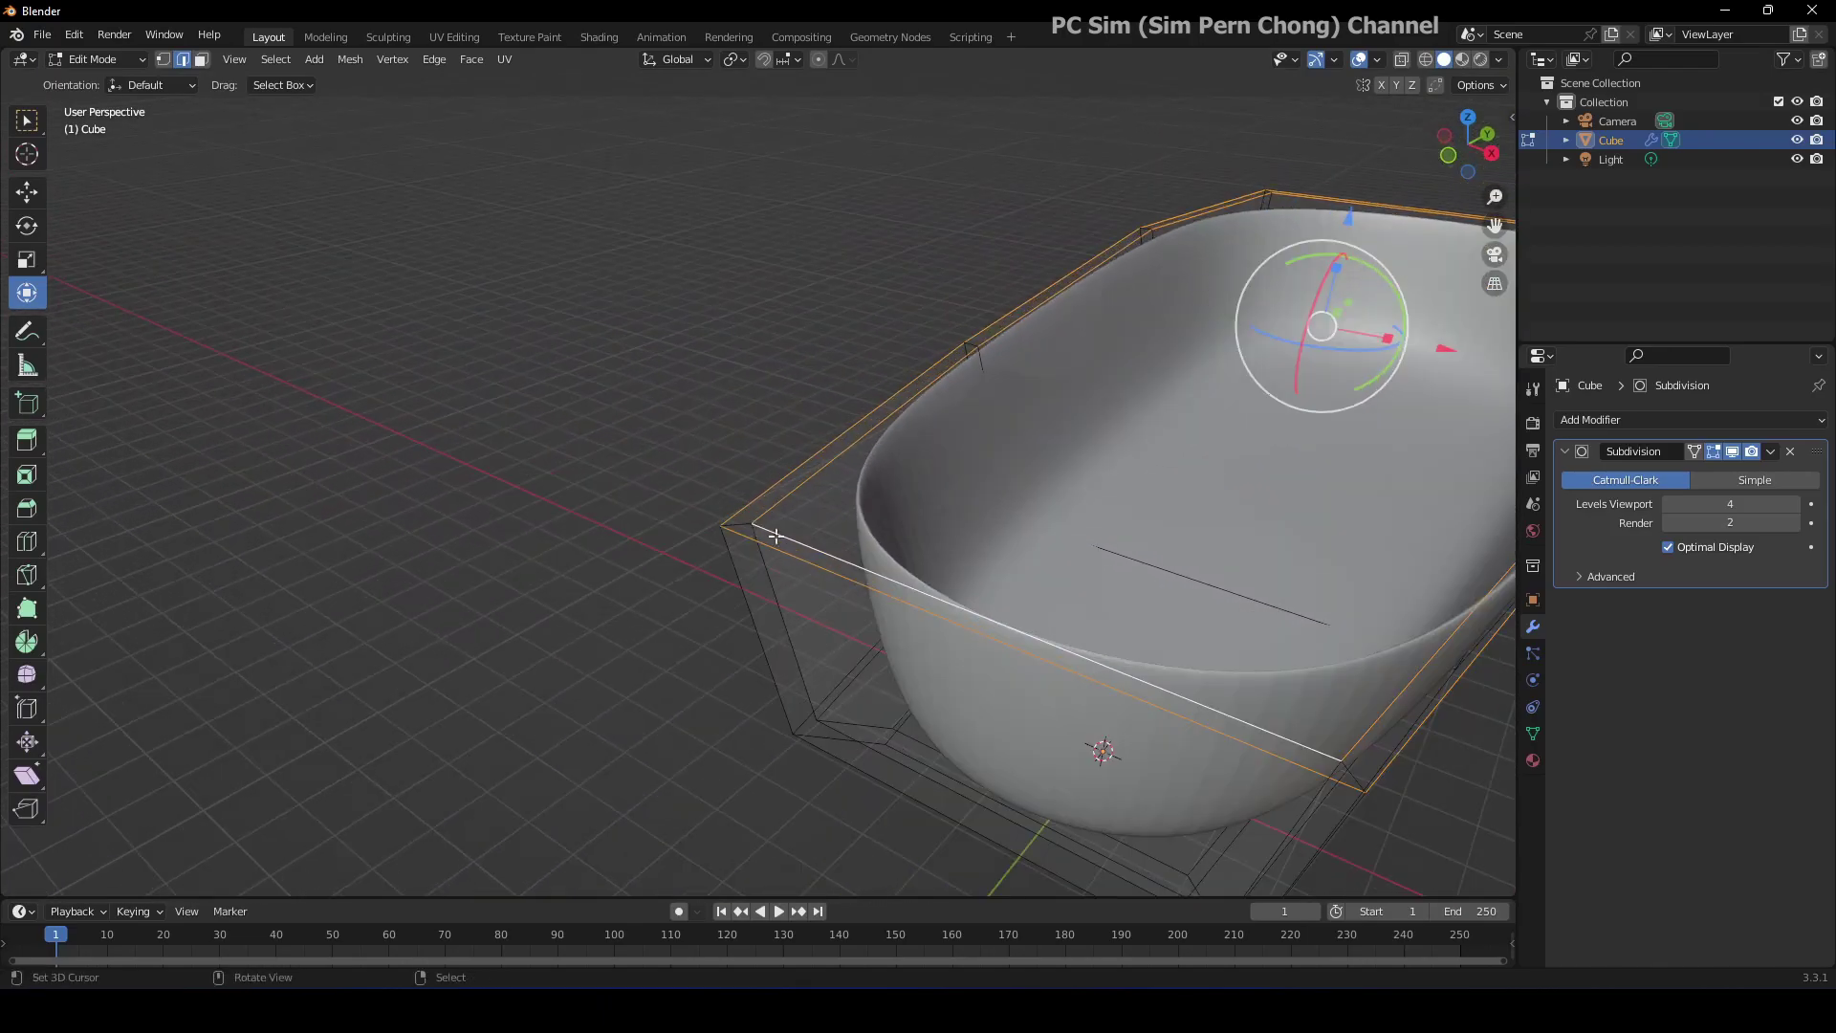
scroll(895, 506, up, 1)
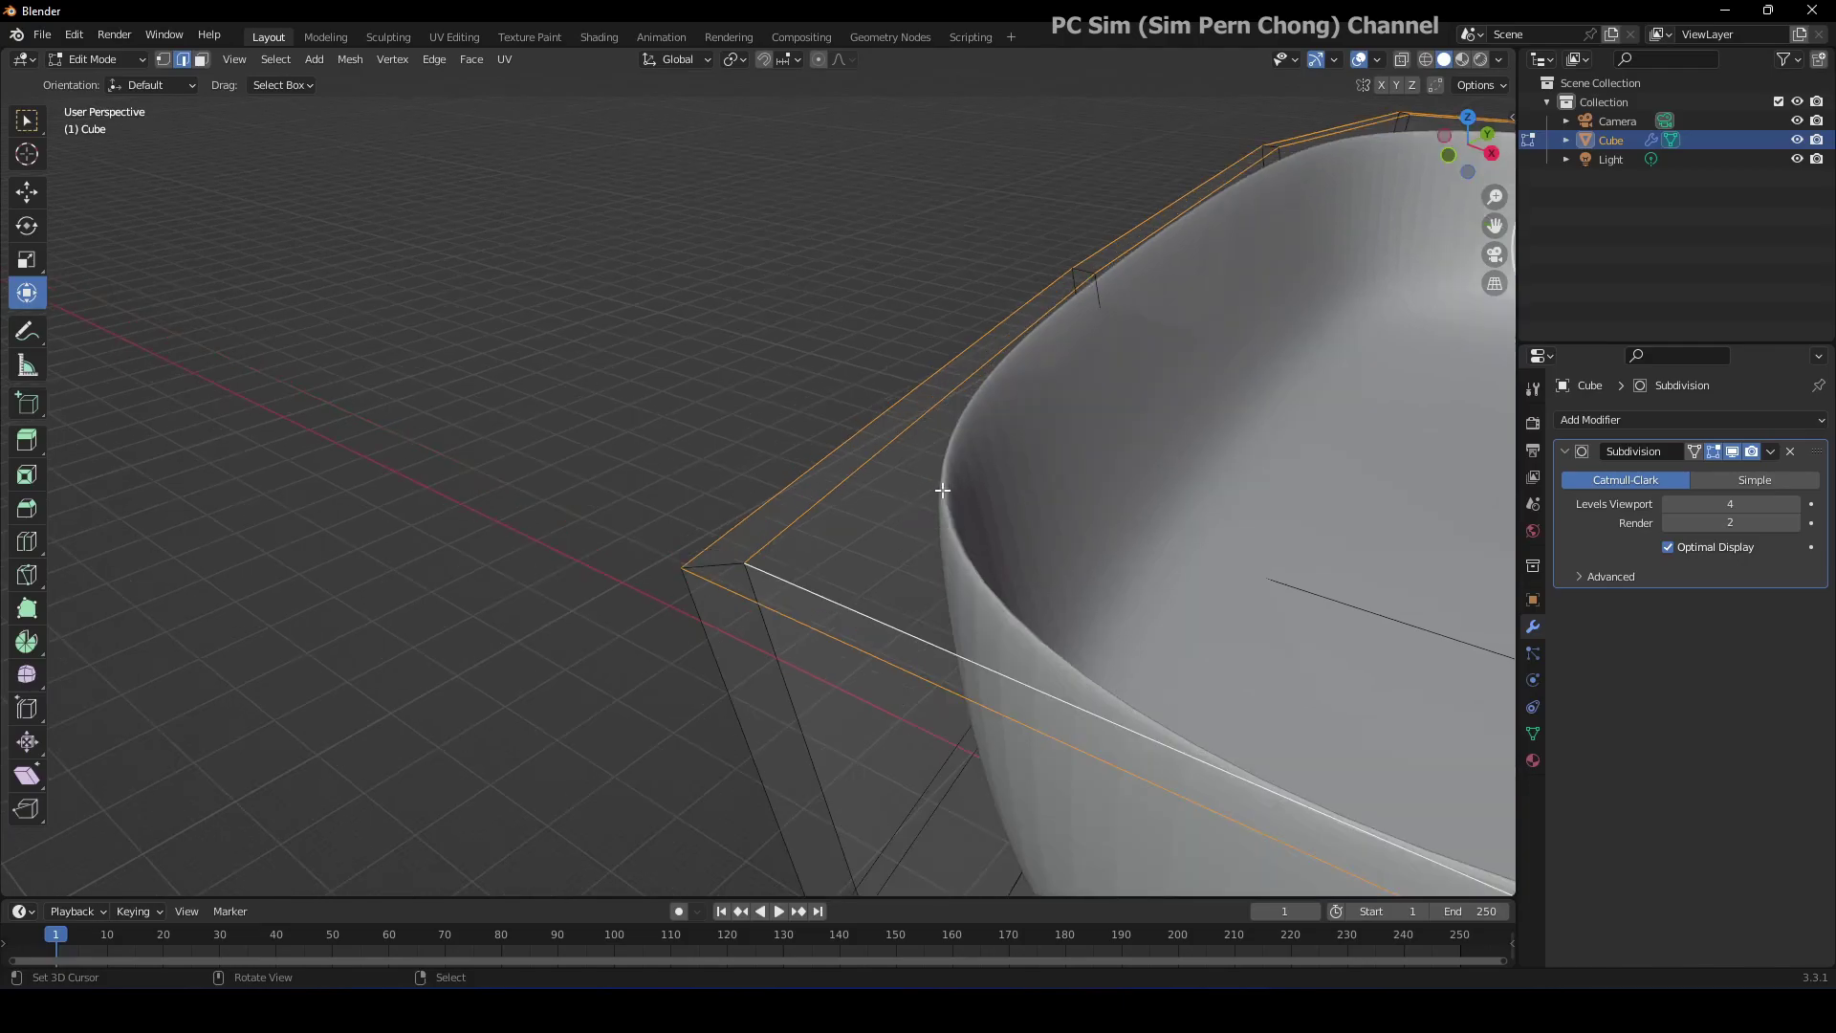
Apply Edge Crease to the selected rim edges with a factor of 1.000.
click(438, 60)
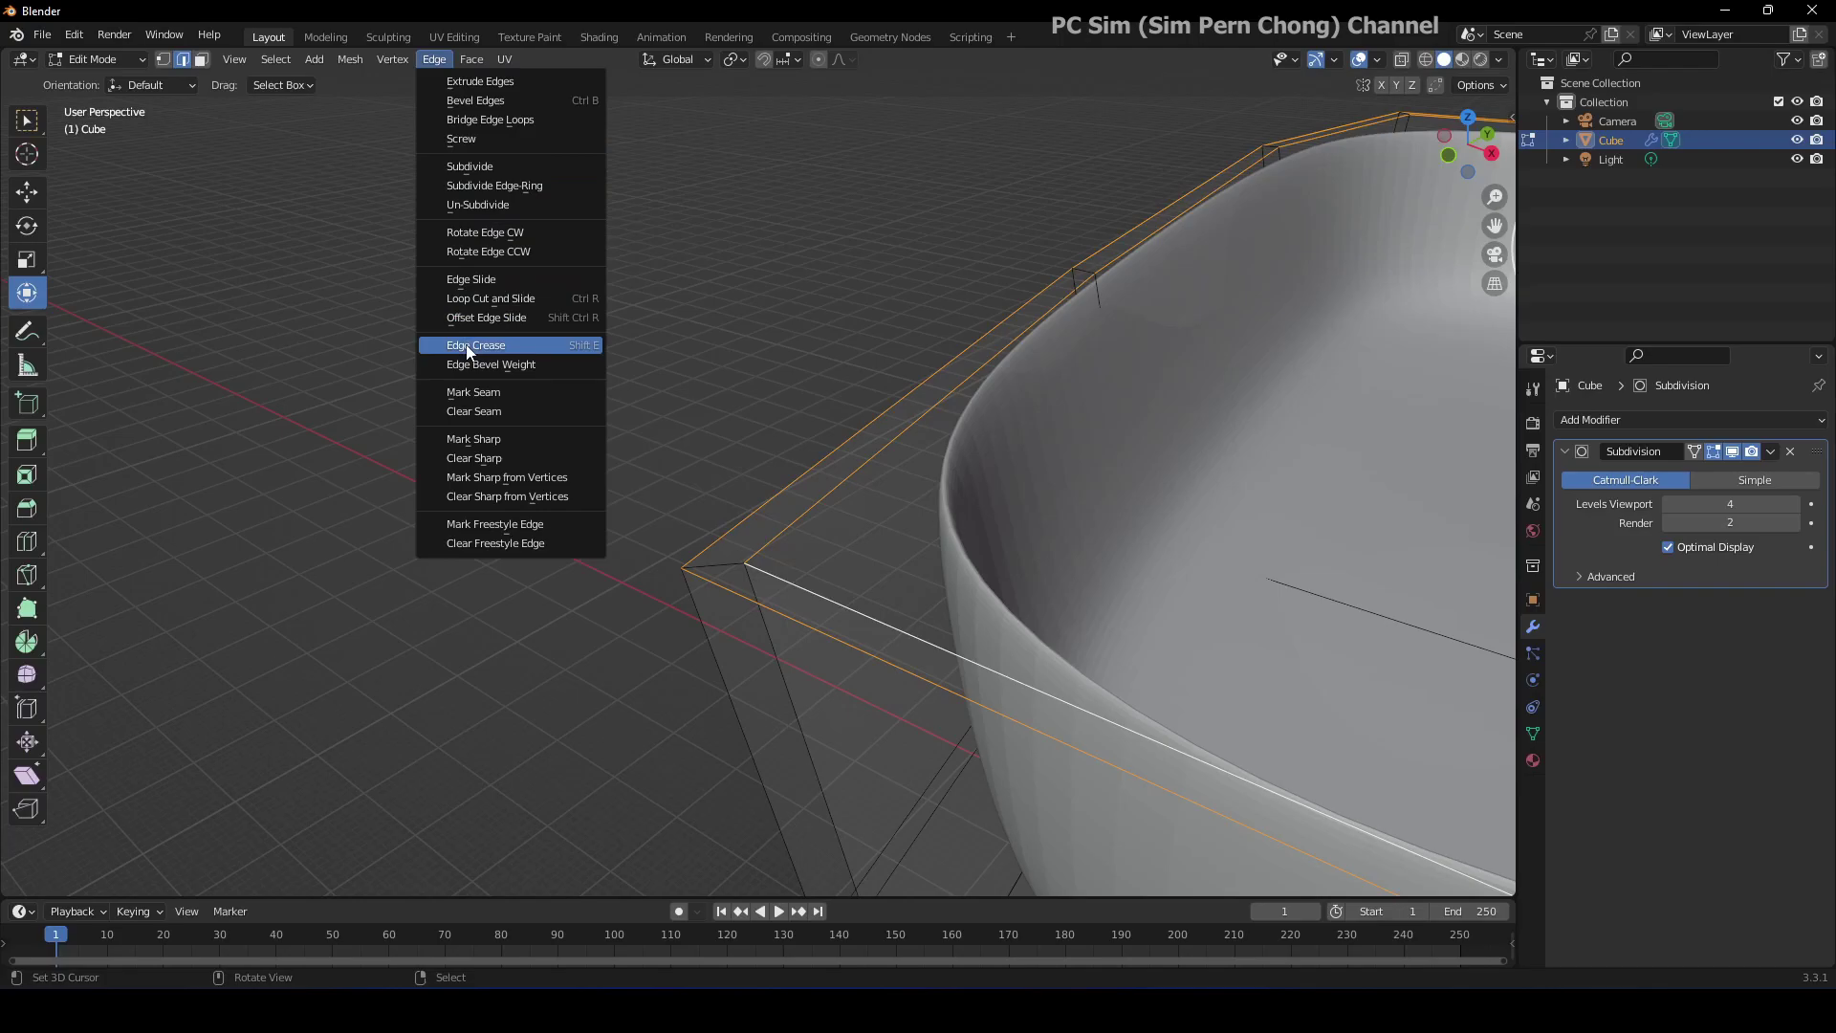
click(584, 350)
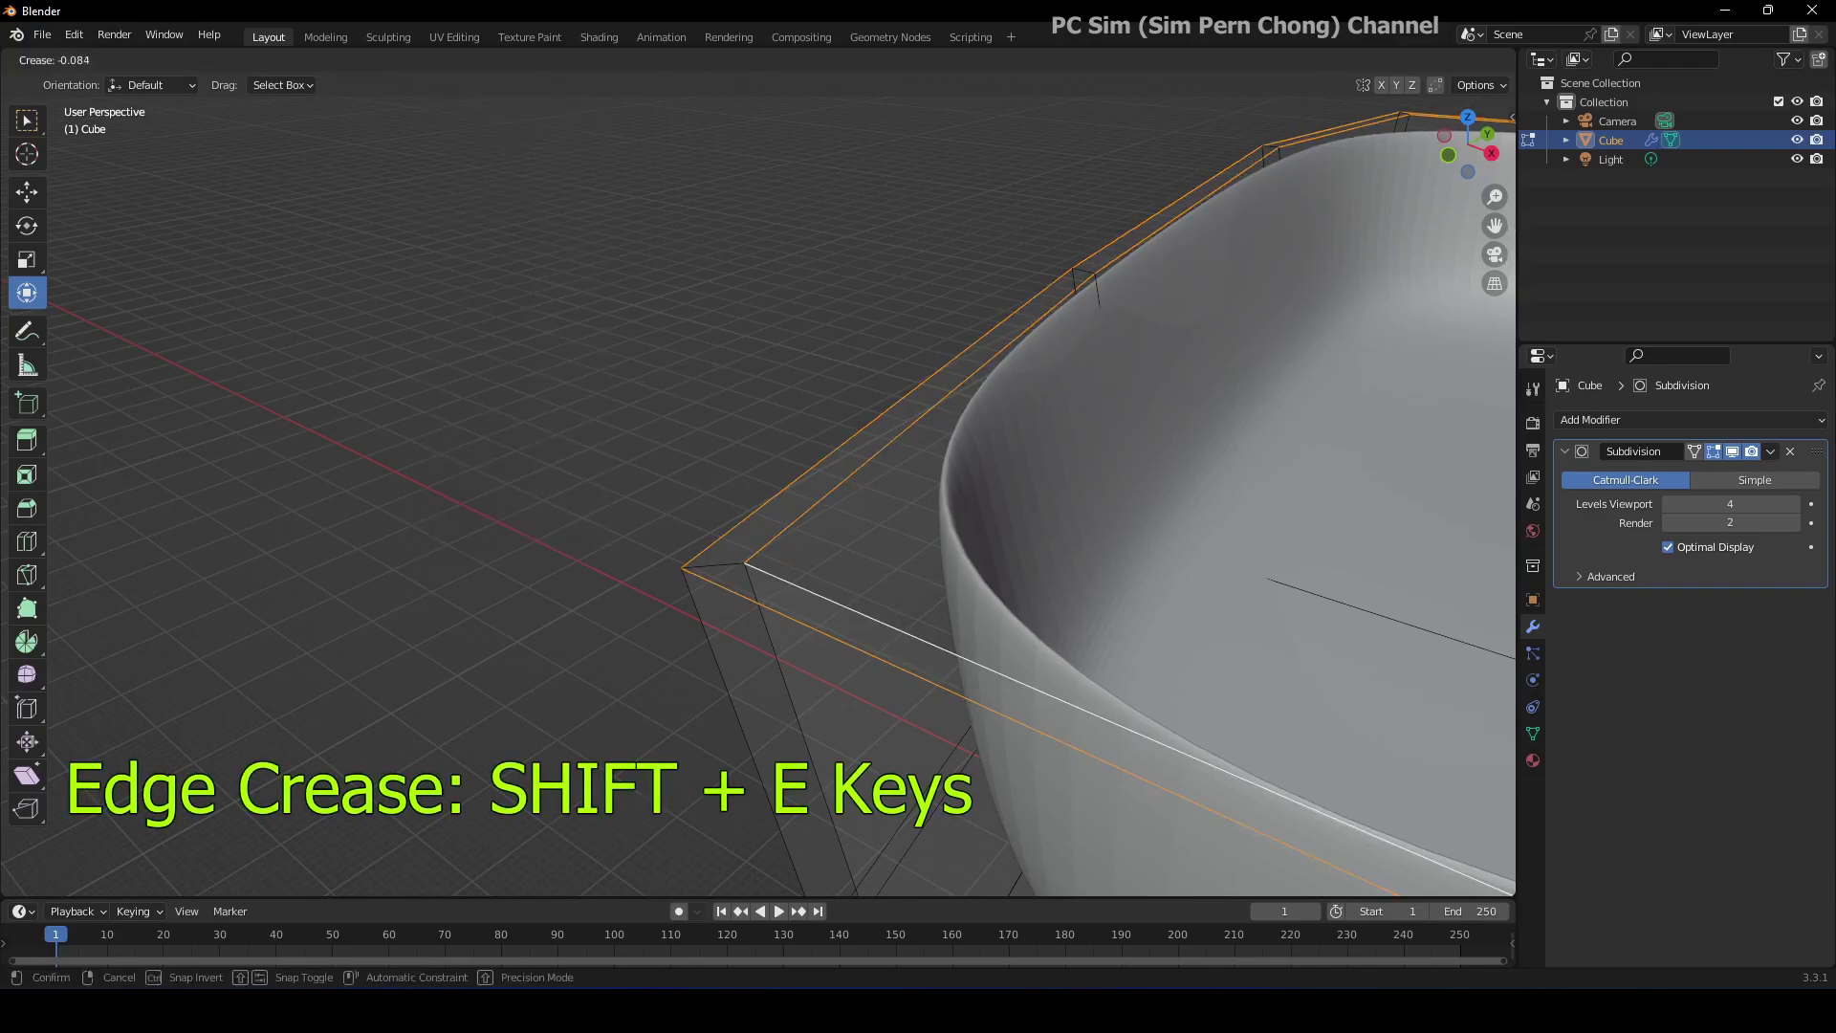
click(411, 490)
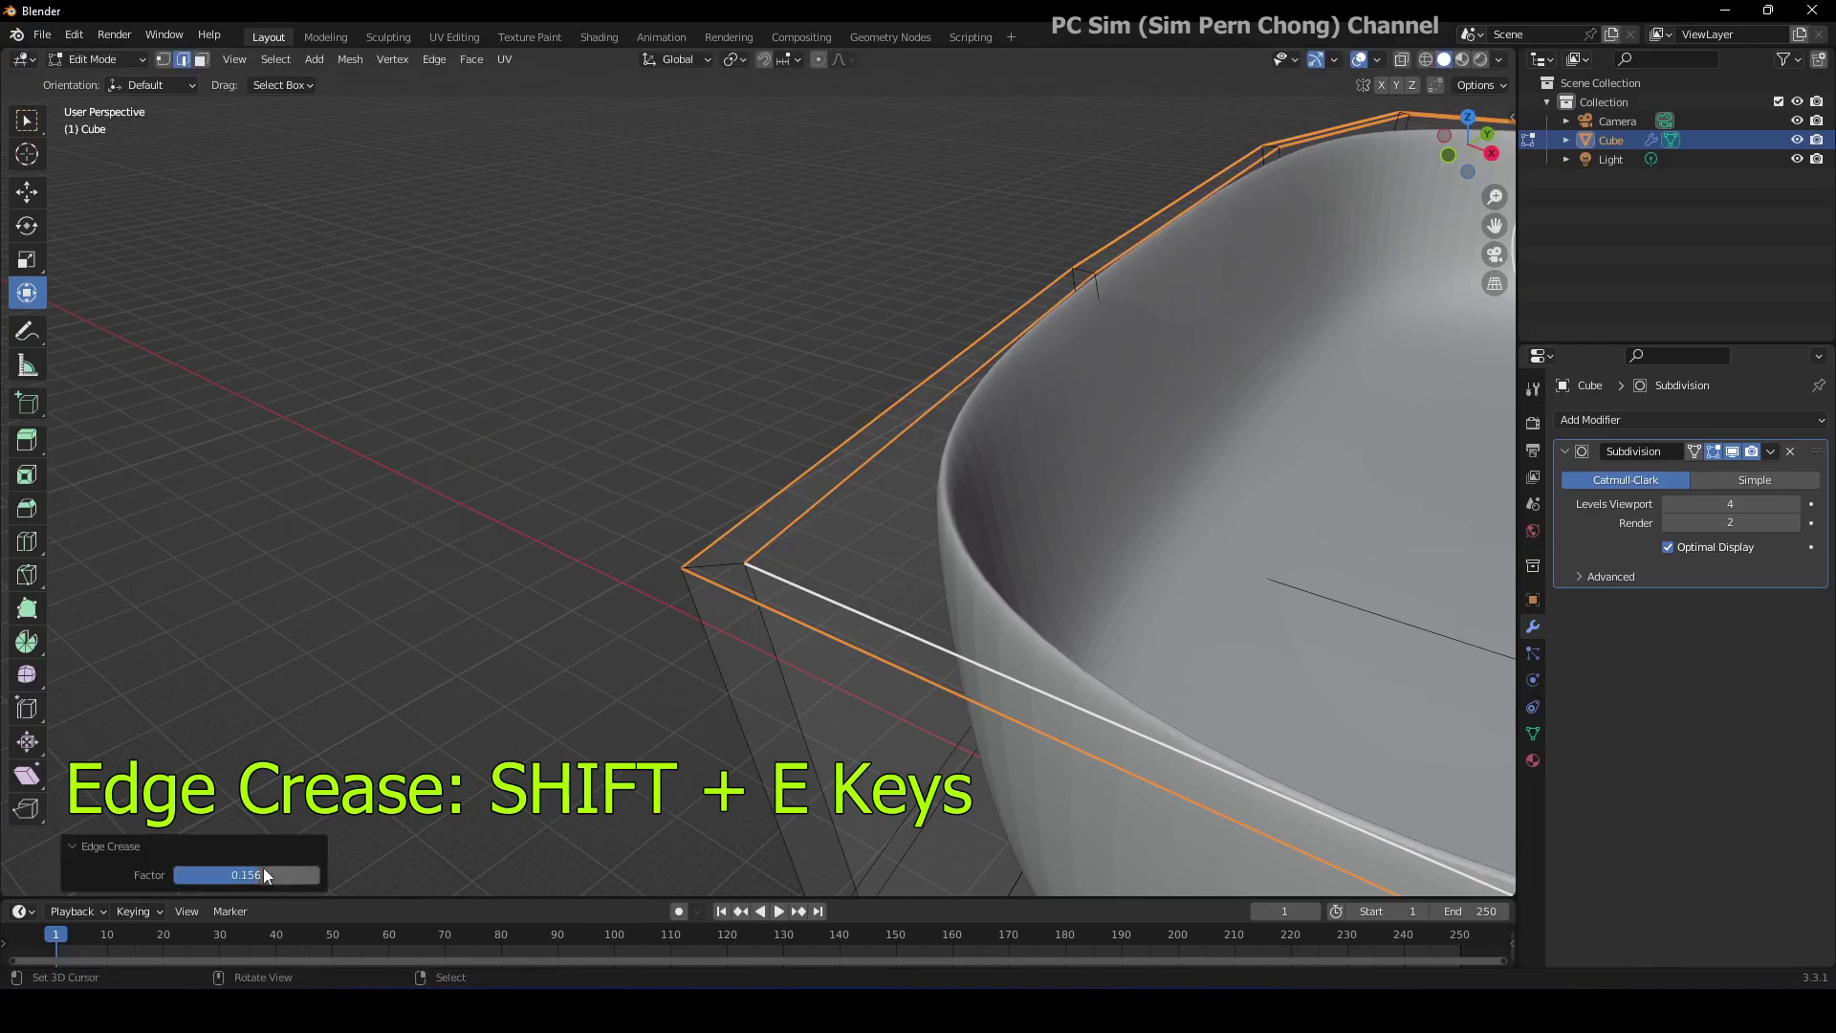
drag(248, 876, 478, 876)
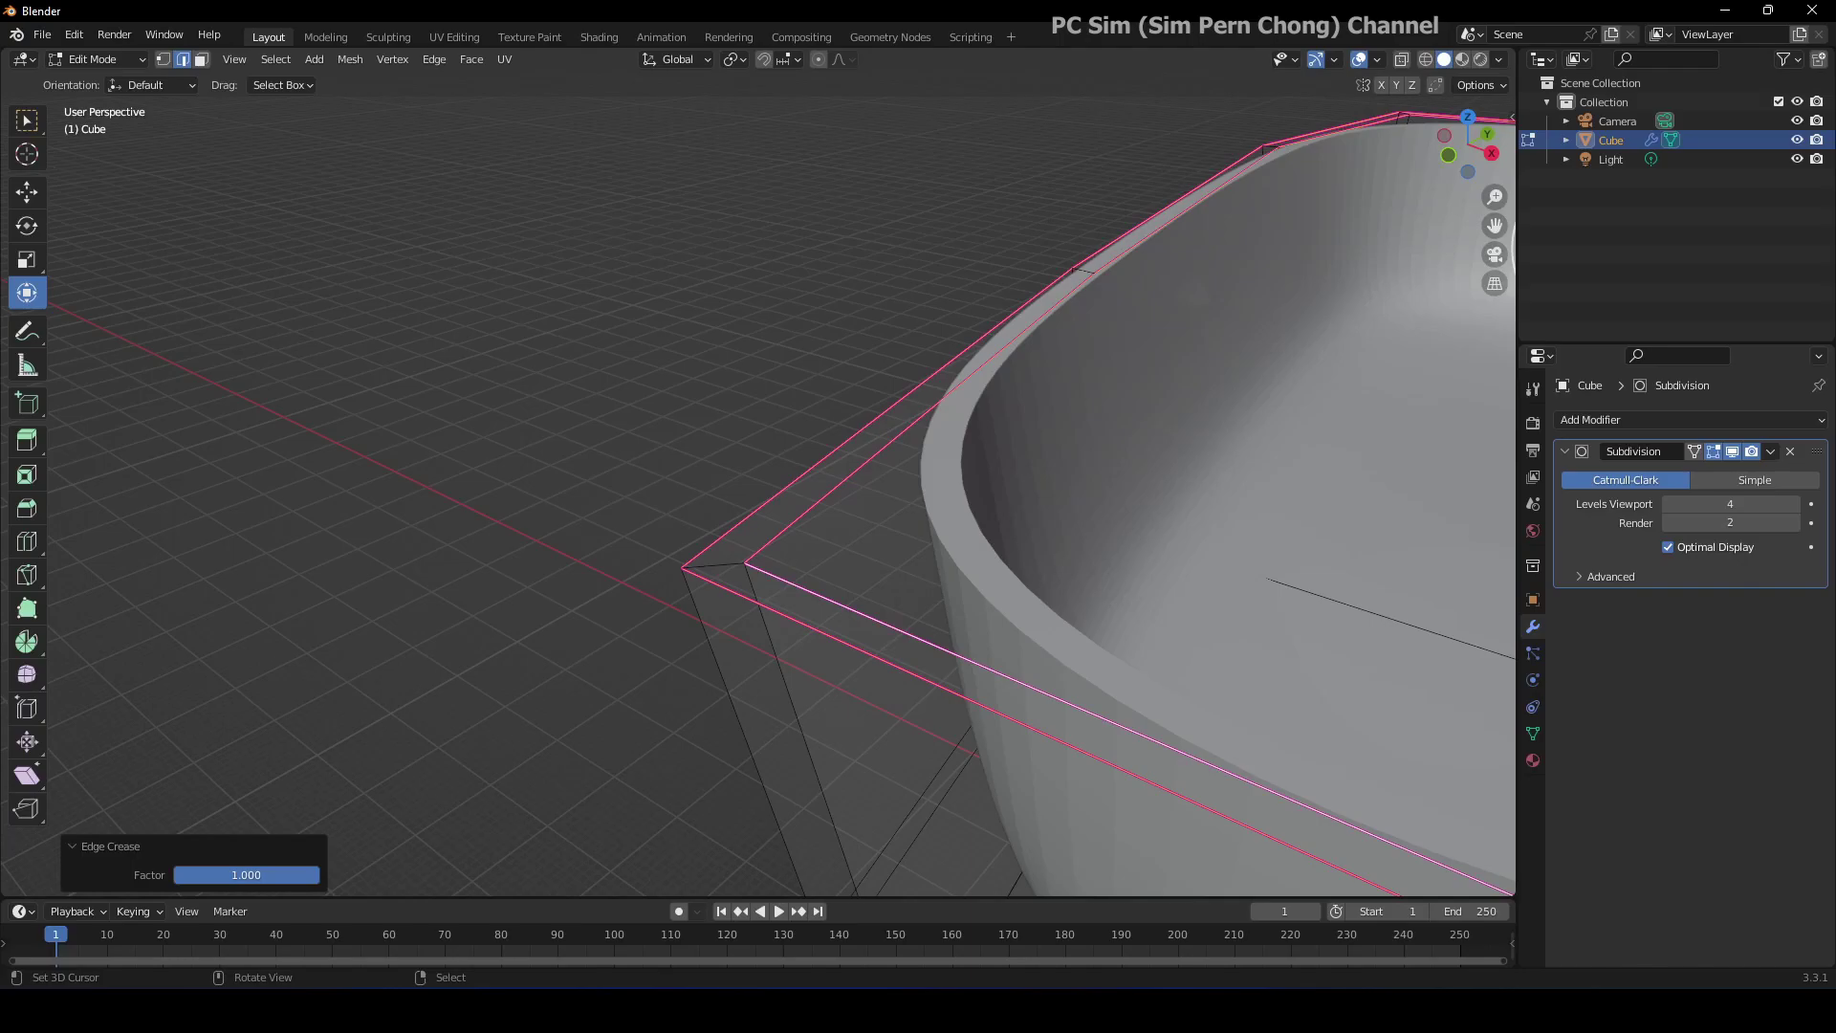
scroll(490, 592, down, 3)
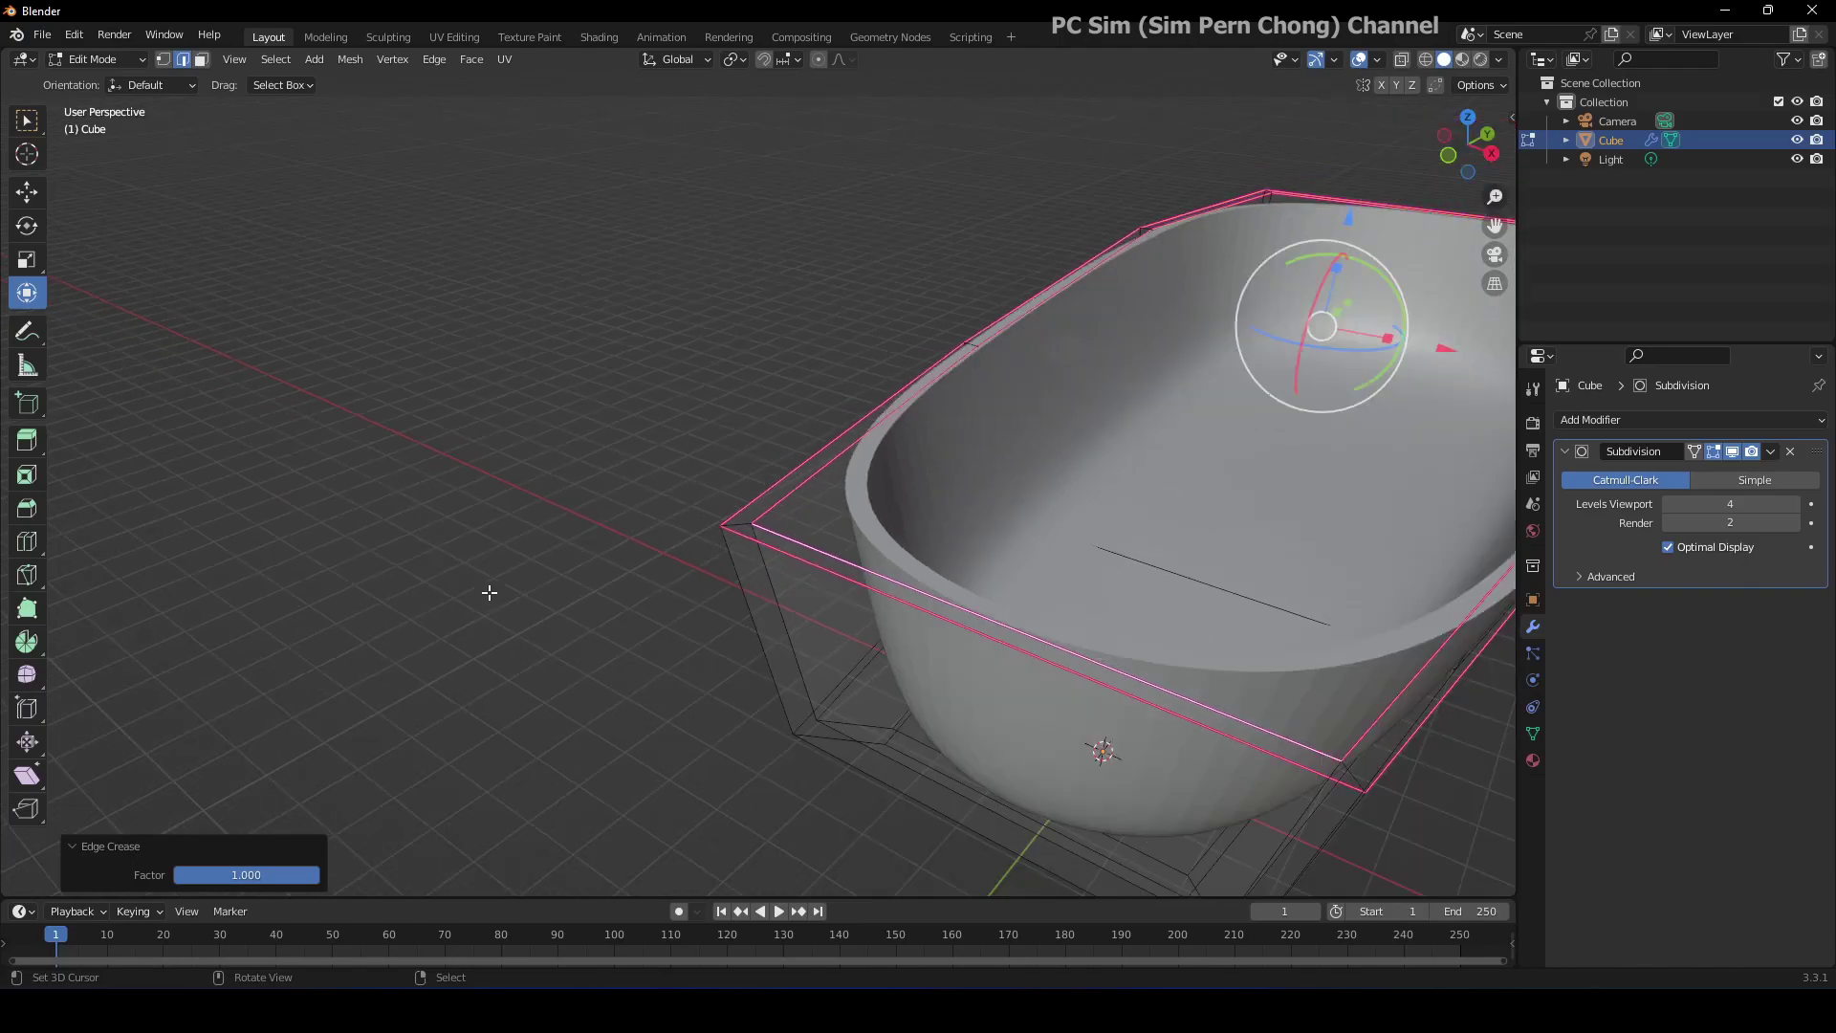
middle_drag(574, 551, 367, 493)
scroll(575, 553, down, 5)
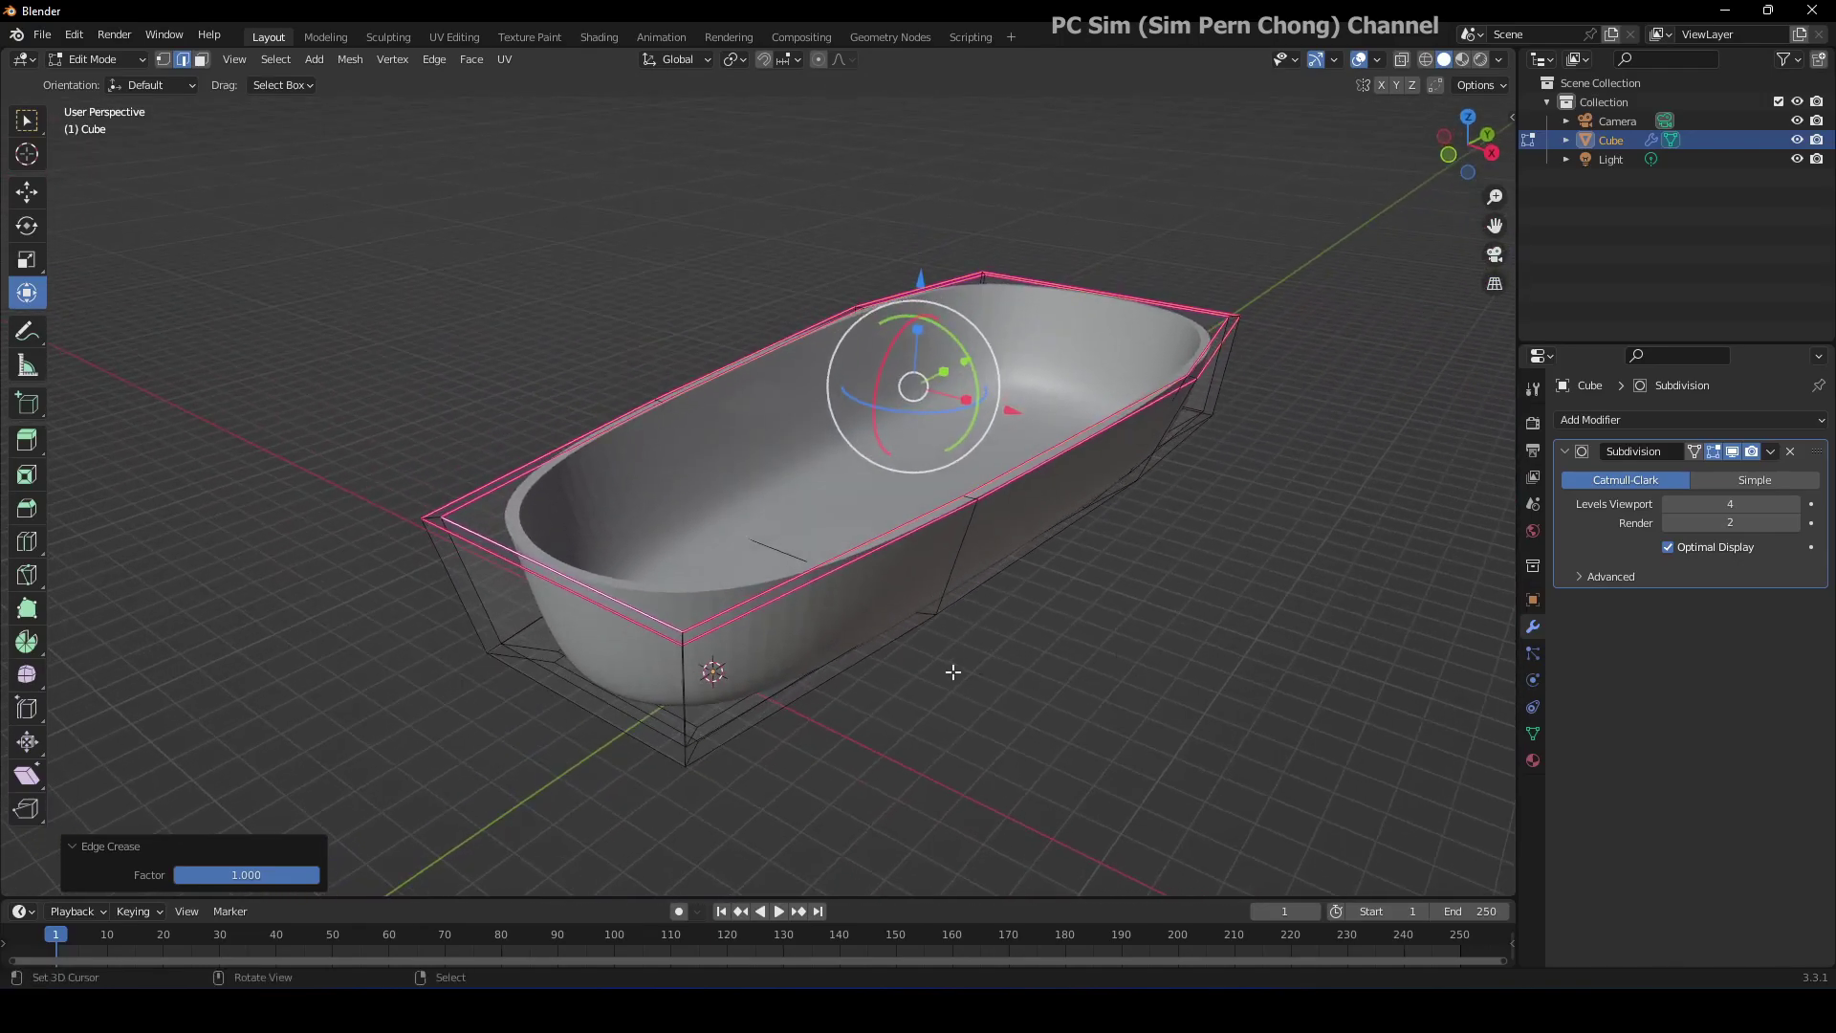
scroll(962, 671, up, 1)
scroll(1282, 442, up, 2)
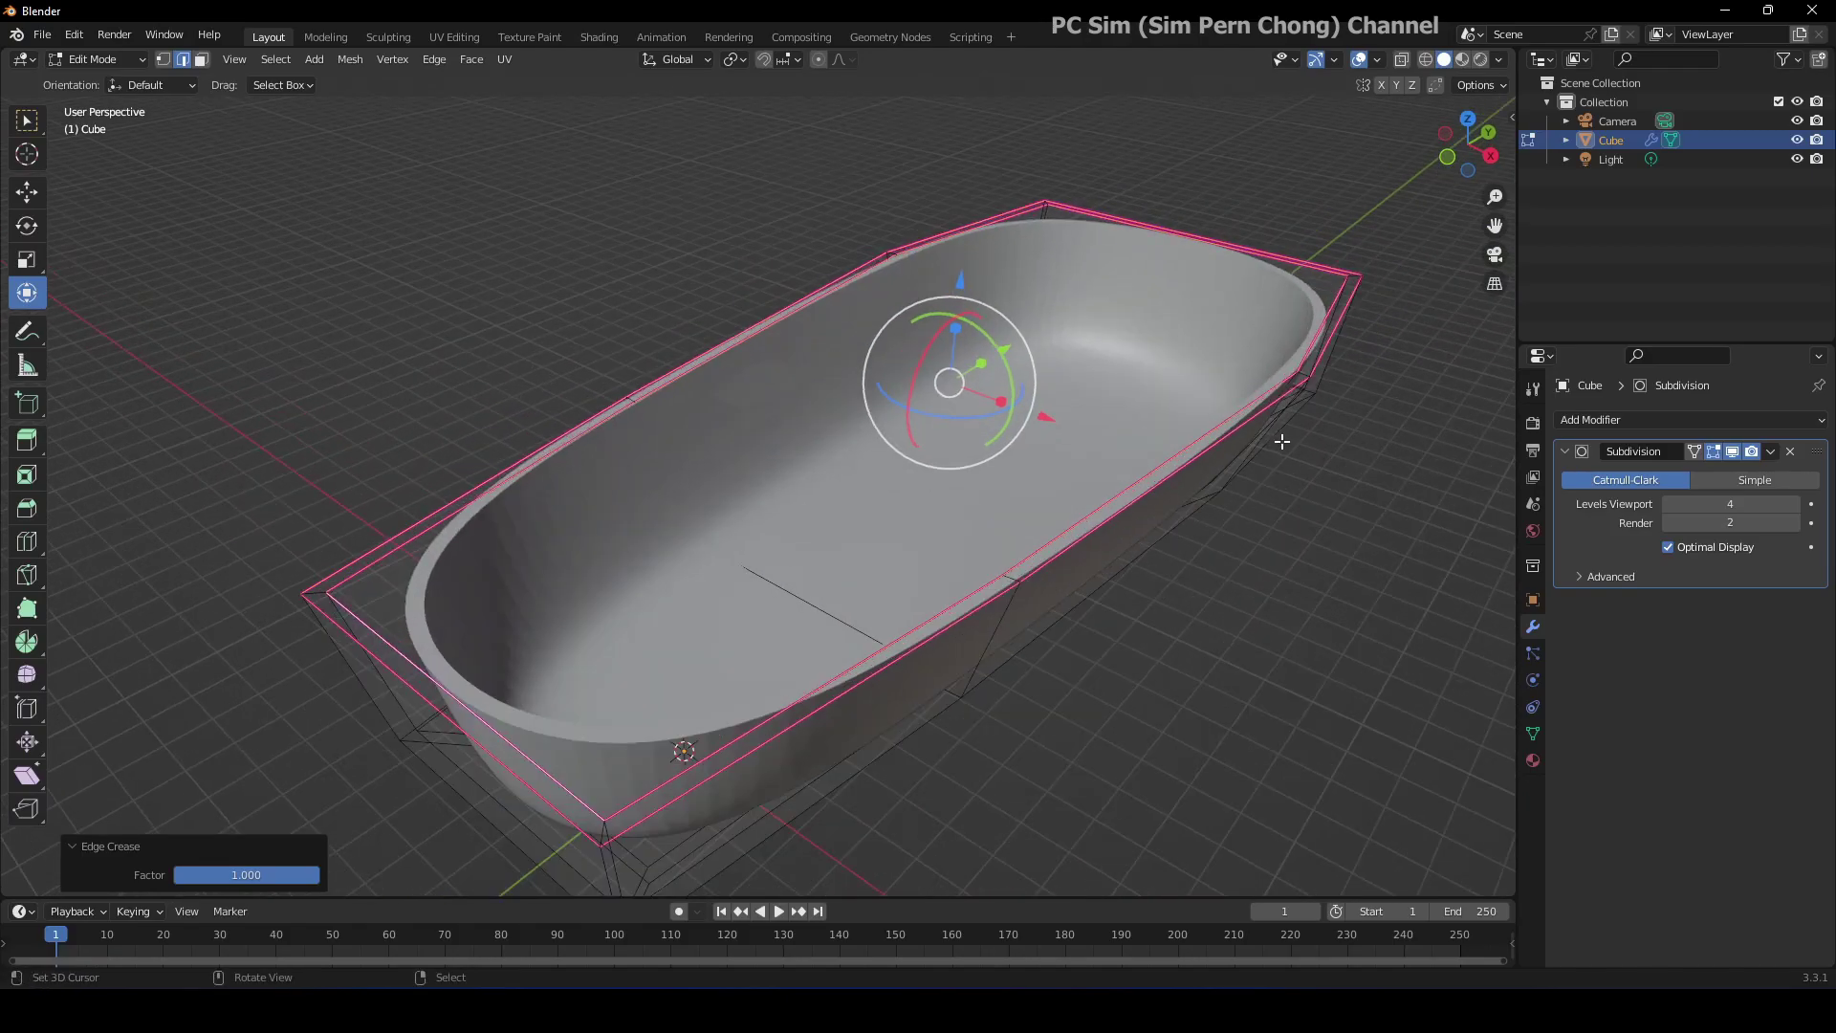
middle_drag(1278, 488, 1202, 470)
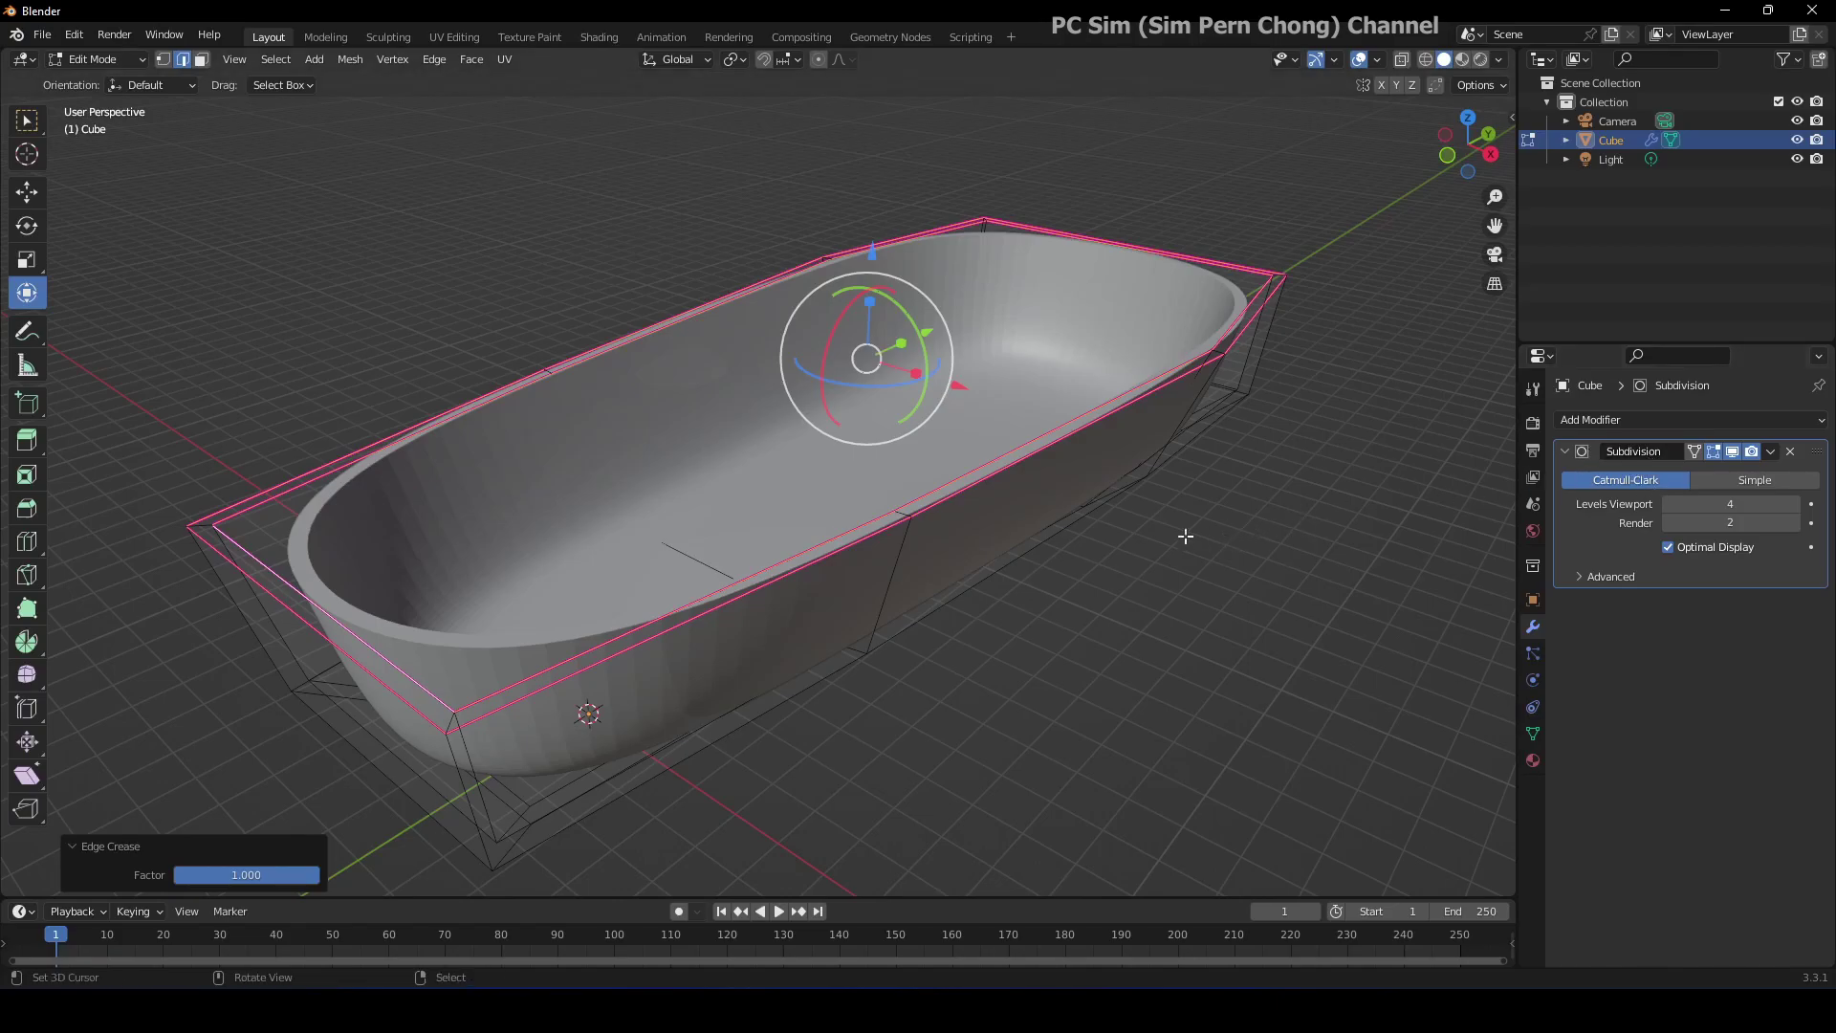
middle_drag(1125, 561, 1167, 555)
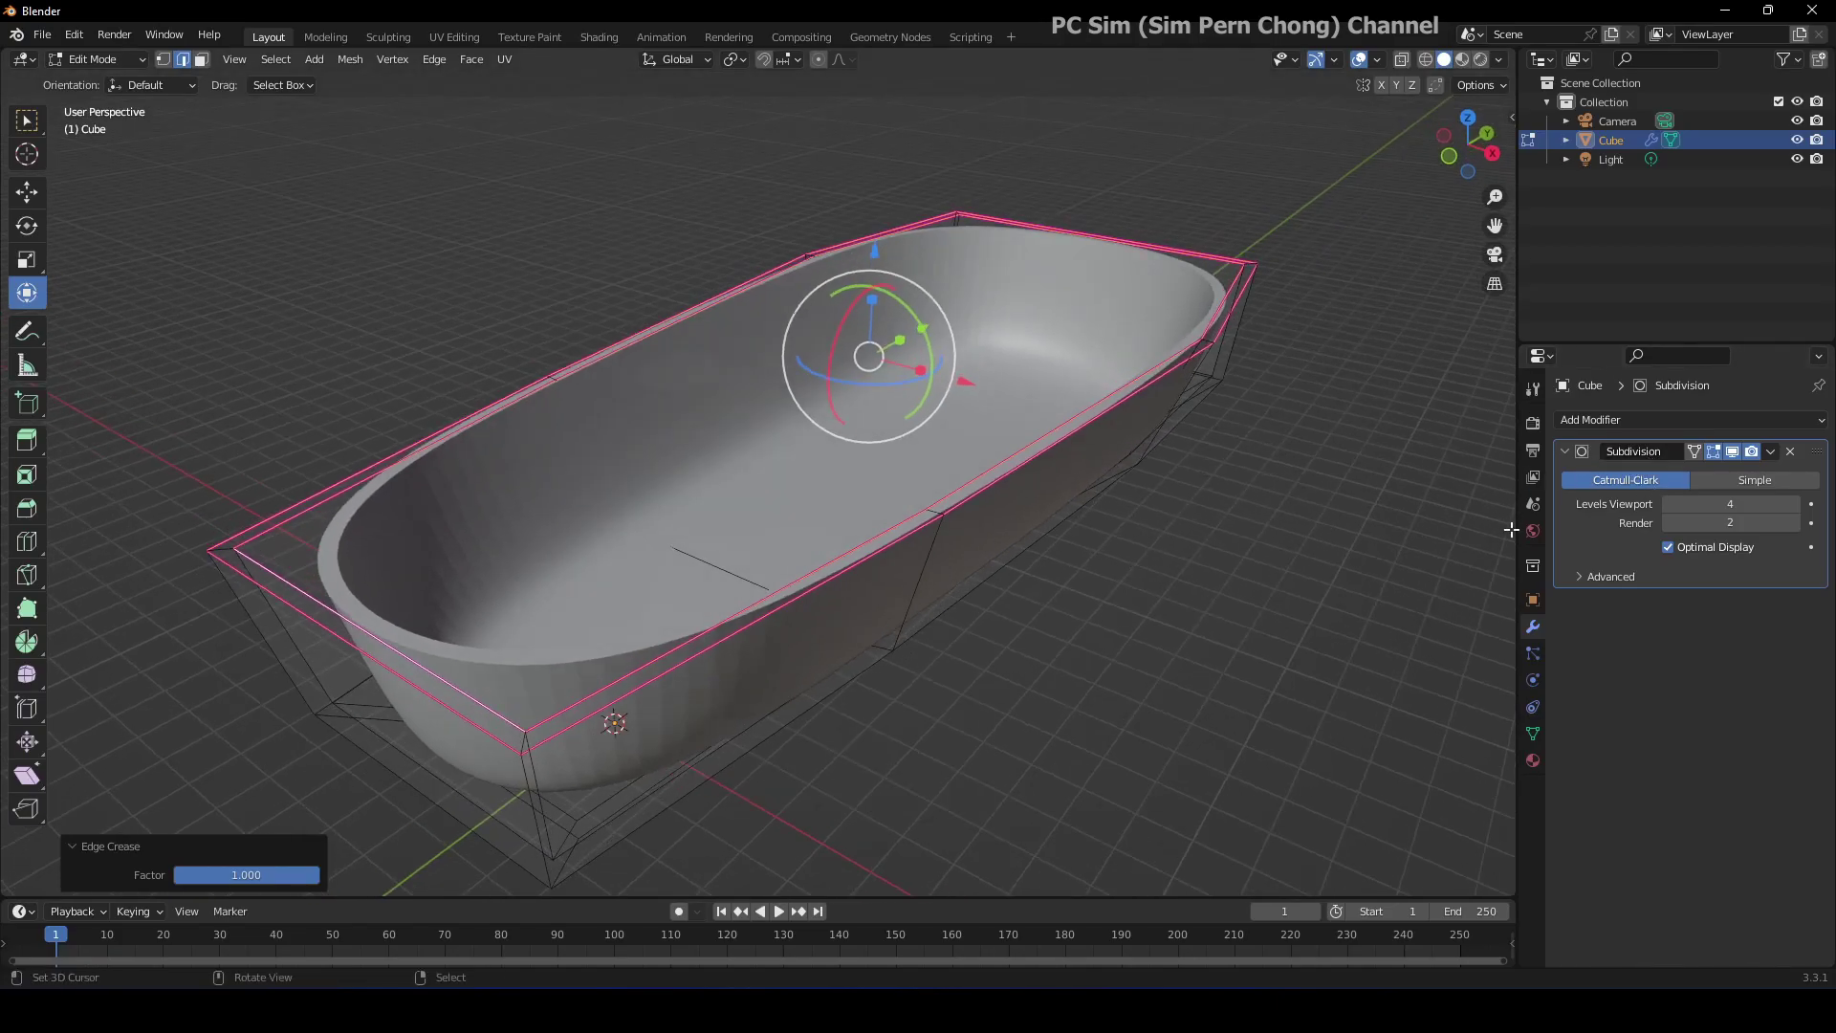
Delete the Subdivision modifier and return the tub to Object Mode.
click(1791, 451)
mouse_move(1217, 554)
middle_down()
mouse_move(1262, 542)
mouse_move(1225, 549)
middle_up()
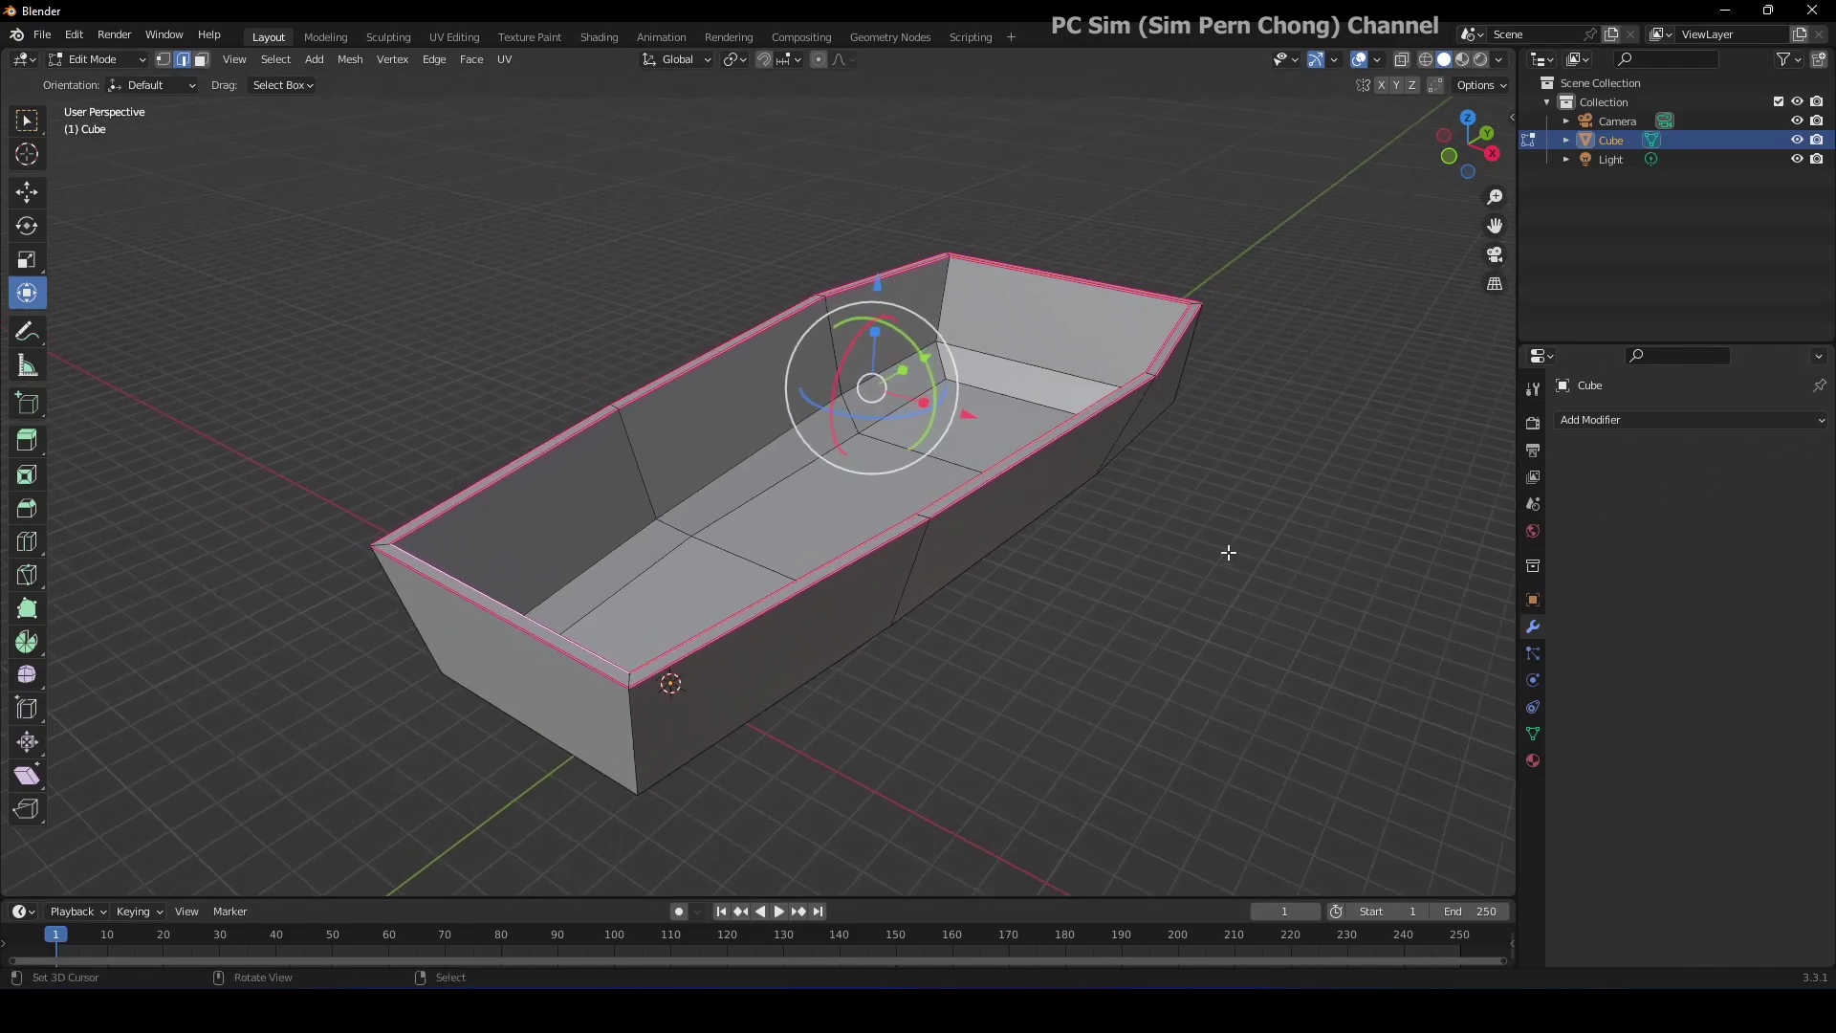
click(43, 36)
click(142, 60)
click(65, 81)
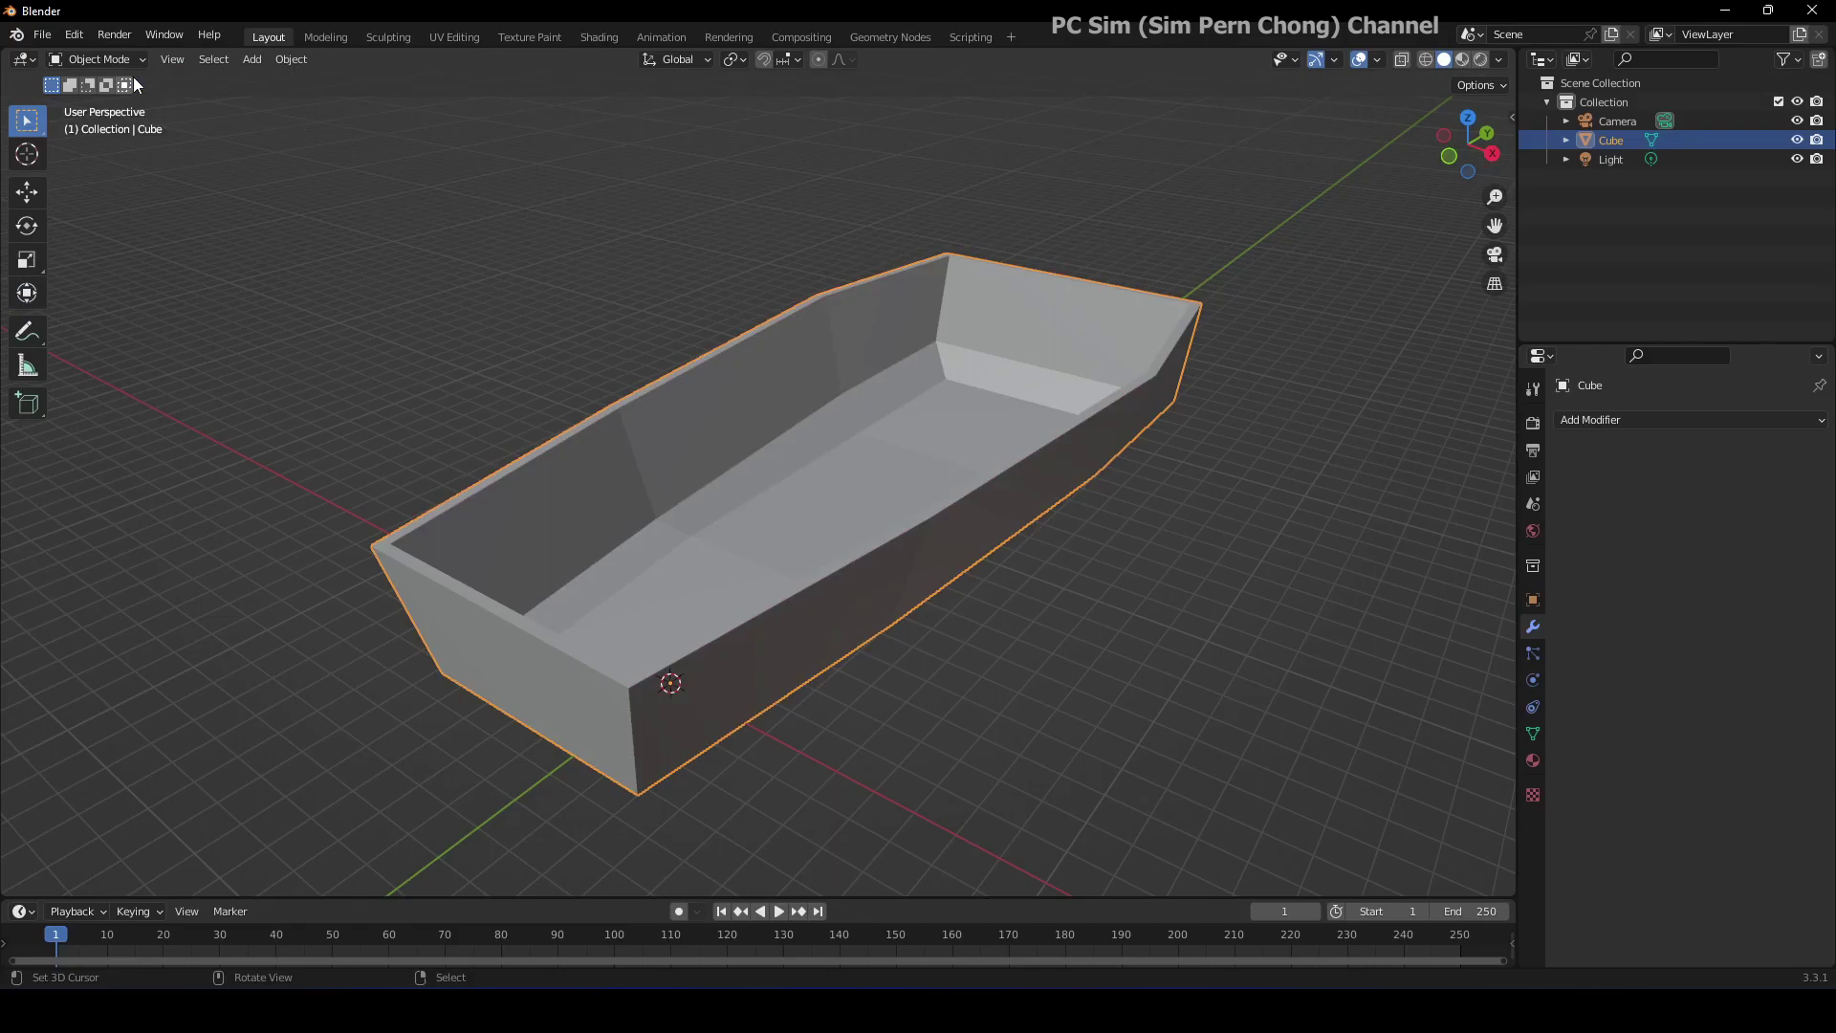
Export the tub as IGES, renaming the file to casing-with-shelling.igs.
click(40, 39)
mouse_move(88, 310)
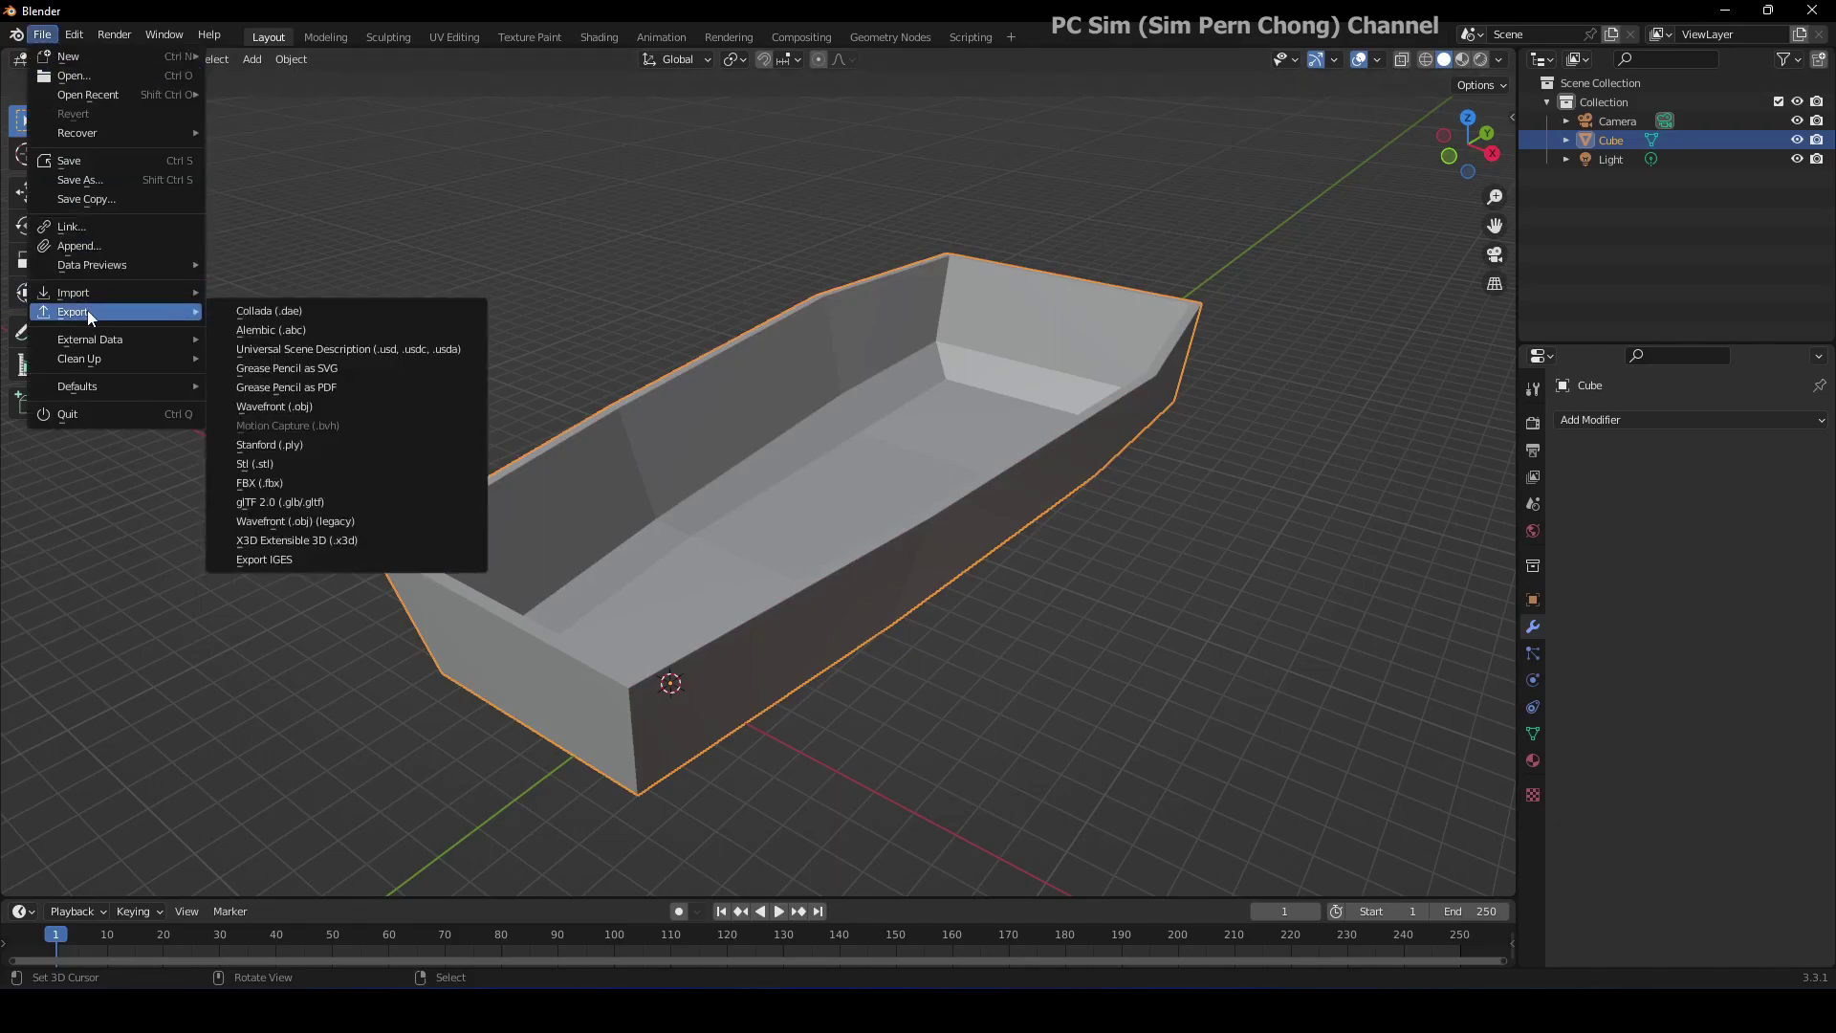
click(294, 558)
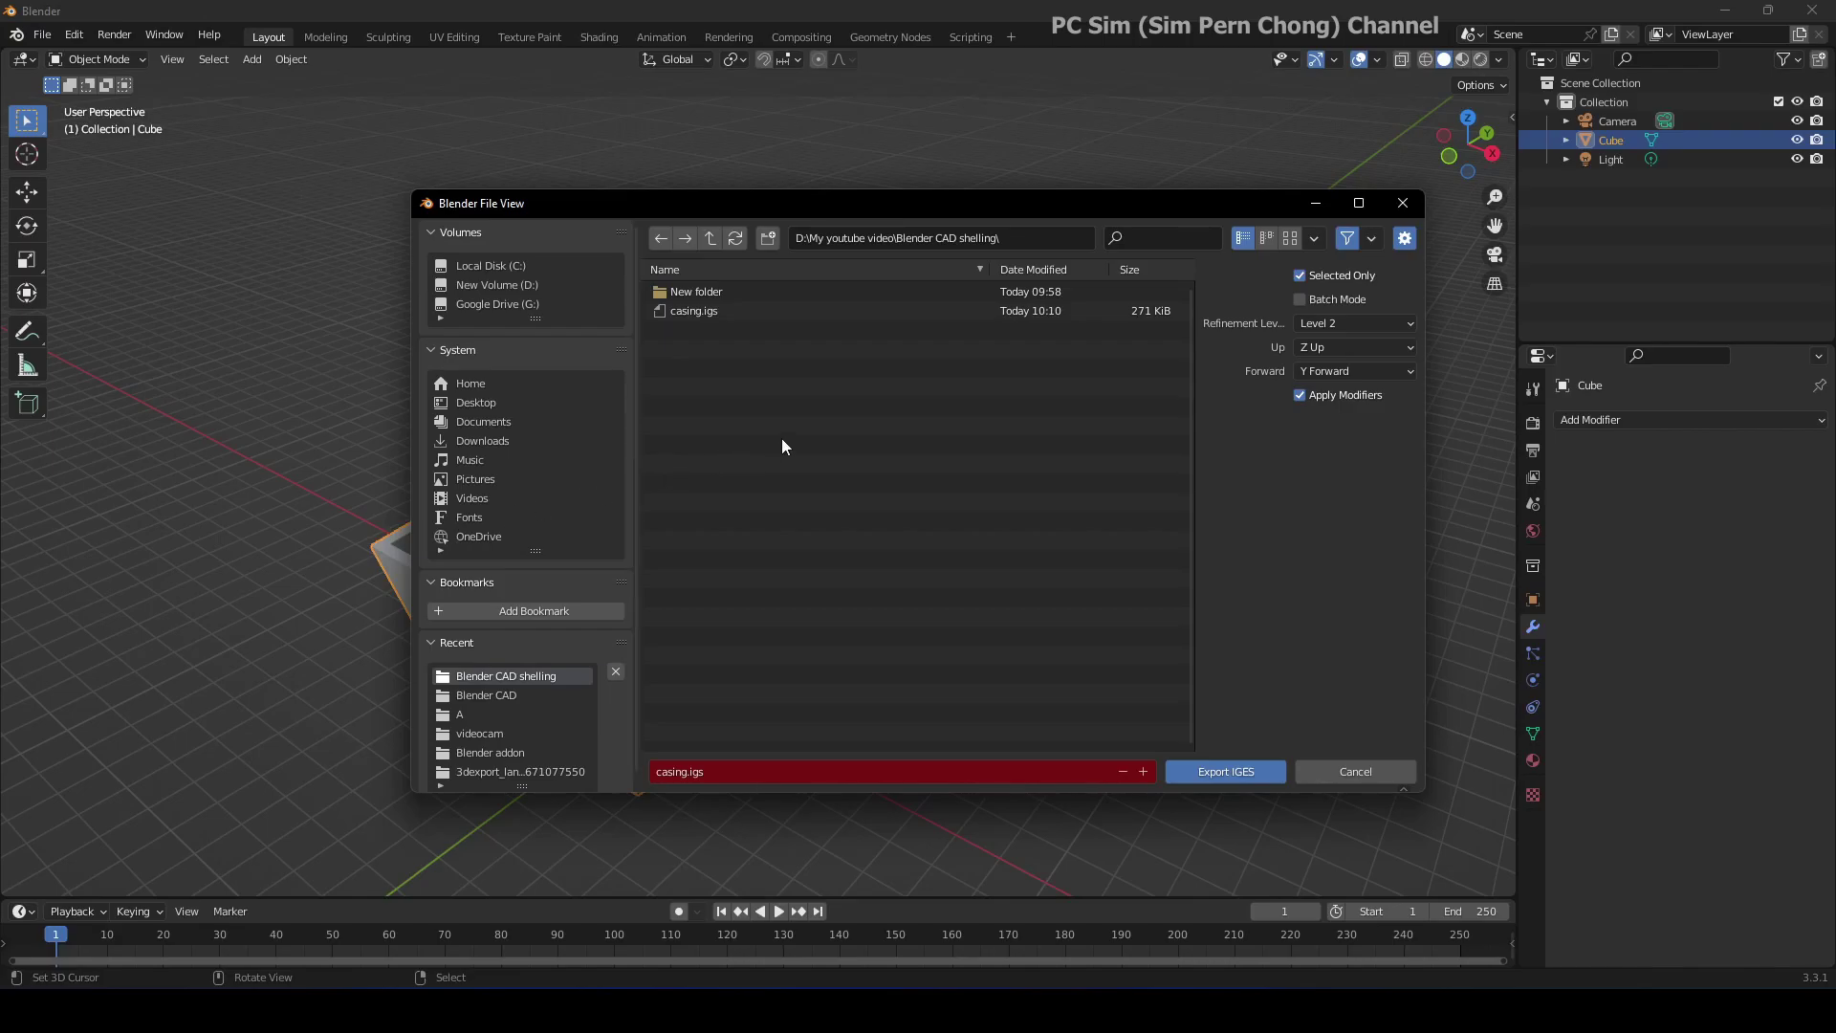
click(678, 777)
click(685, 770)
text(-with)
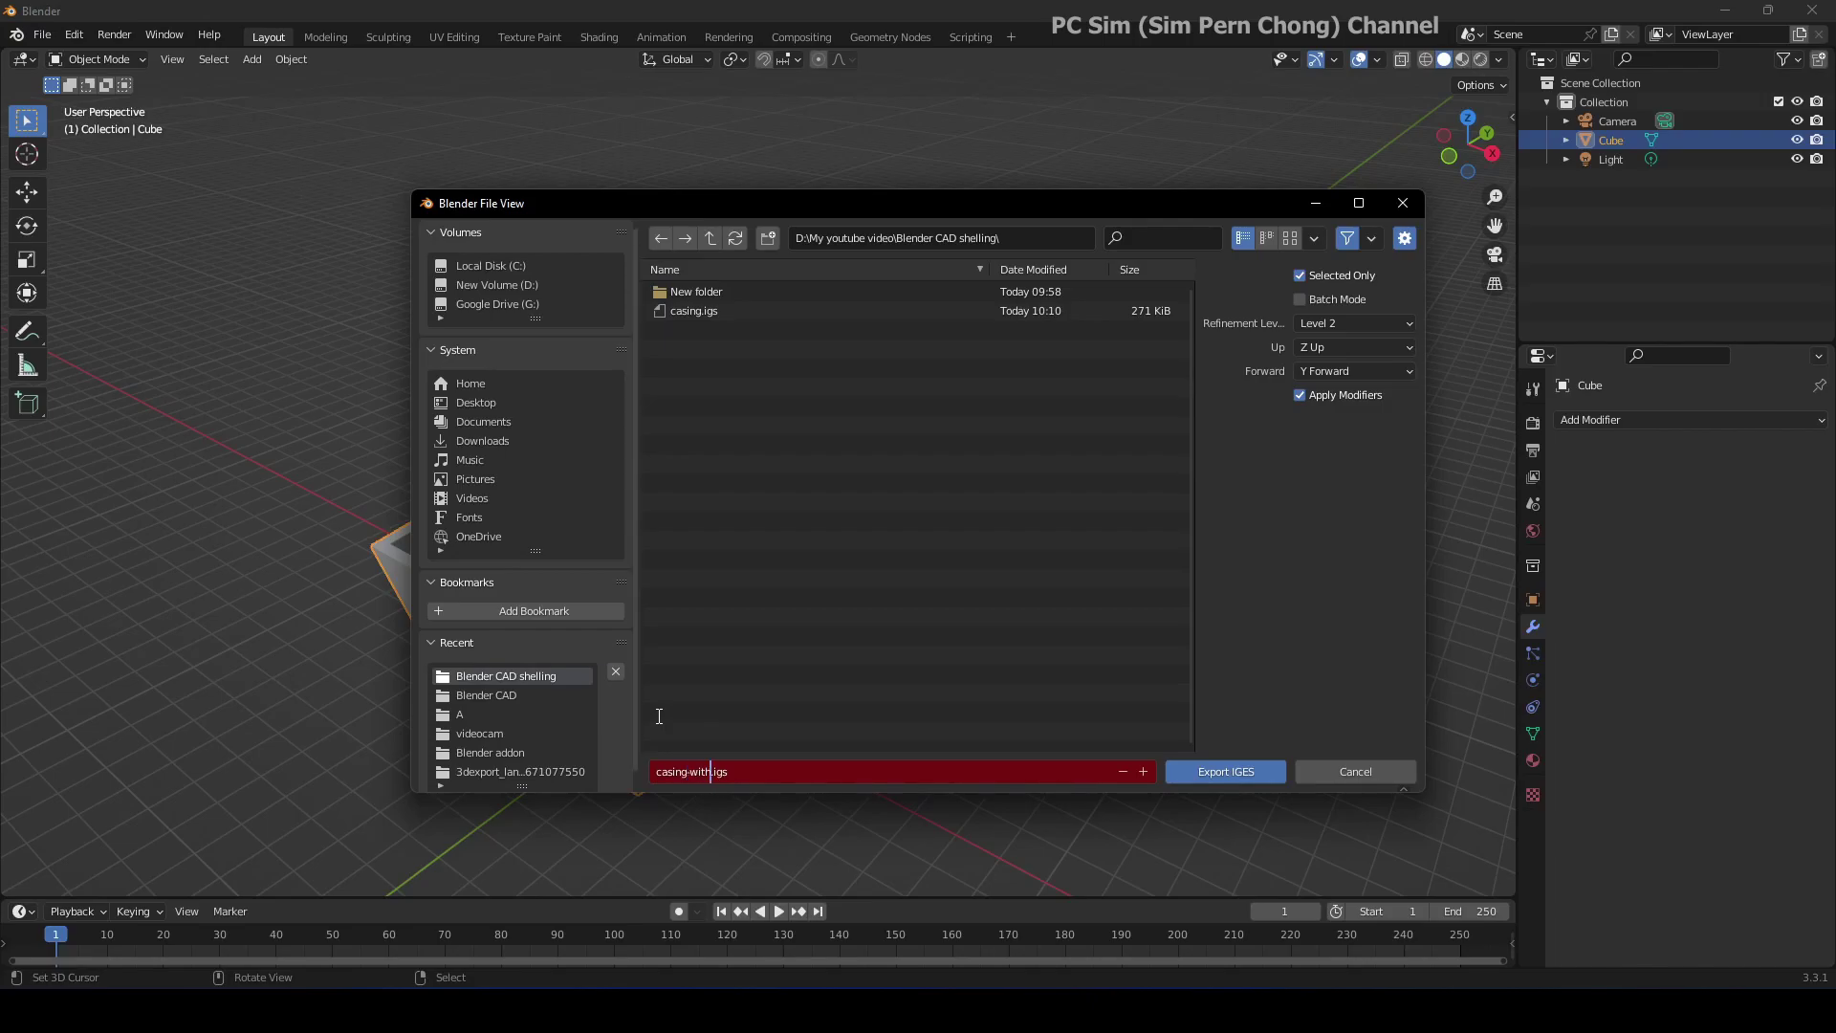
text(-shelling)
Export the tub as IGES and import casing-with-shelling.igs into a new FreeCAD document.
click(1250, 771)
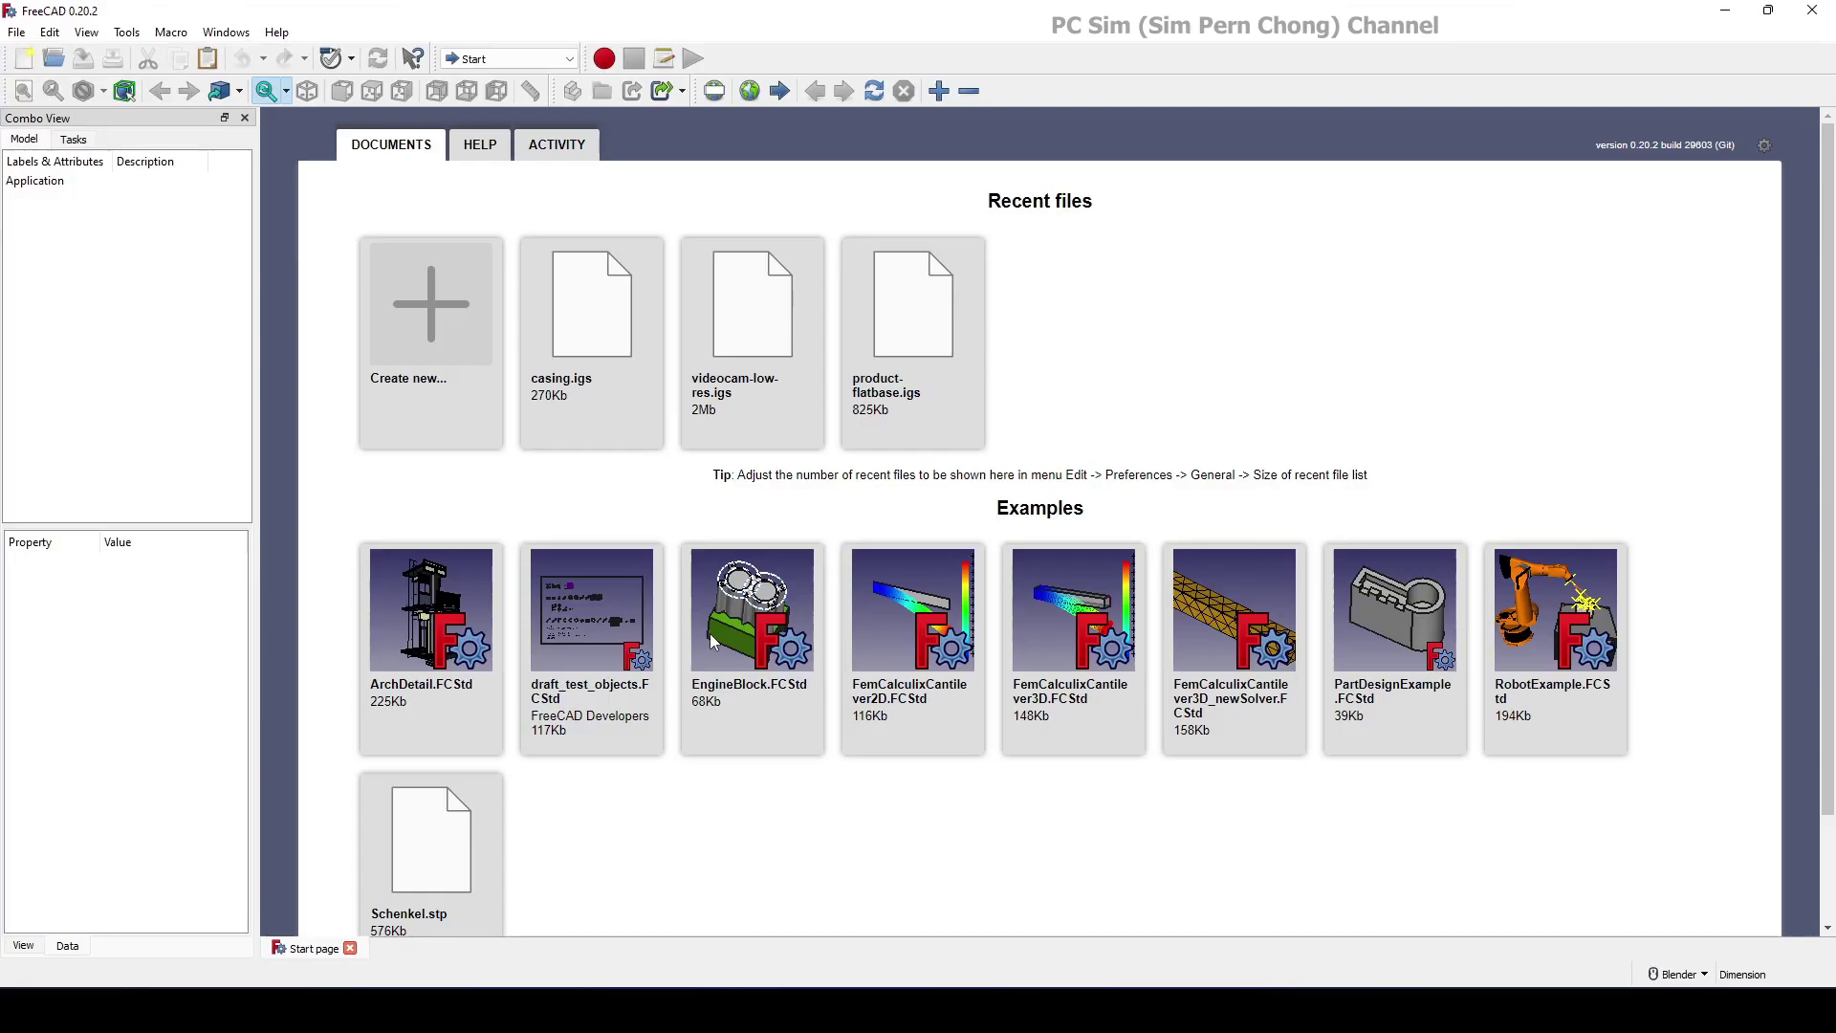
click(449, 329)
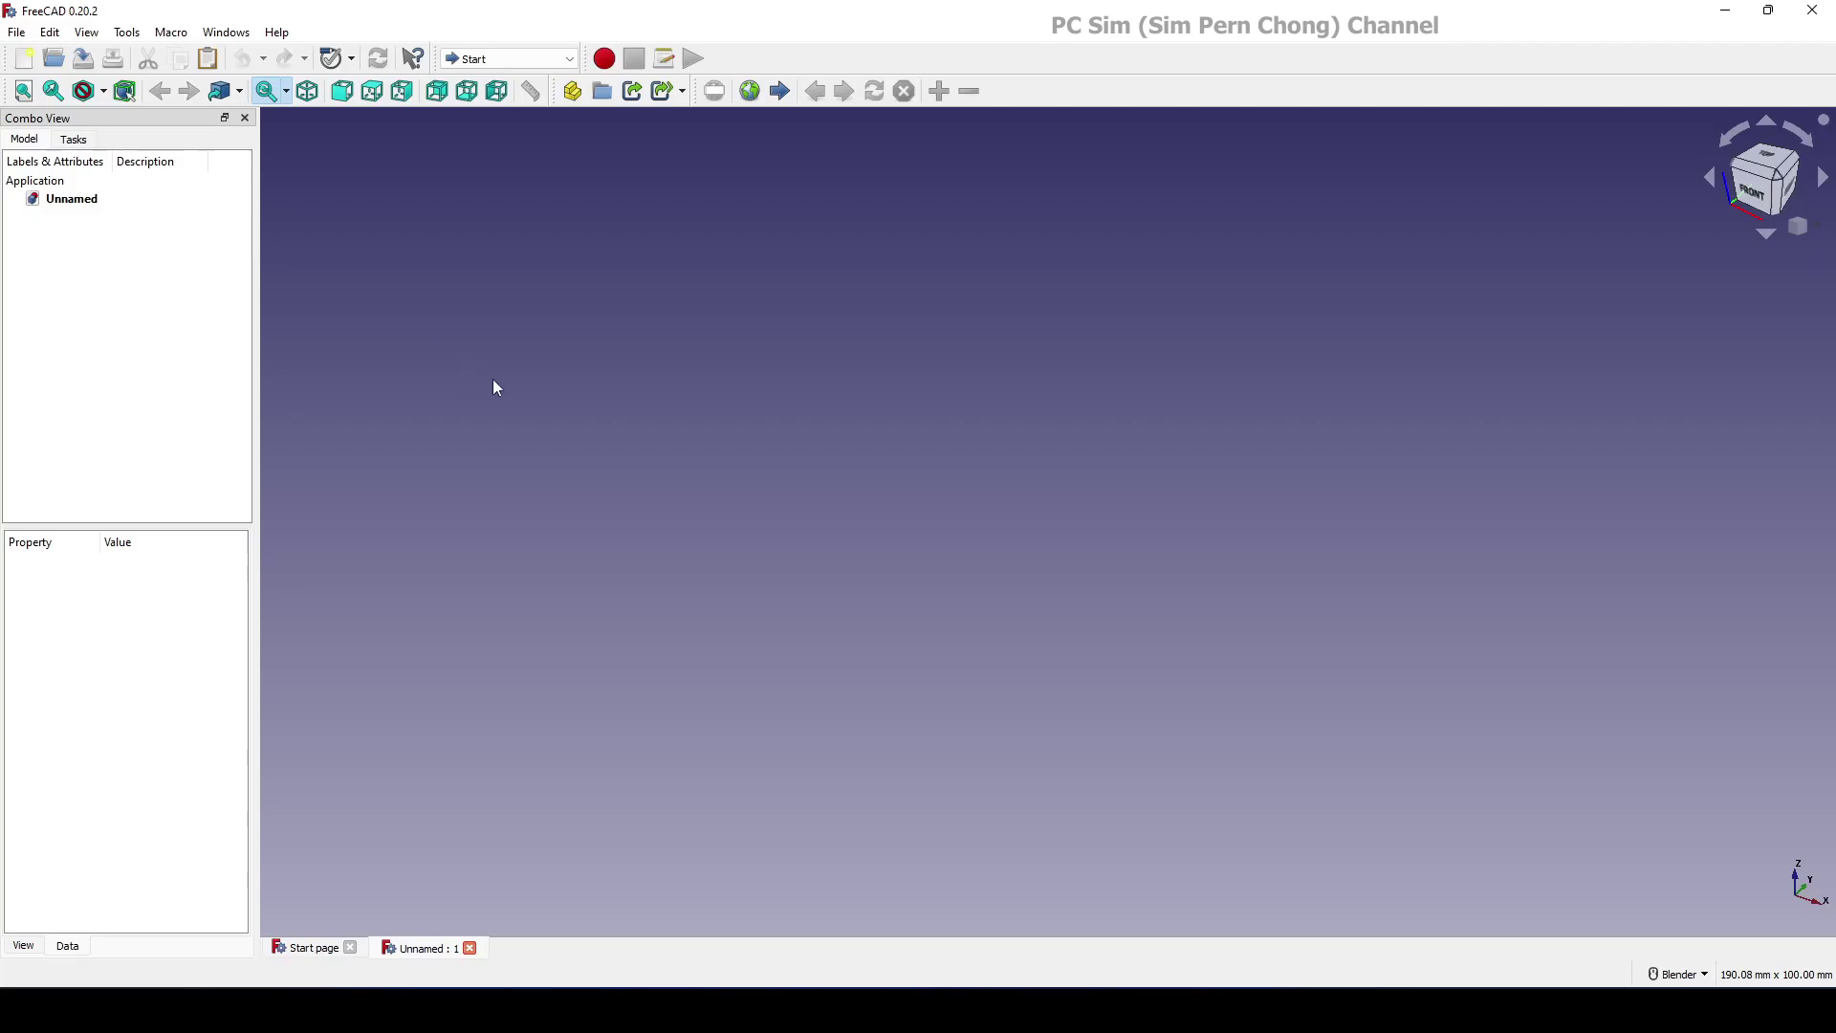
click(16, 31)
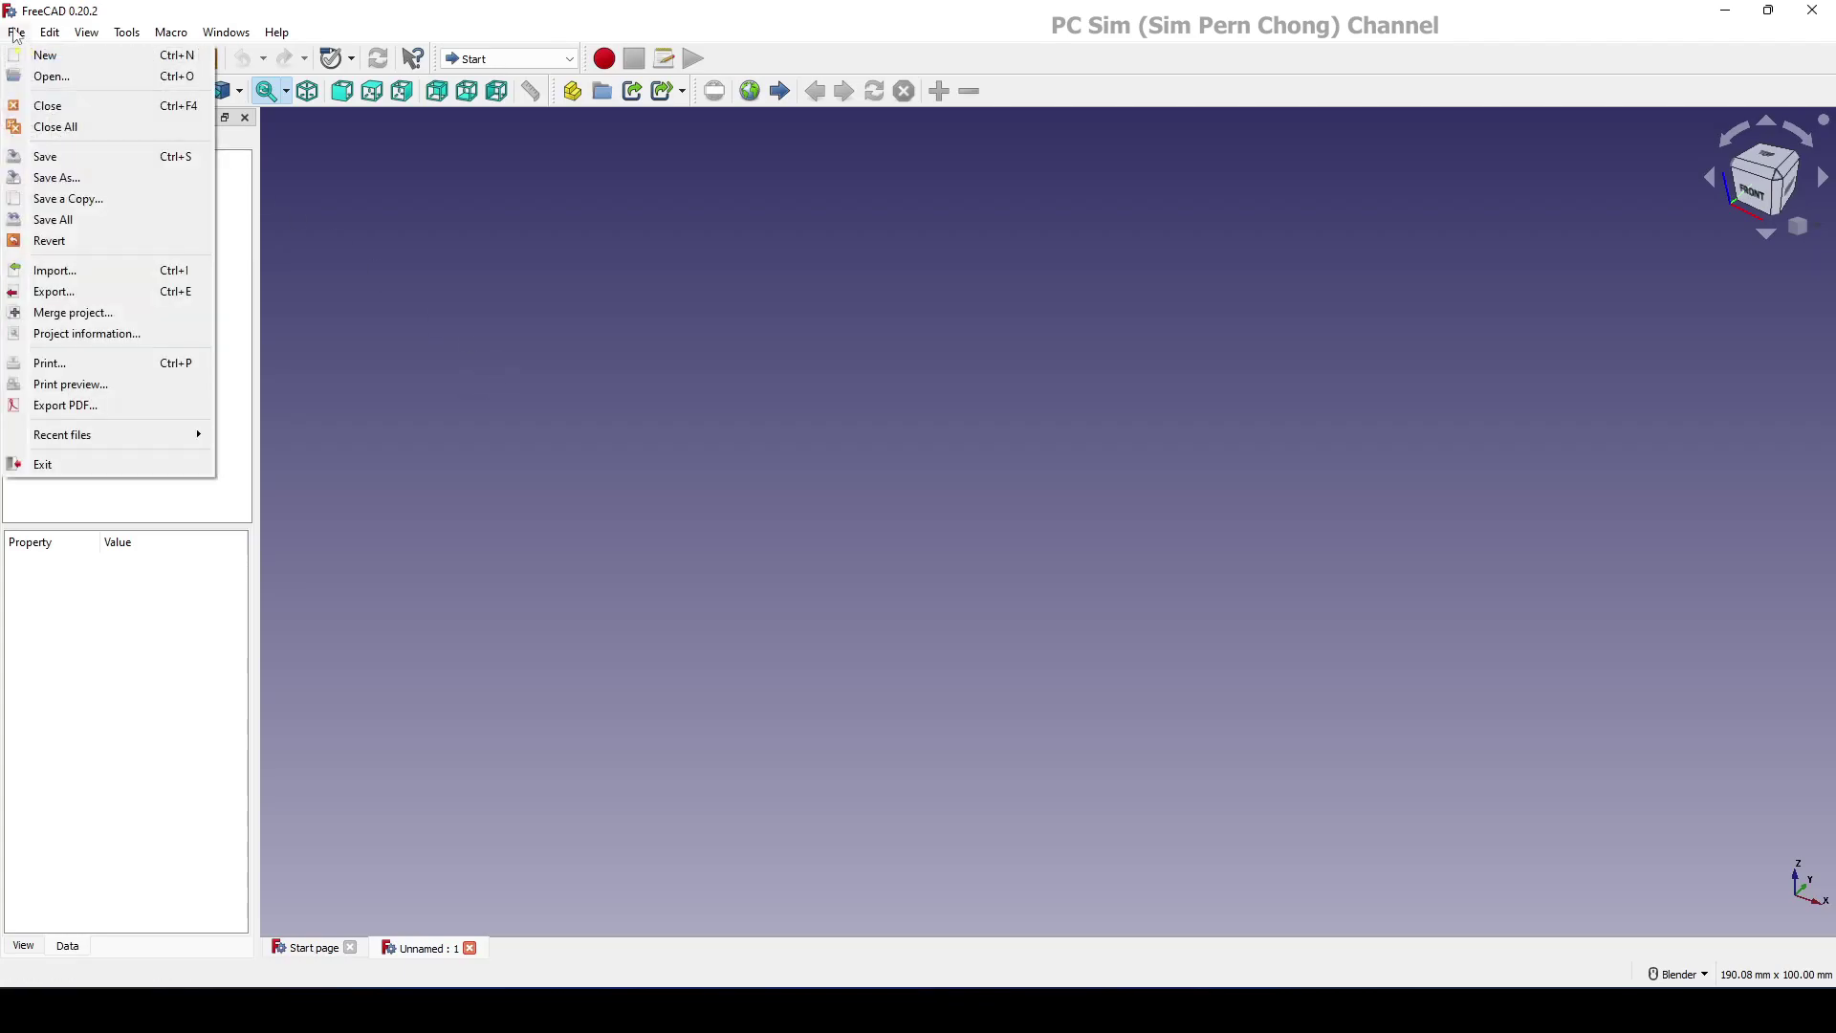
click(63, 269)
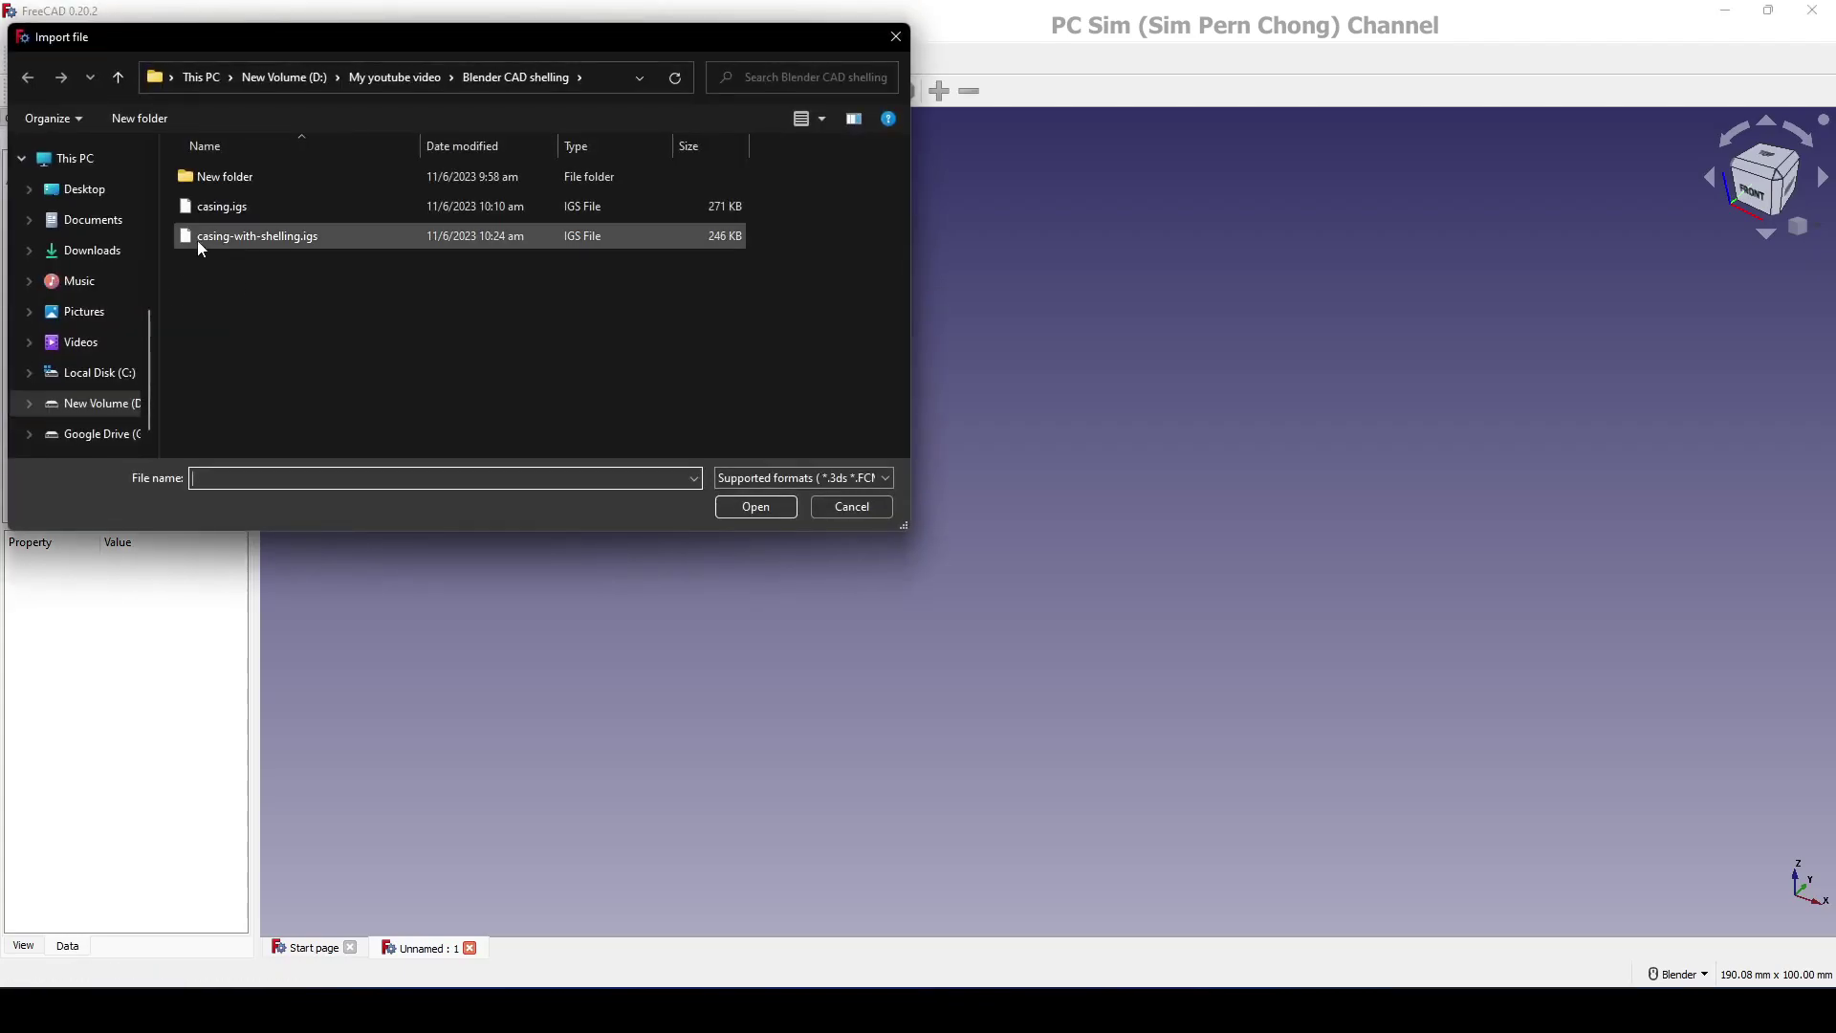
click(243, 238)
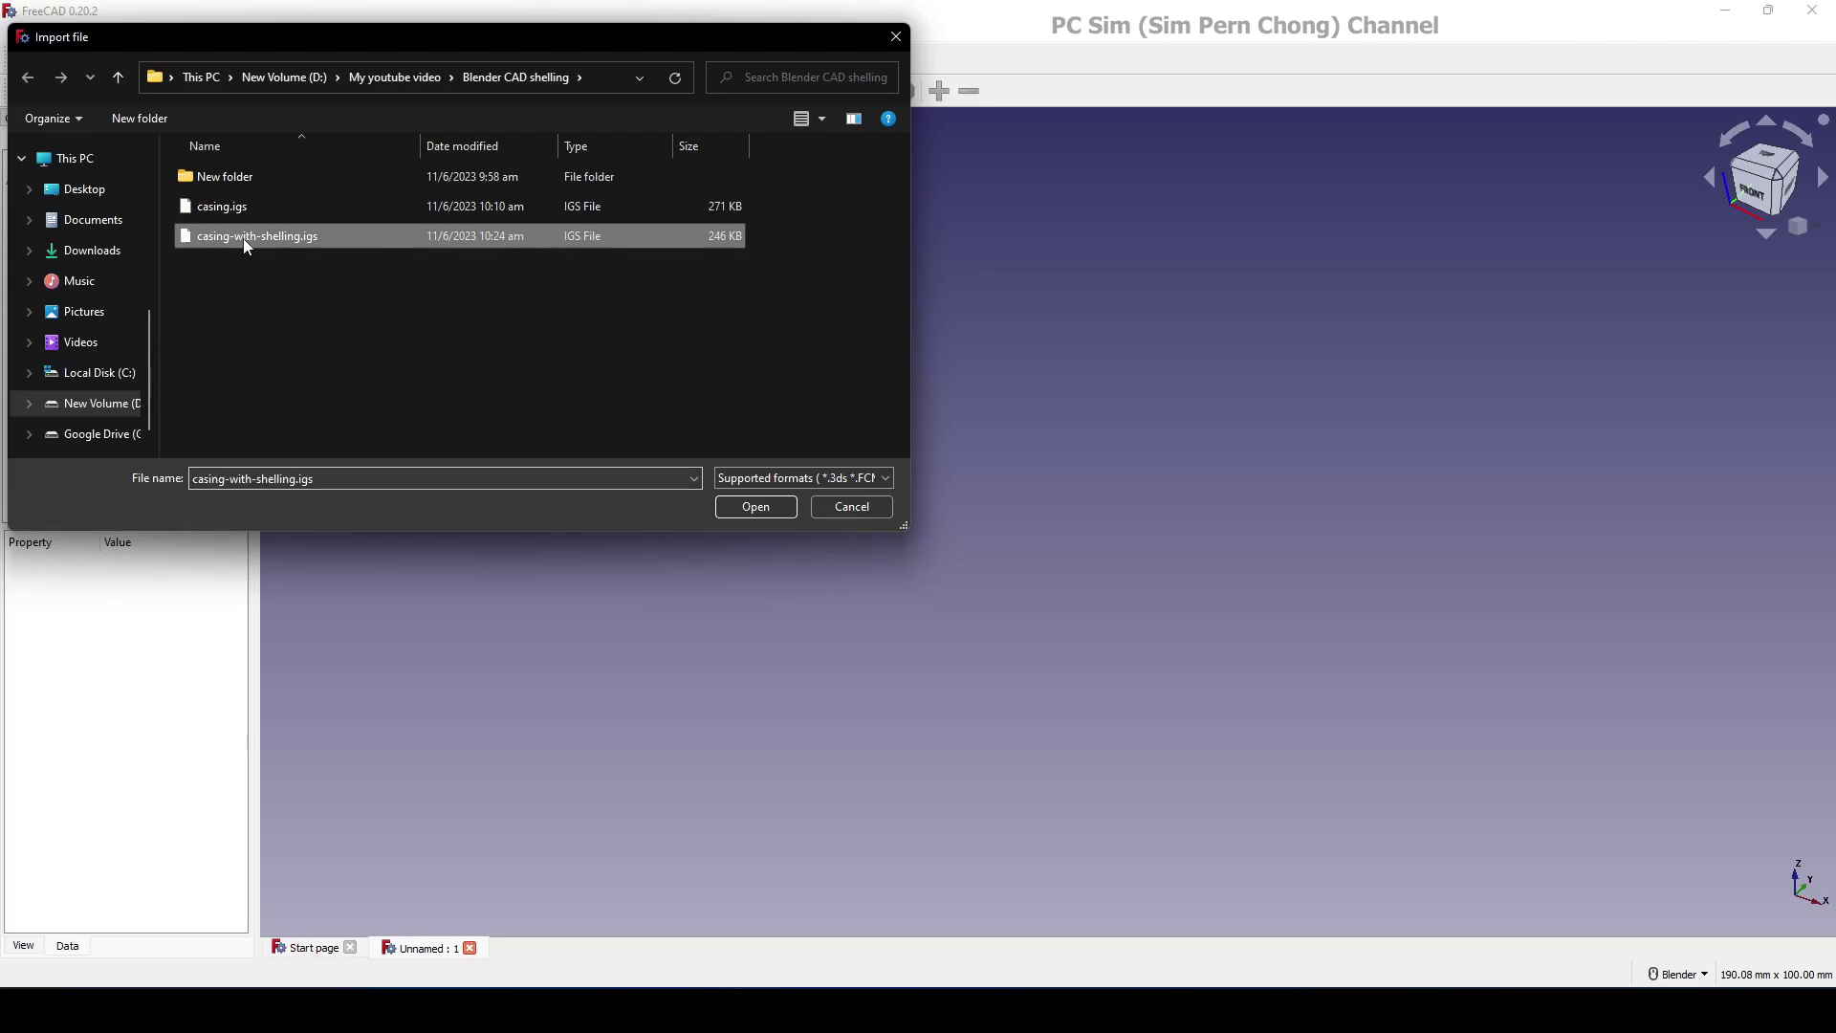
click(760, 507)
scroll(973, 537, up, 5)
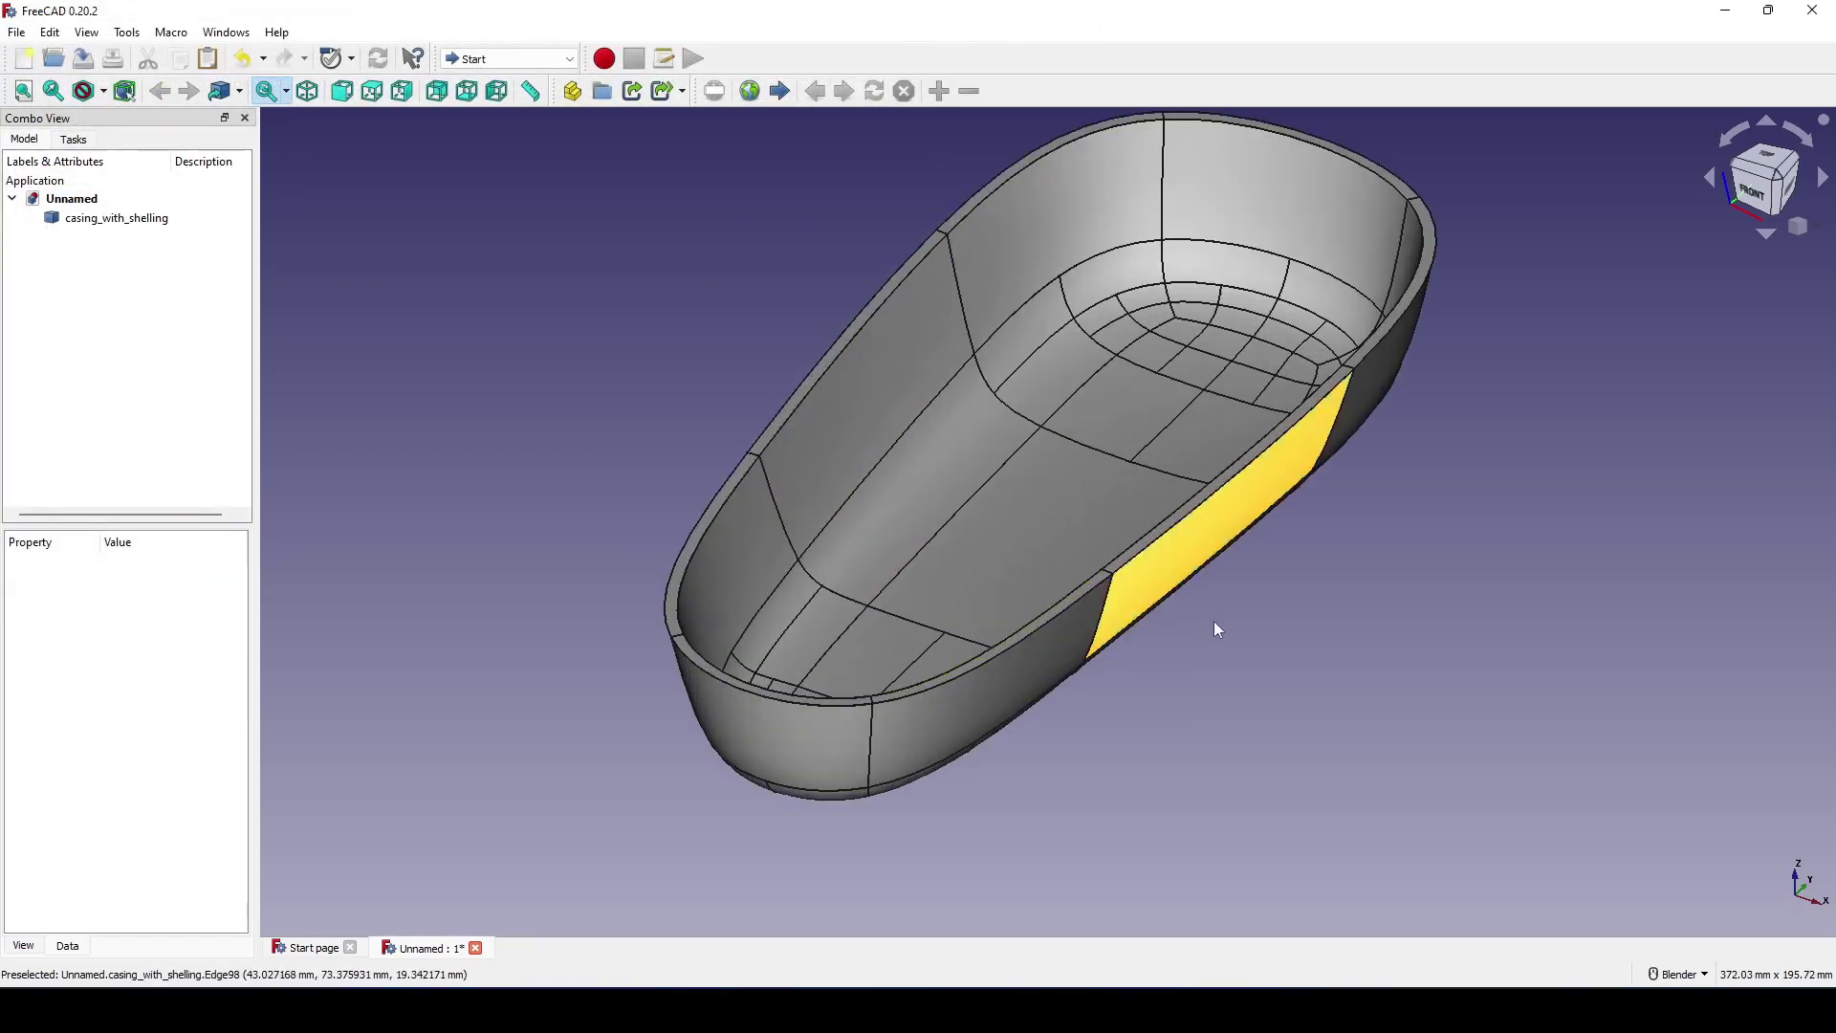
scroll(1300, 664, down, 3)
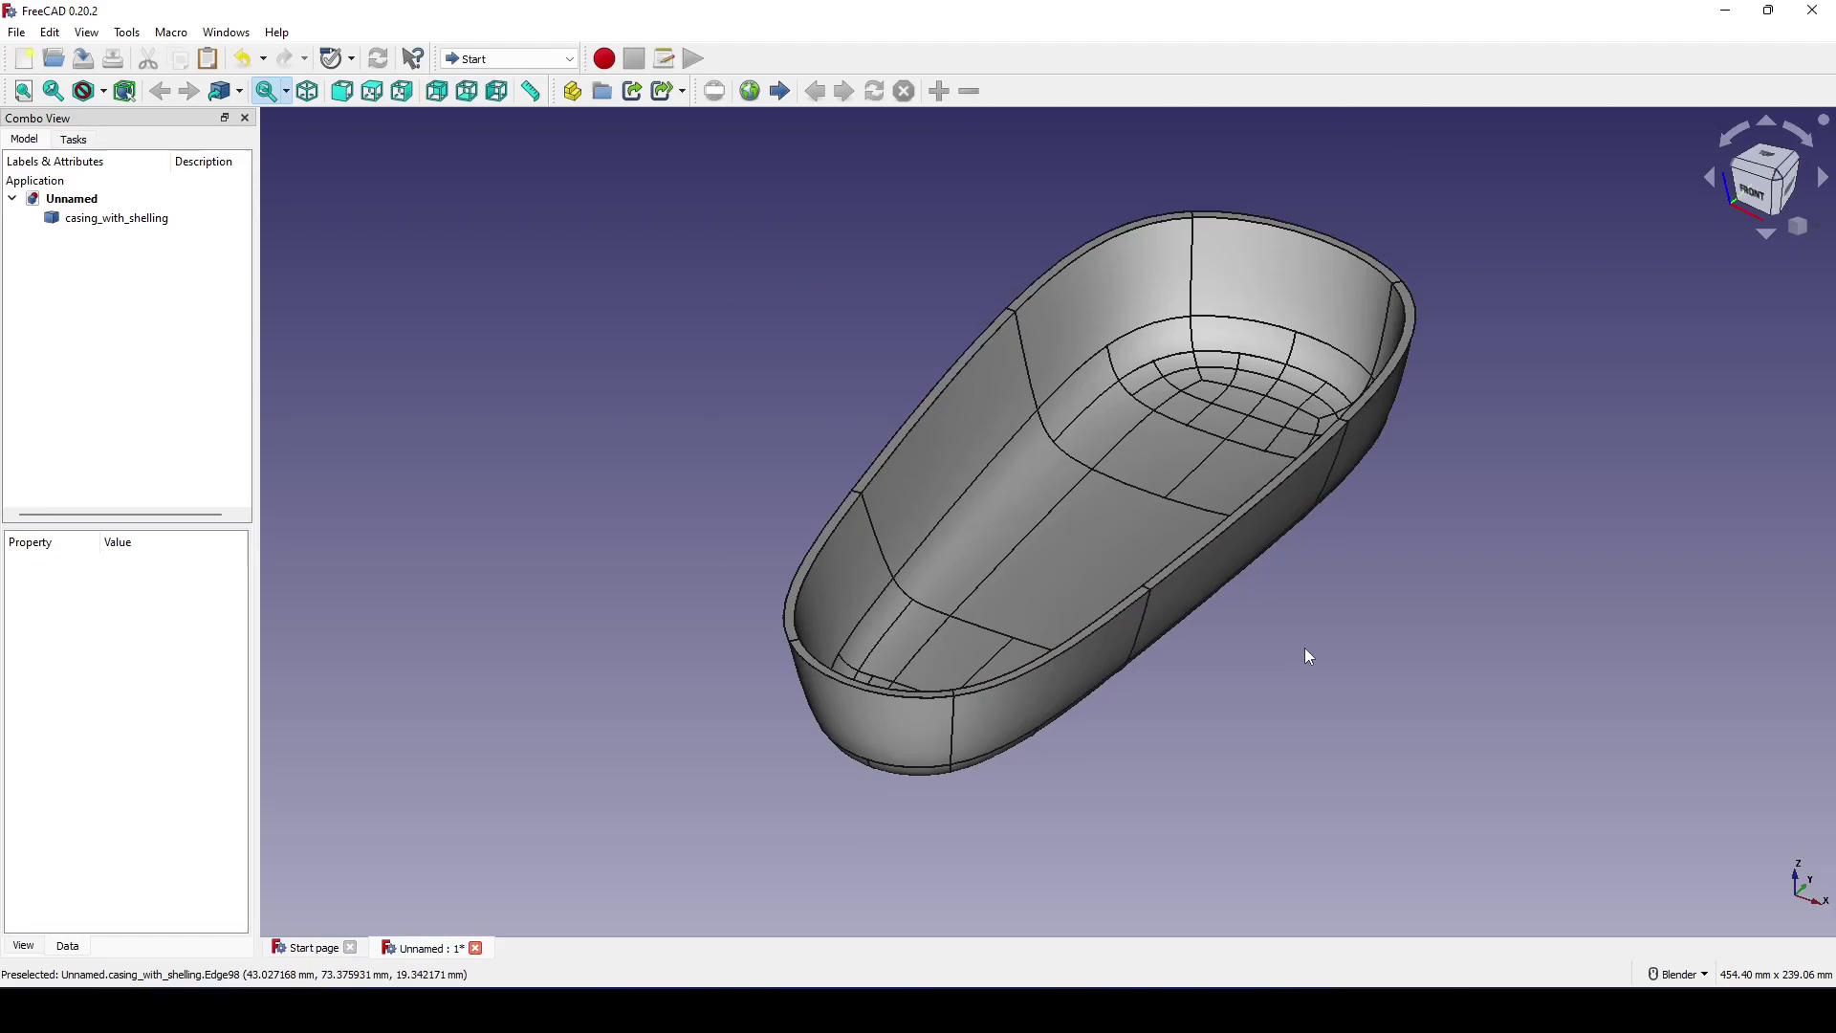
mouse_move(1304, 646)
middle_down()
mouse_move(1231, 657)
mouse_move(1099, 602)
mouse_move(1163, 574)
mouse_move(1336, 615)
mouse_move(1450, 783)
mouse_move(1230, 536)
mouse_move(975, 503)
mouse_move(873, 541)
mouse_move(1299, 614)
middle_up()
scroll(1247, 646, up, 3)
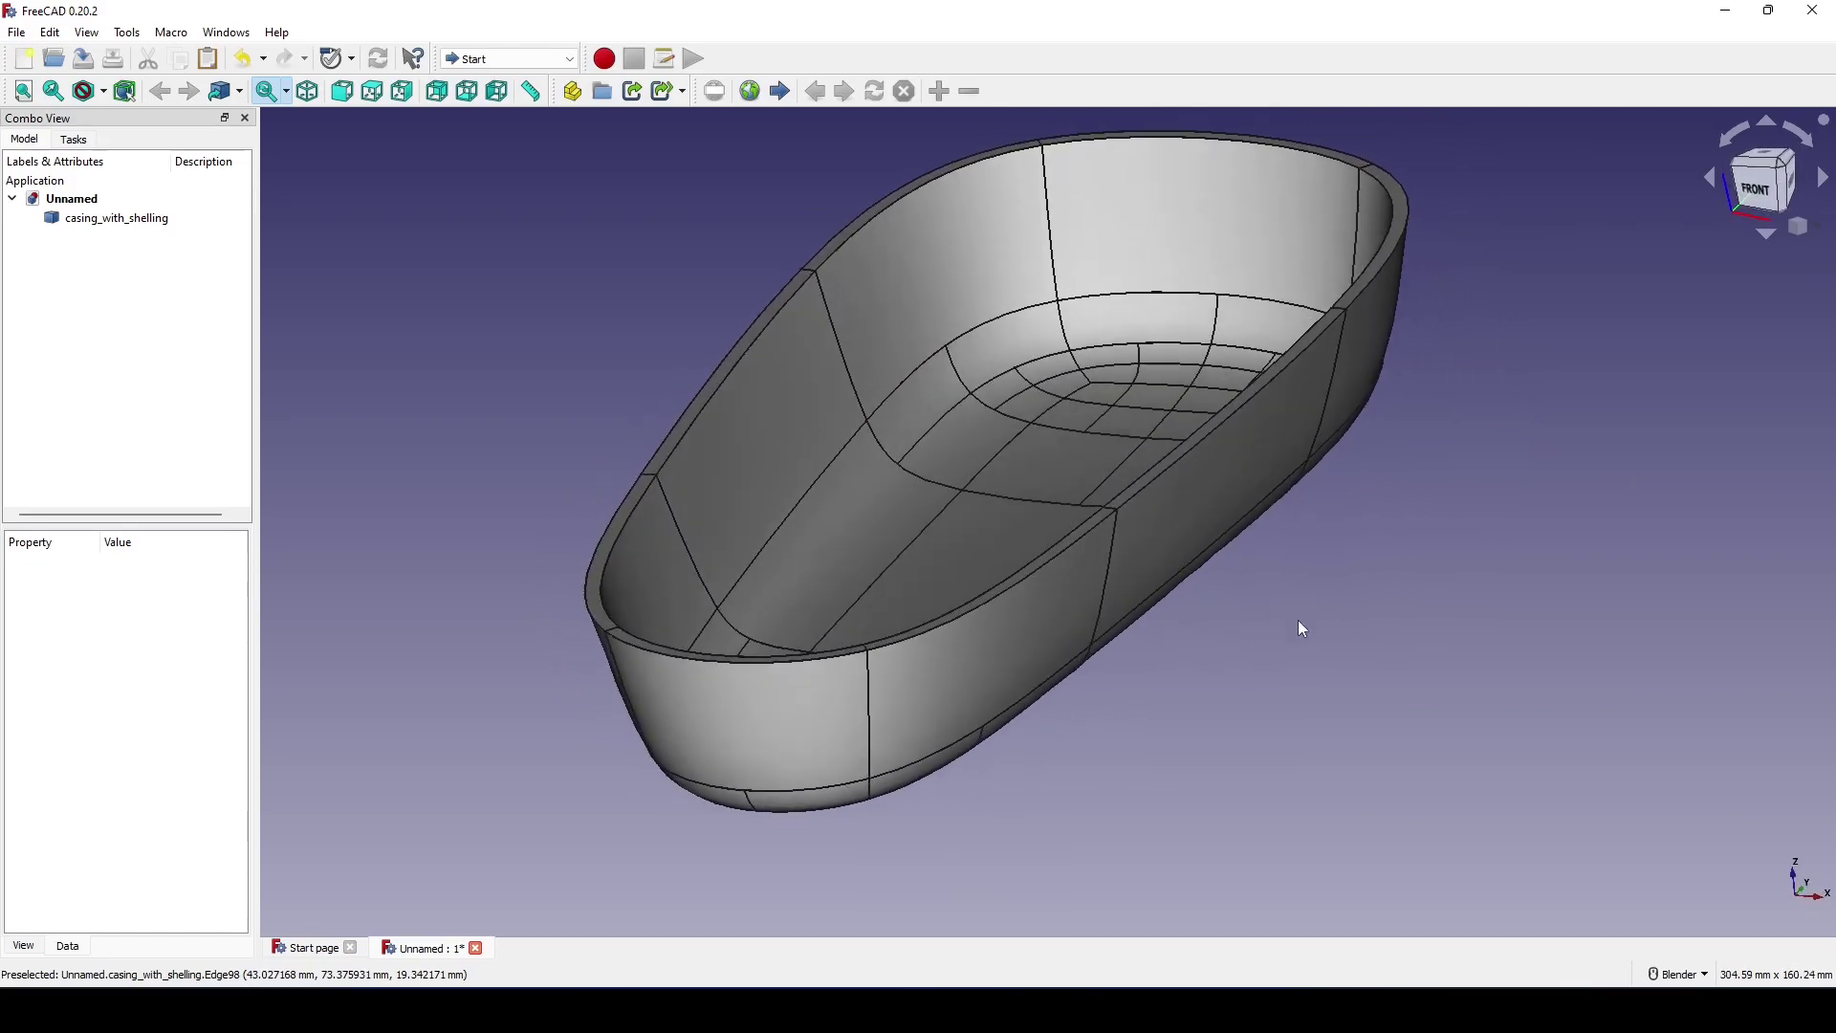
scroll(1298, 619, down, 2)
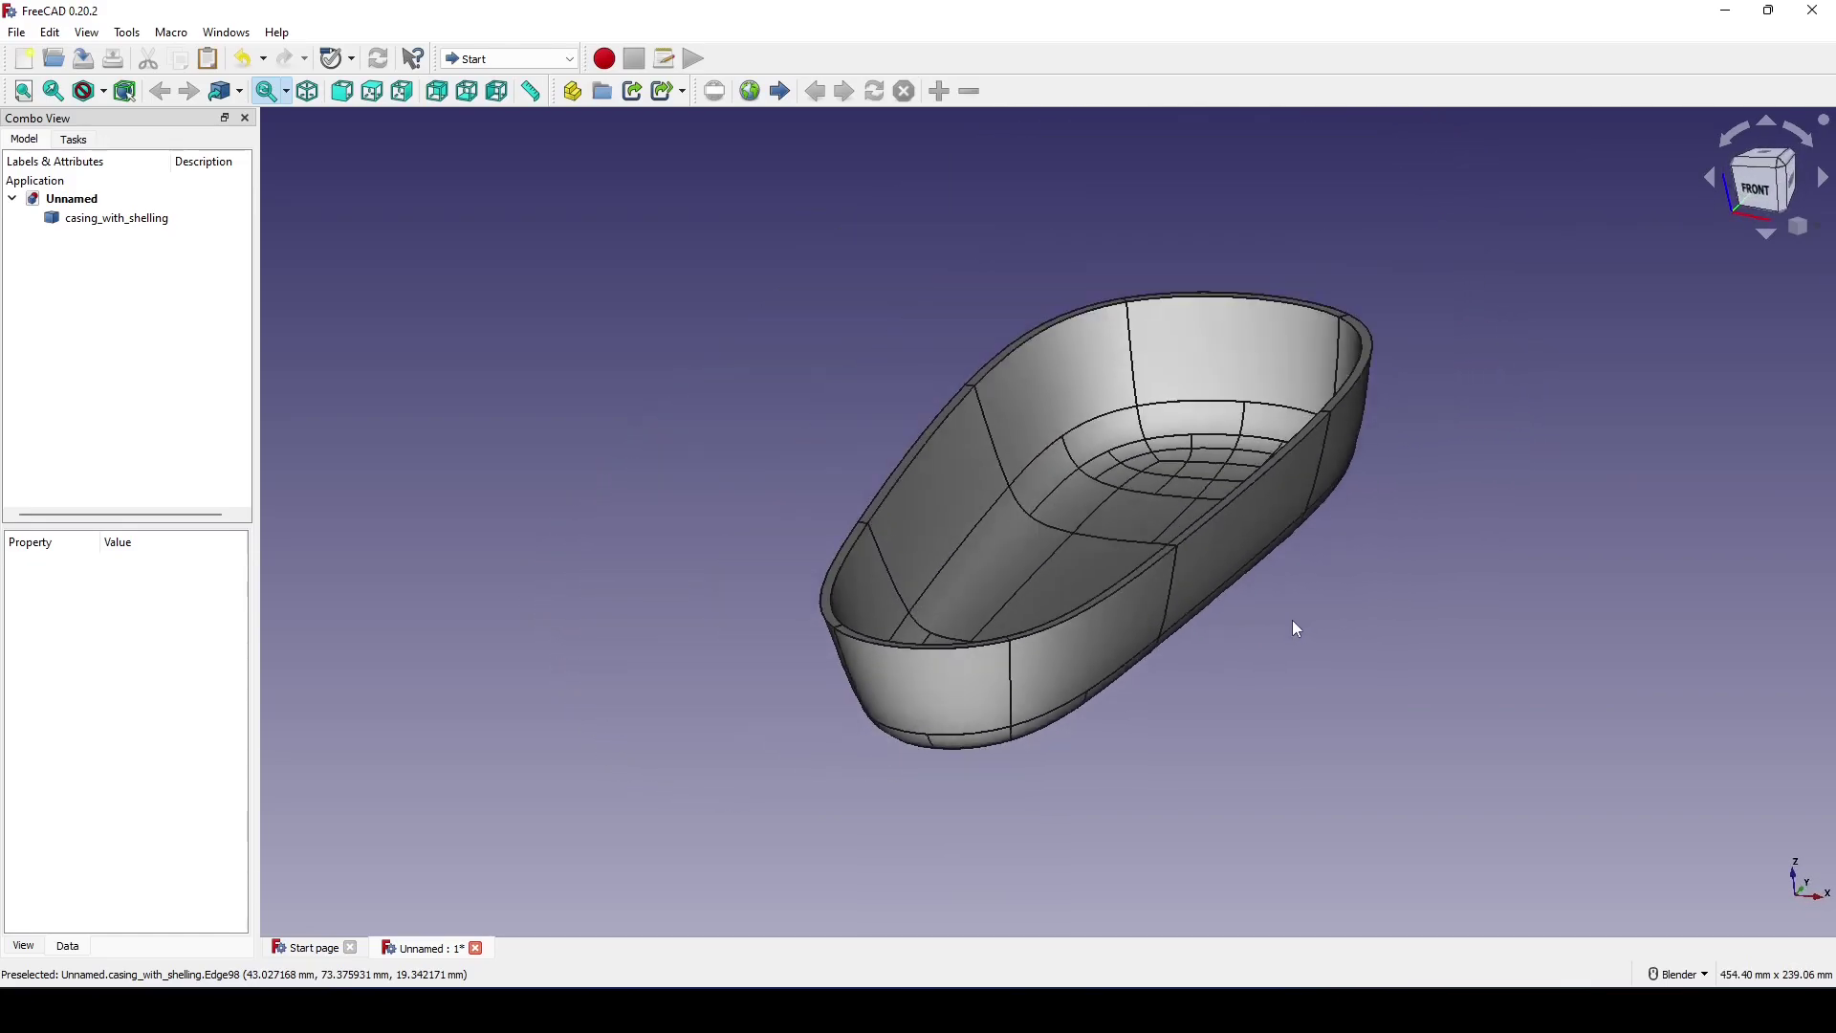